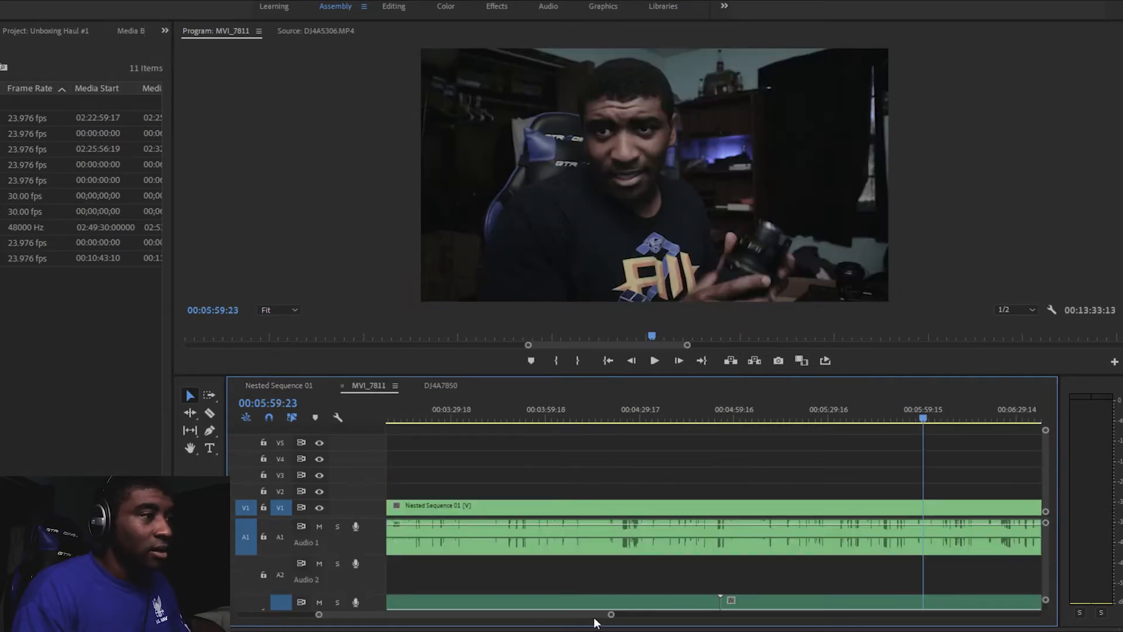
Mute the Audio 2 track and the audio track directly below it.
left_click_drag(596, 622, 866, 614)
left_click(319, 563)
left_click(319, 602)
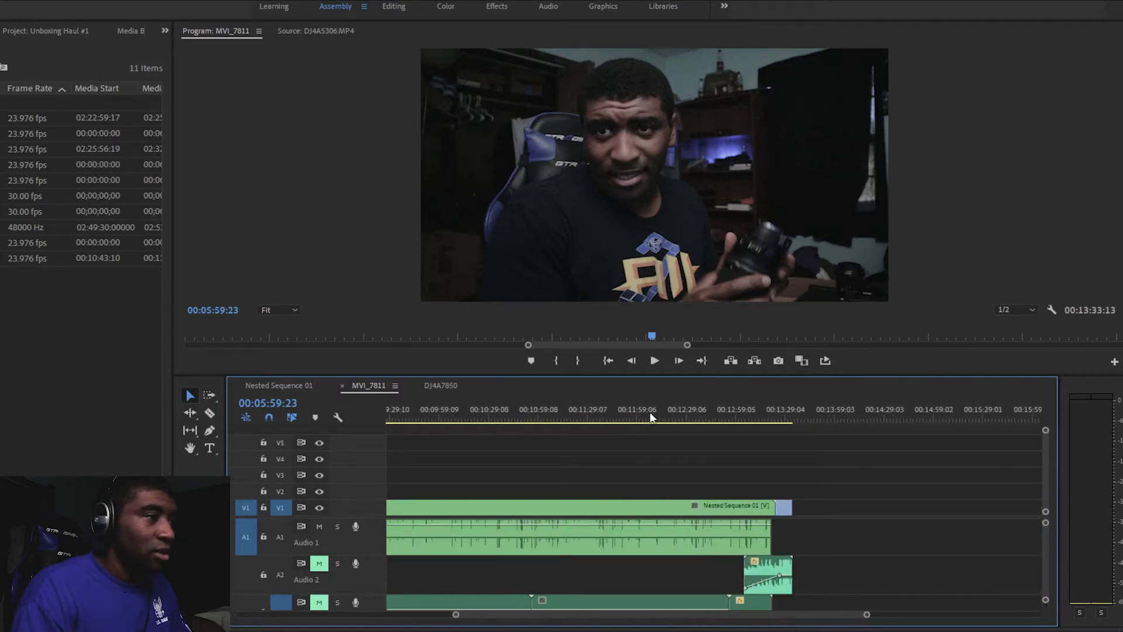
Play the dialogue of the second Nested Sequence 01 clip from 00:09:07:05 to 00:09:24:00 and select that clip.
left_click_drag(647, 412, 457, 418)
left_click(661, 614)
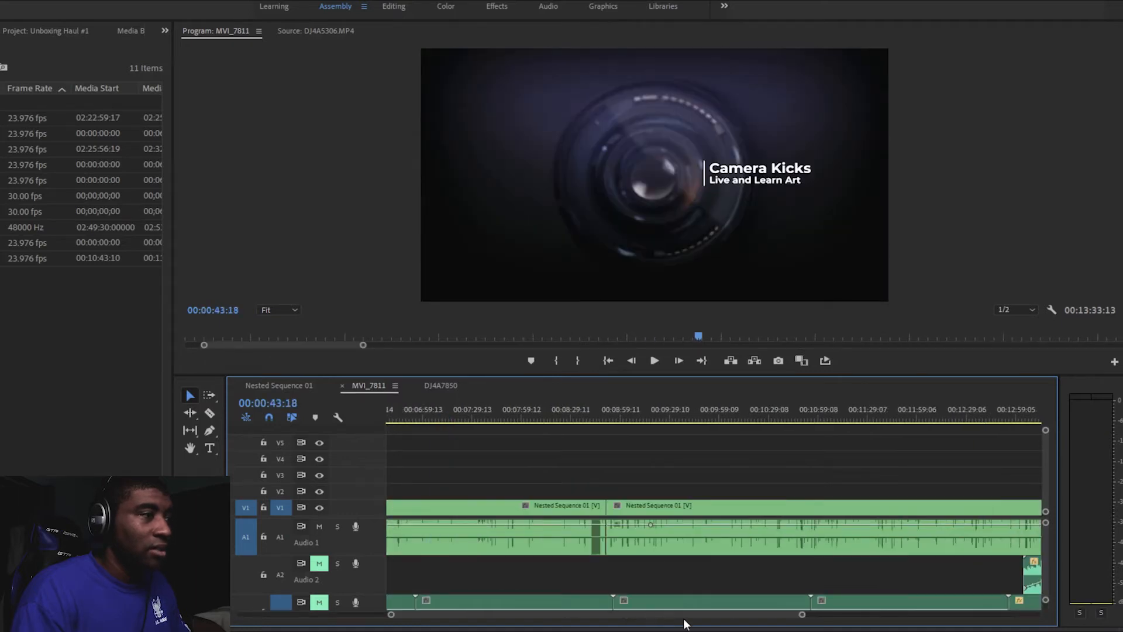
left_click_drag(802, 615, 940, 614)
left_click(710, 416)
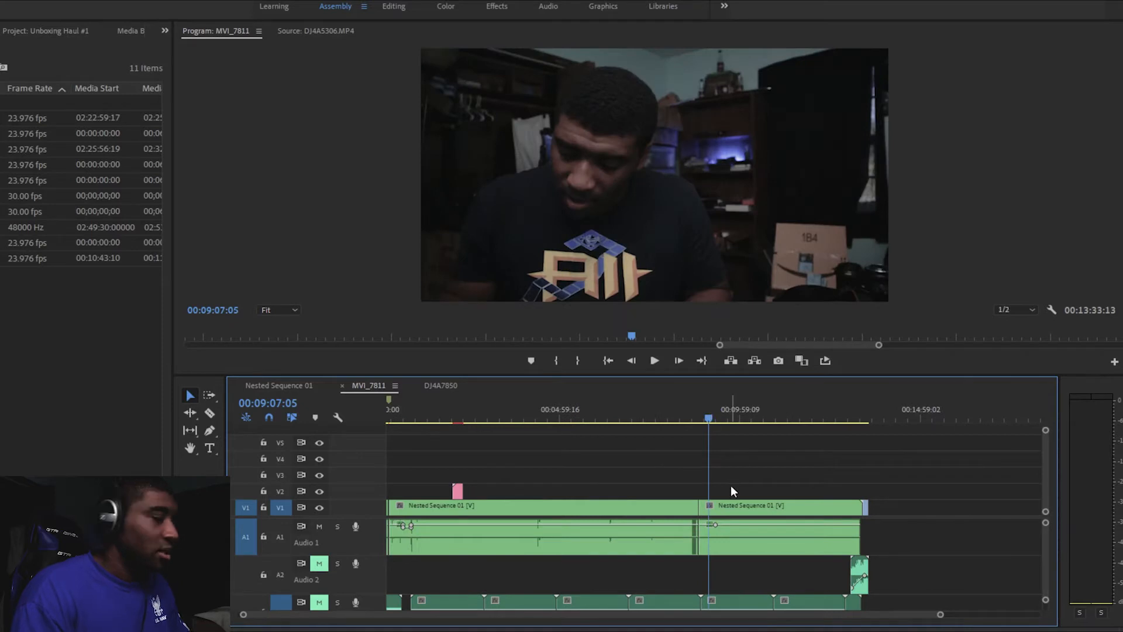
key("space")
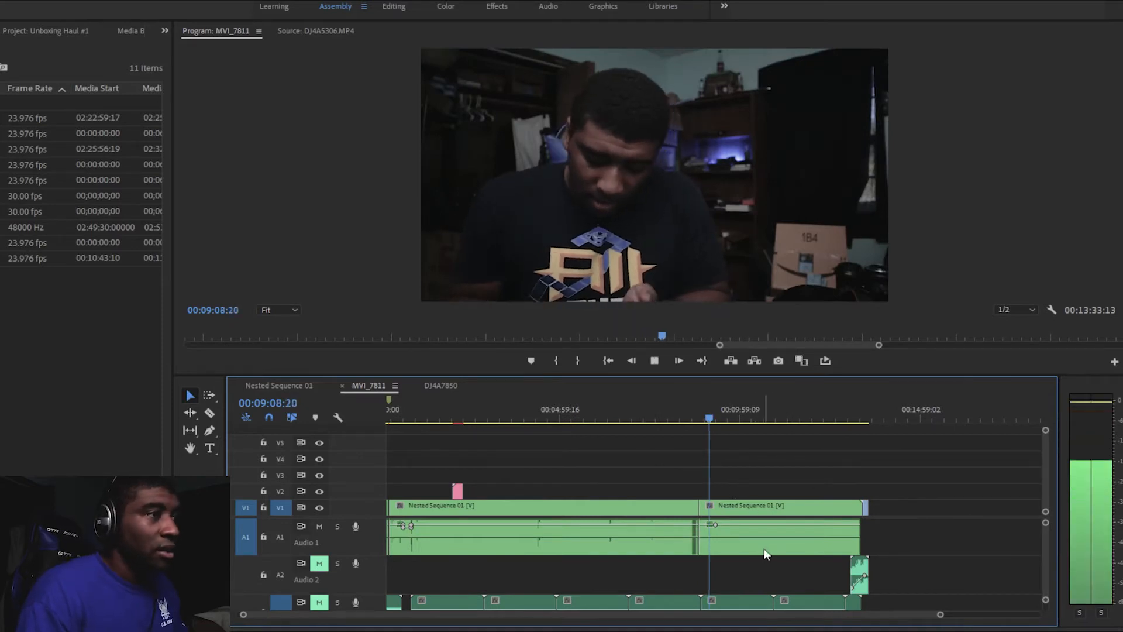
key("space")
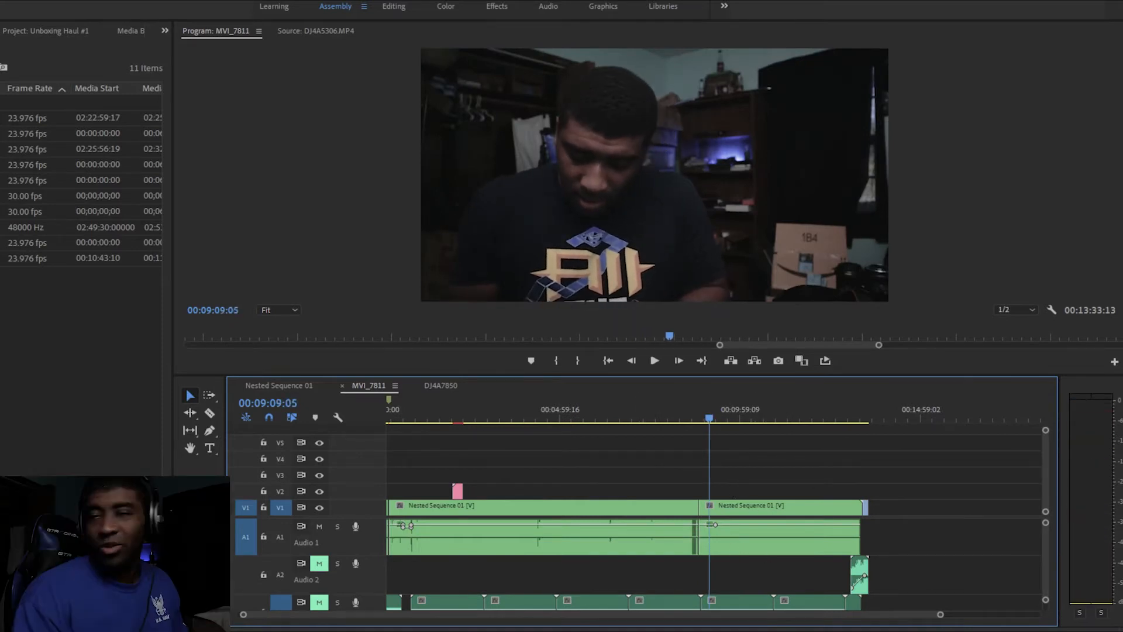
left_click(186, 388)
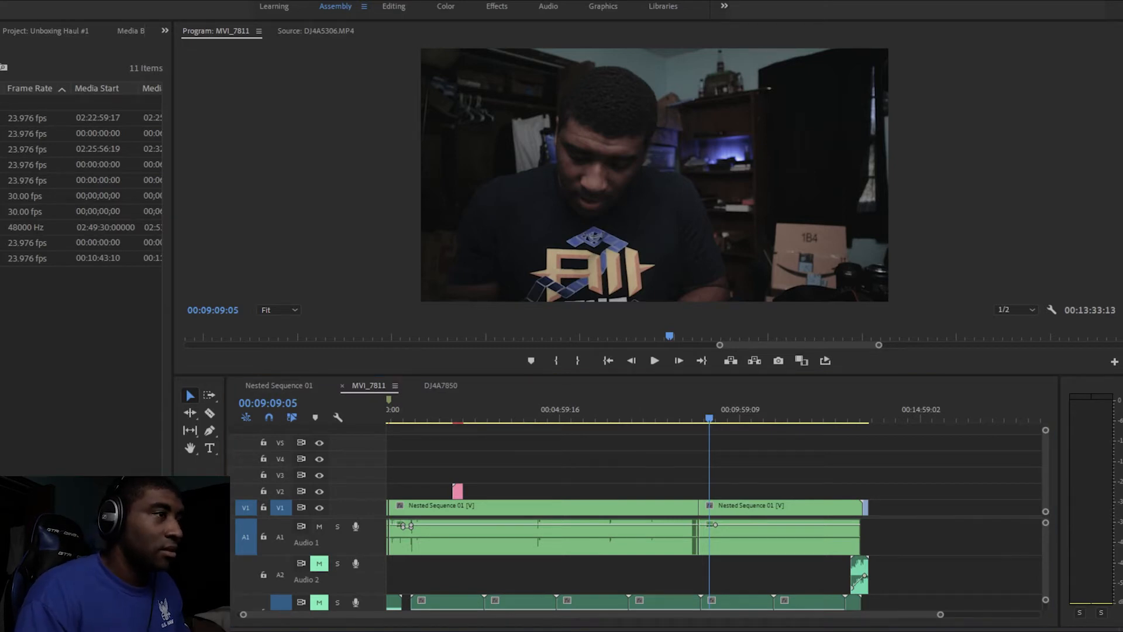
left_click(655, 361)
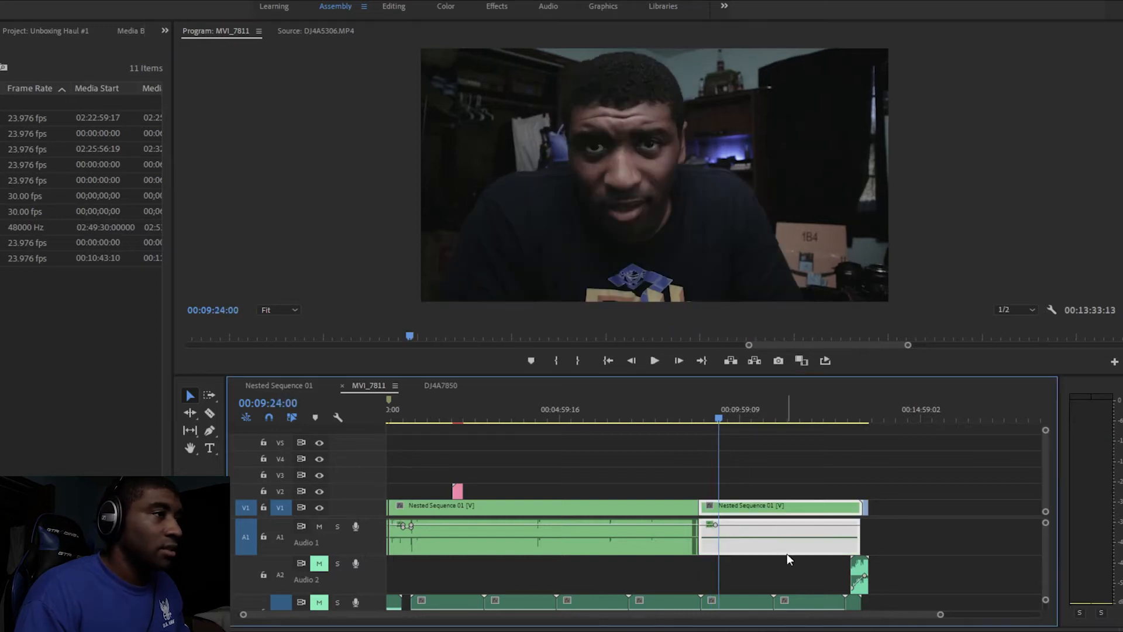
Switch to the Audio workspace and enlarge the effect settings and preview area above the timeline.
left_click(165, 30)
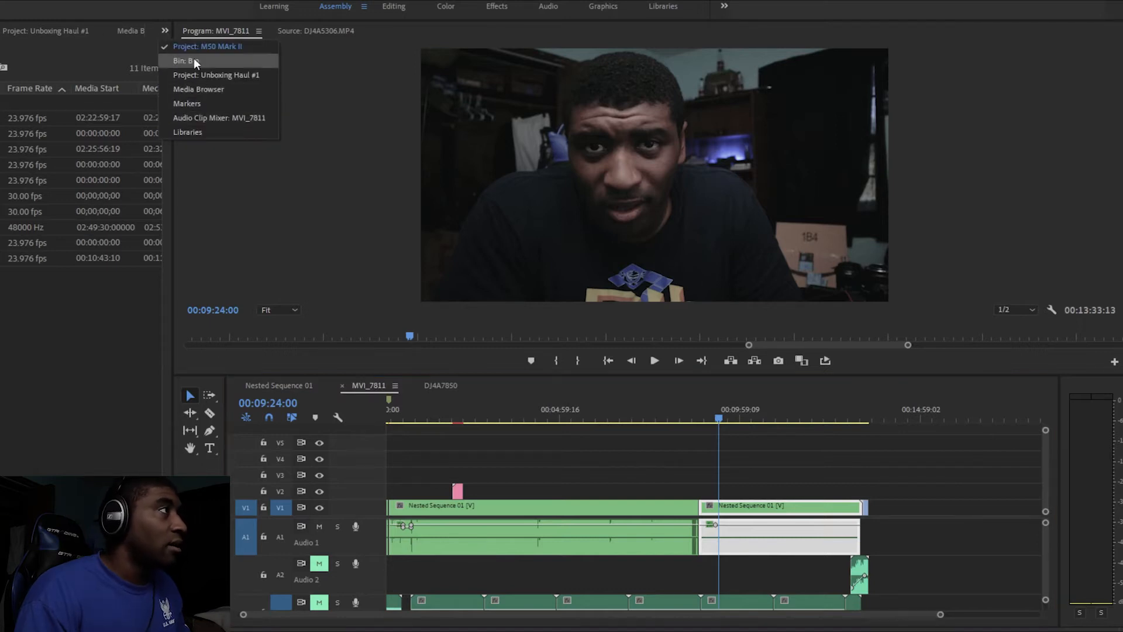
left_click(339, 116)
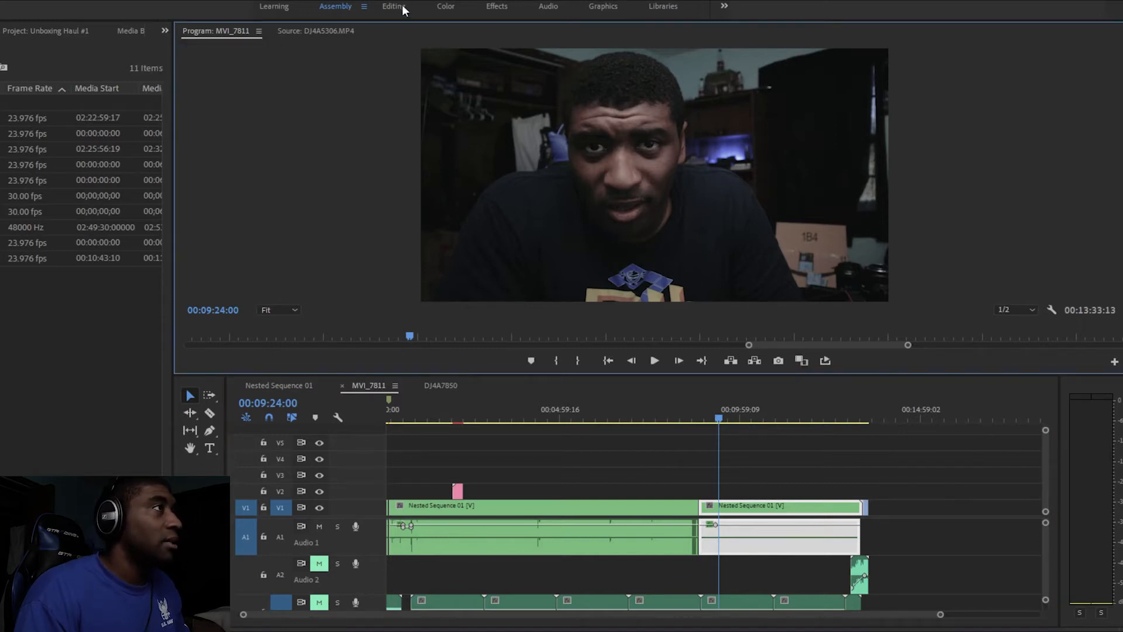
left_click(548, 7)
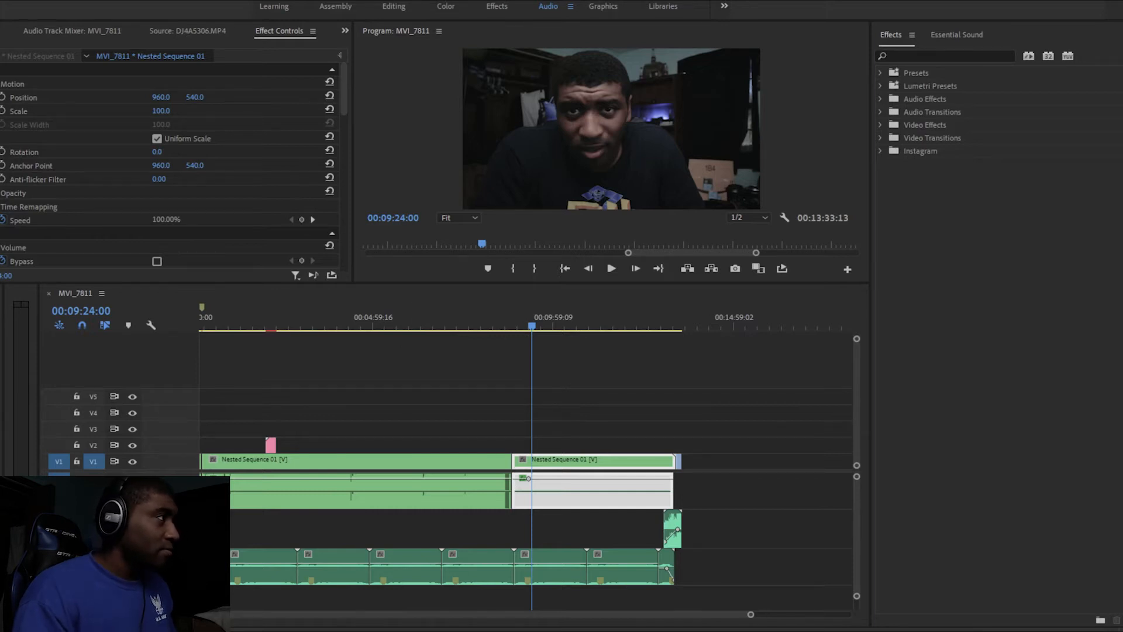
left_click_drag(0, 176, 28, 176)
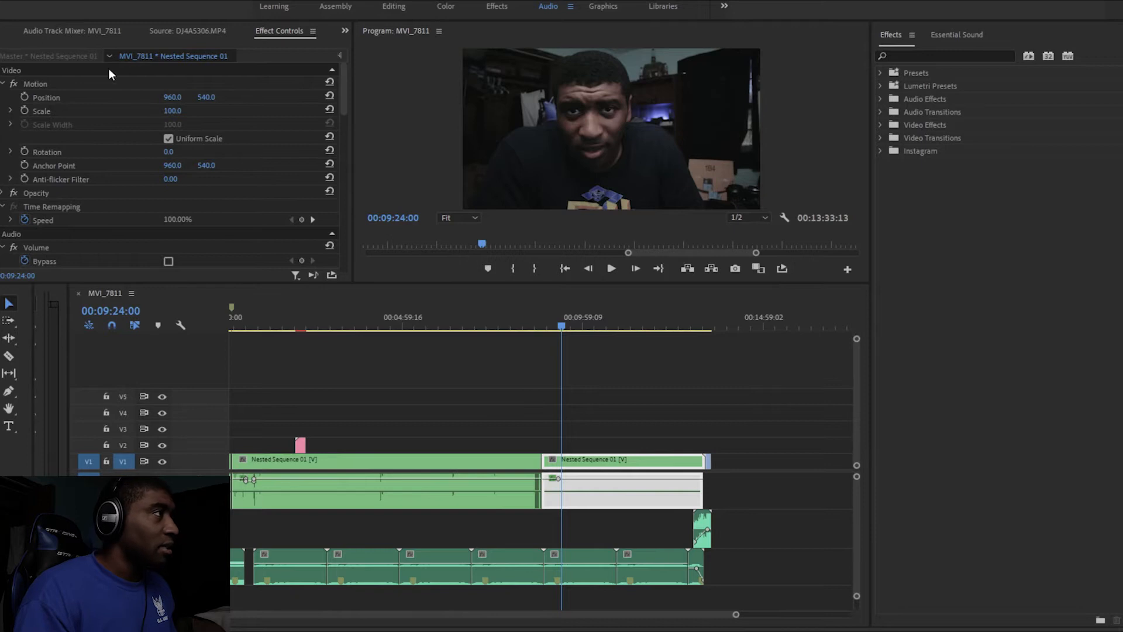
left_click_drag(245, 285, 245, 421)
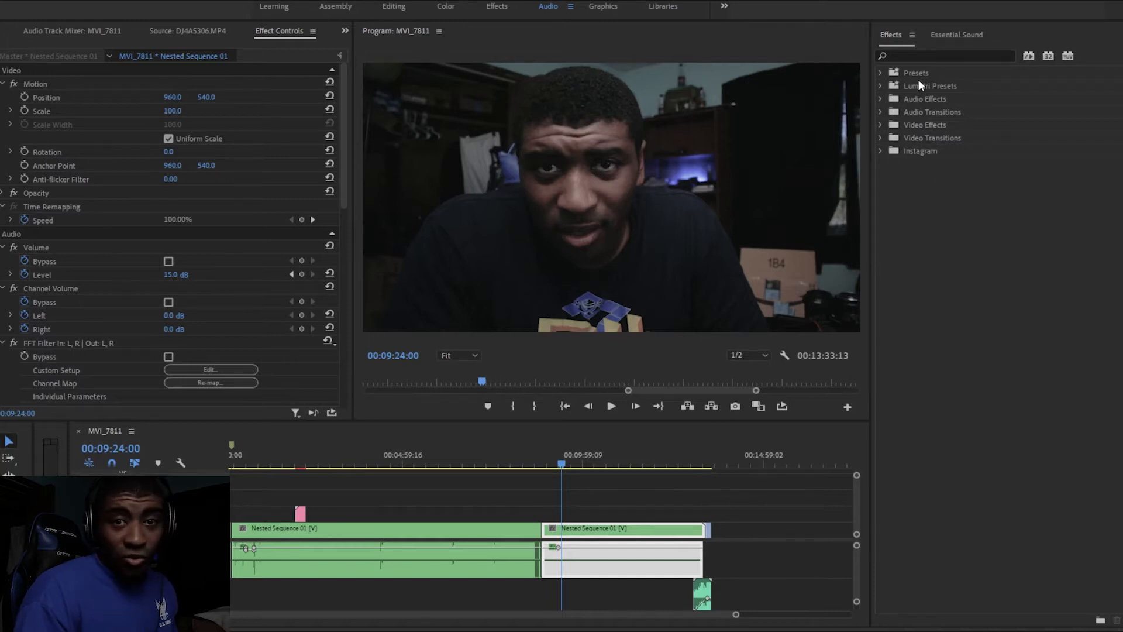
Look through the dialogue presets offered for the selected nested clip in Essential Sound.
left_click(975, 35)
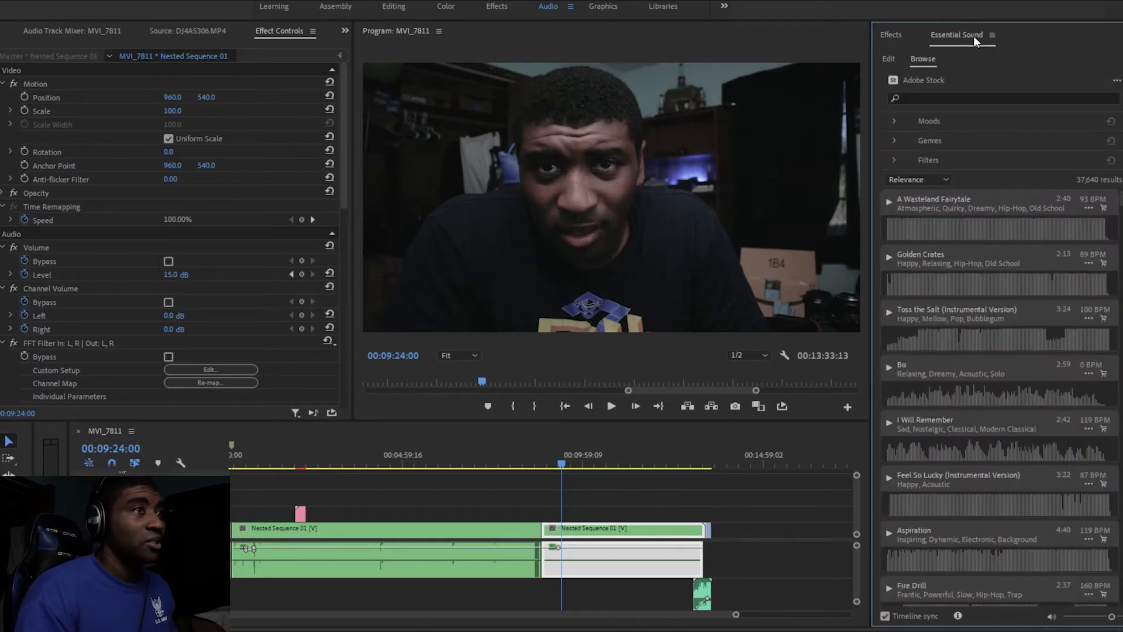
left_click(888, 59)
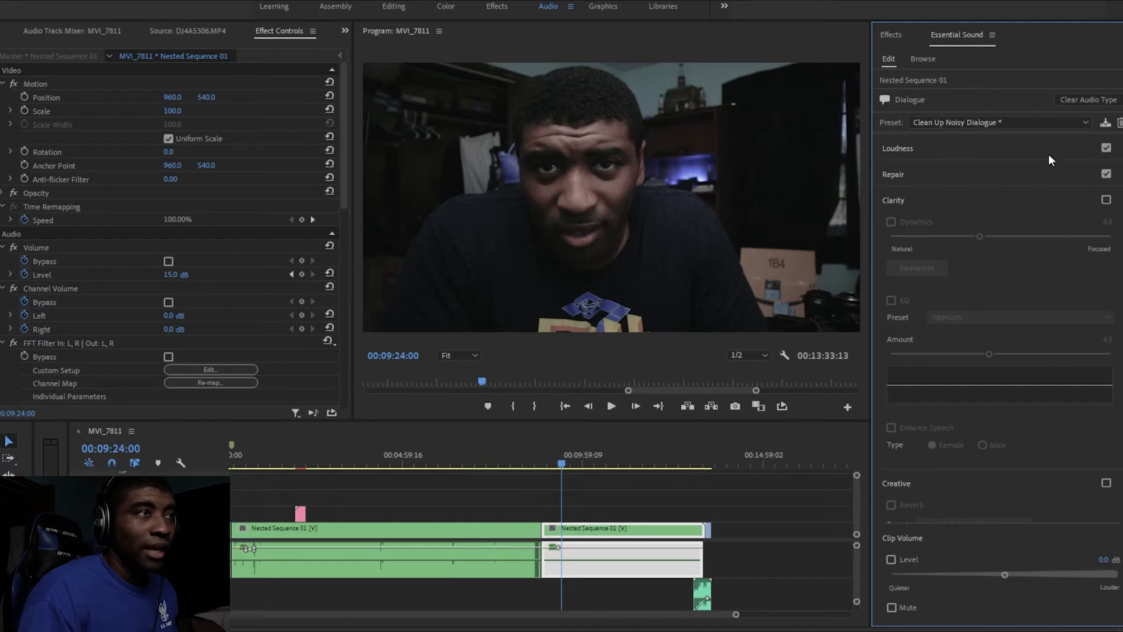
left_click(1073, 124)
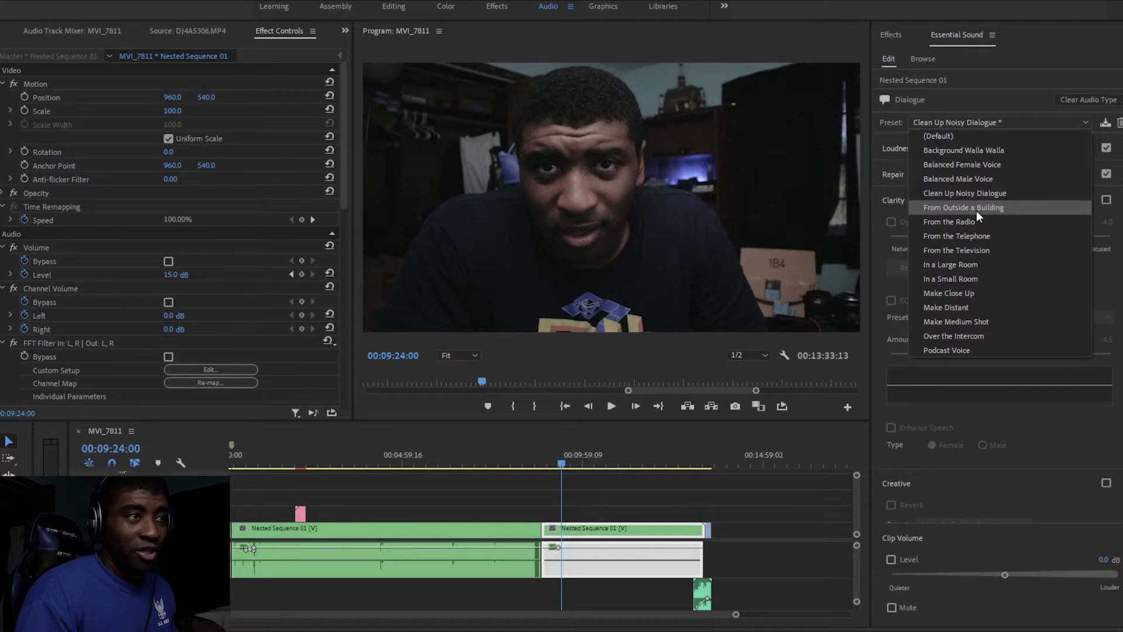
left_click(1066, 45)
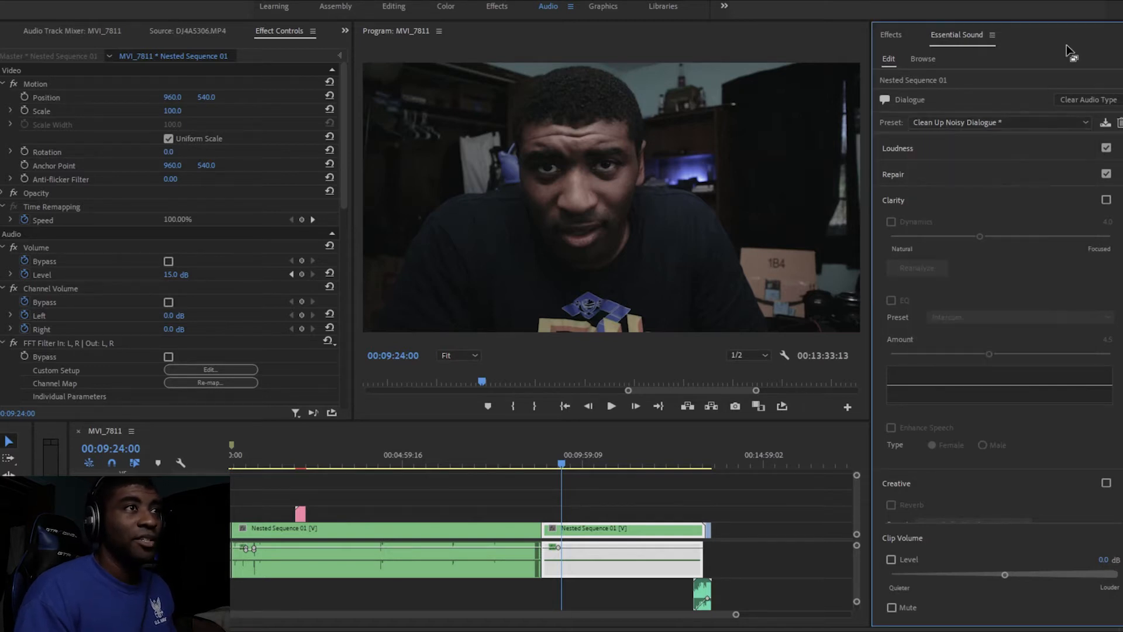
Bring back the effects library and review all audio effects applied to the selected nested clip.
left_click(891, 36)
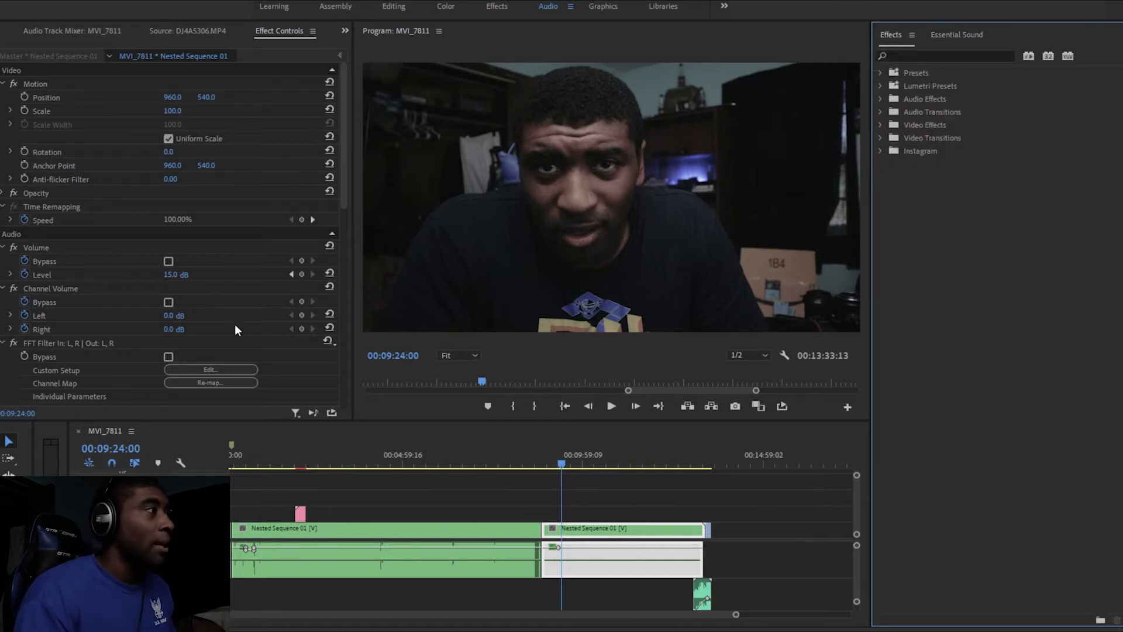
scroll(282, 336, "down", 1)
scroll(282, 338, "down", 10)
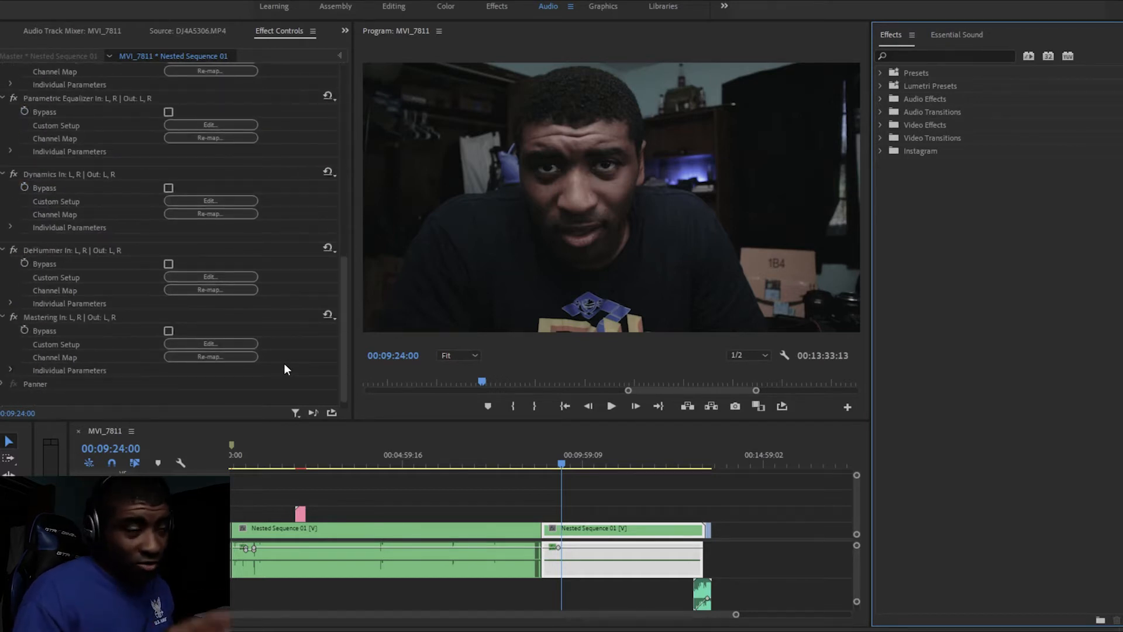
scroll(285, 368, "down", 1)
scroll(219, 332, "up", 8)
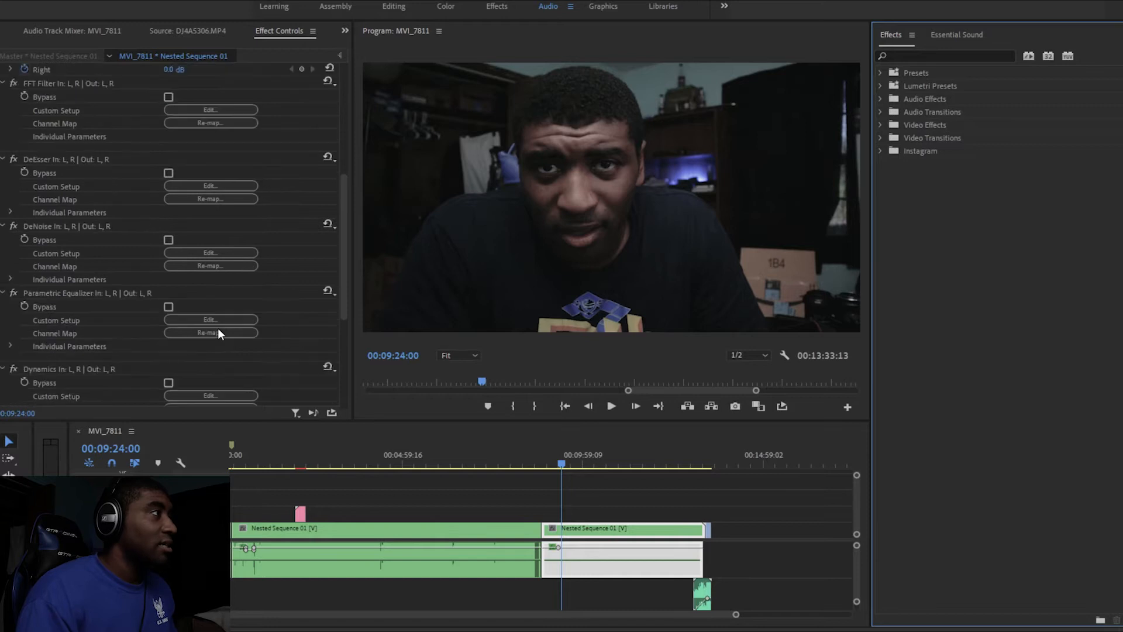
scroll(218, 333, "up", 2)
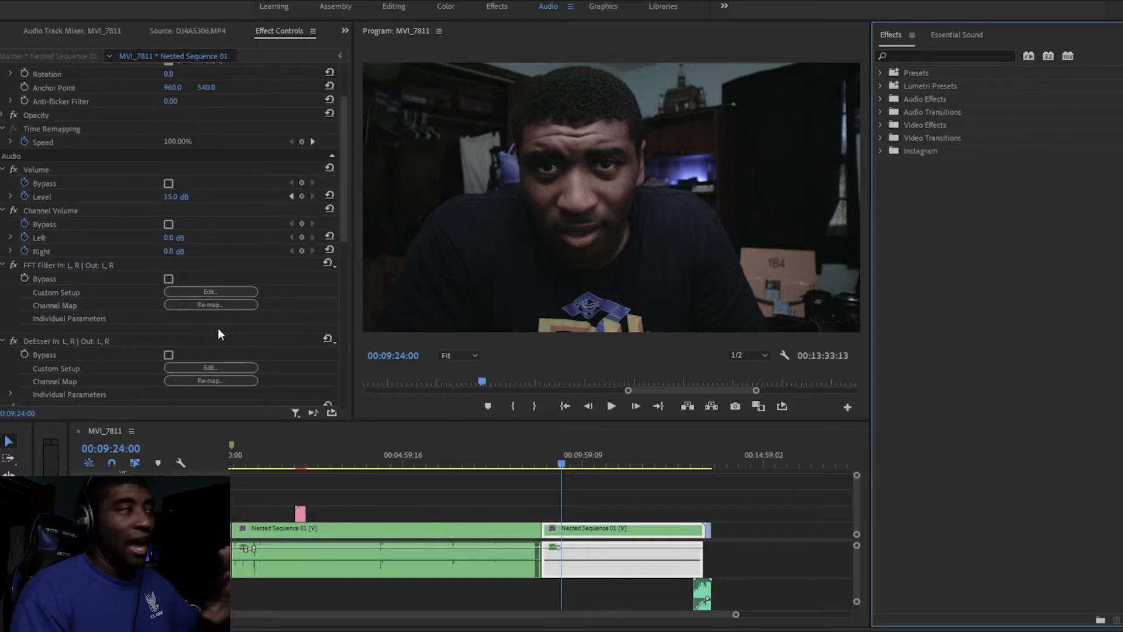
scroll(218, 332, "up", 1)
scroll(218, 330, "down", 3)
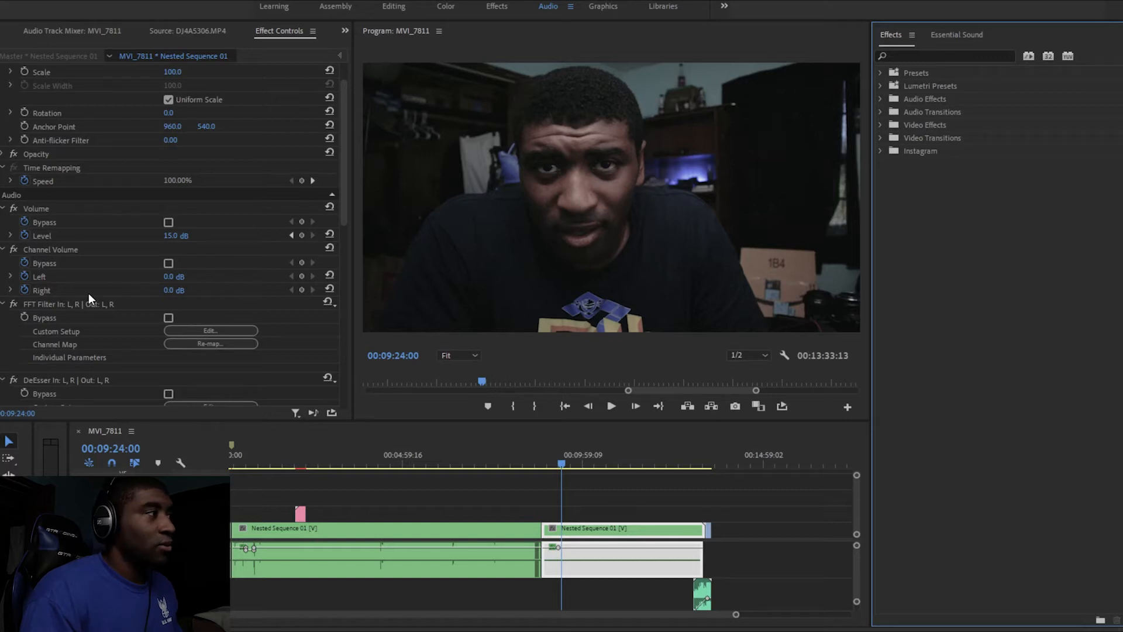
Select the nested clip's added audio effects, including FFT Filter, DeEsser and DeNoise, copy them and save them as the preset "Mastering Preset 2".
scroll(224, 301, "down", 8)
scroll(255, 255, "up", 5)
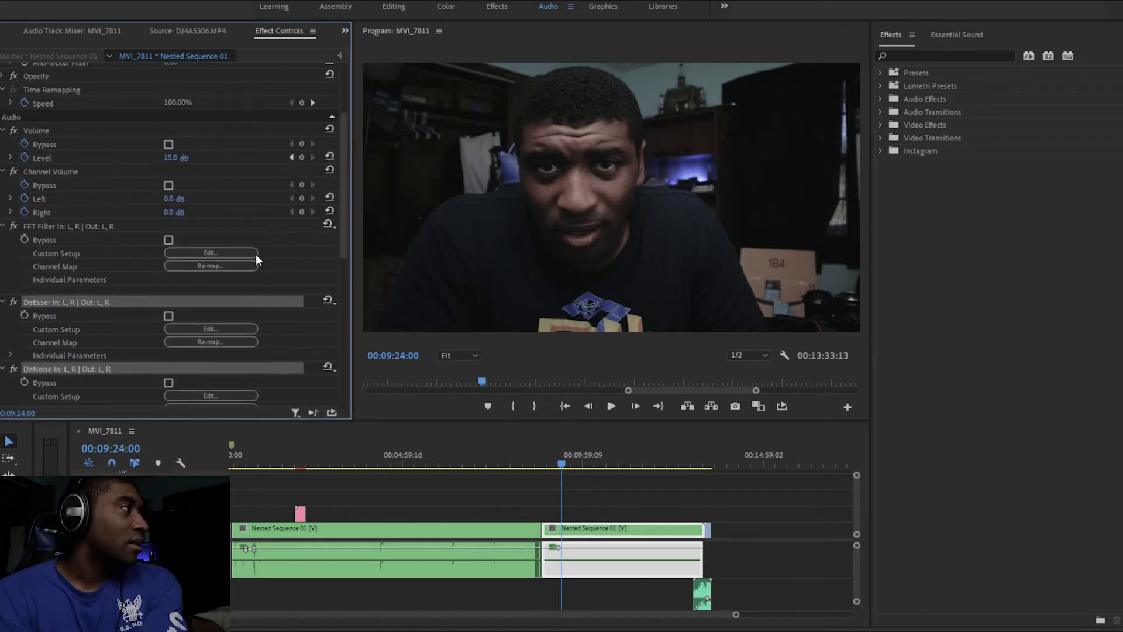
right_click(251, 222)
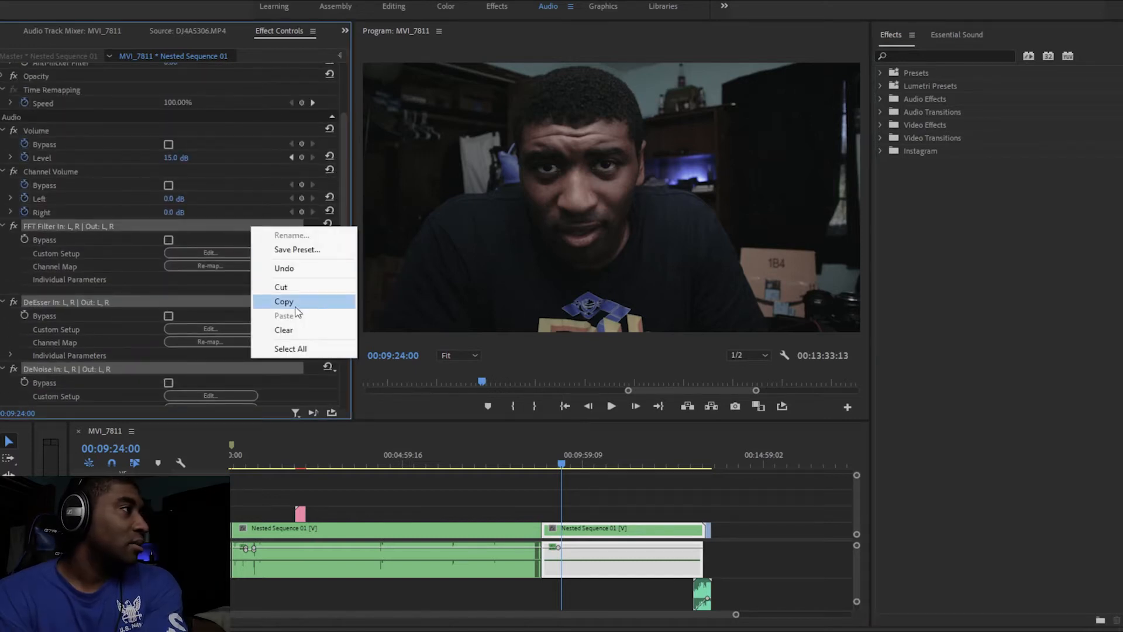
left_click(297, 310)
right_click(257, 231)
left_click(301, 249)
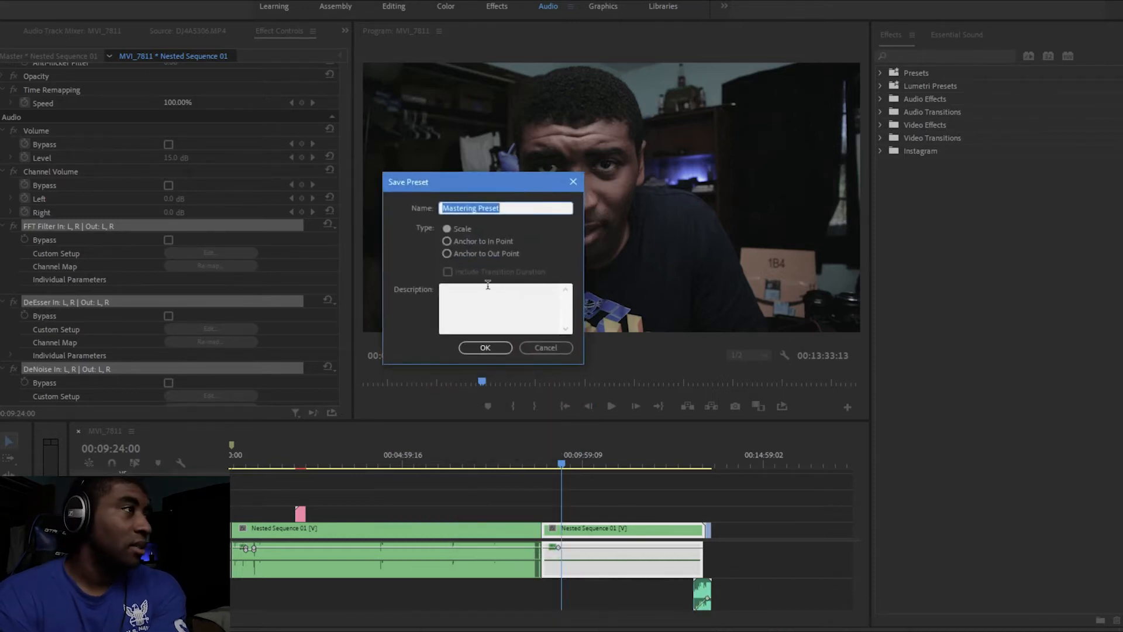
left_click(514, 206)
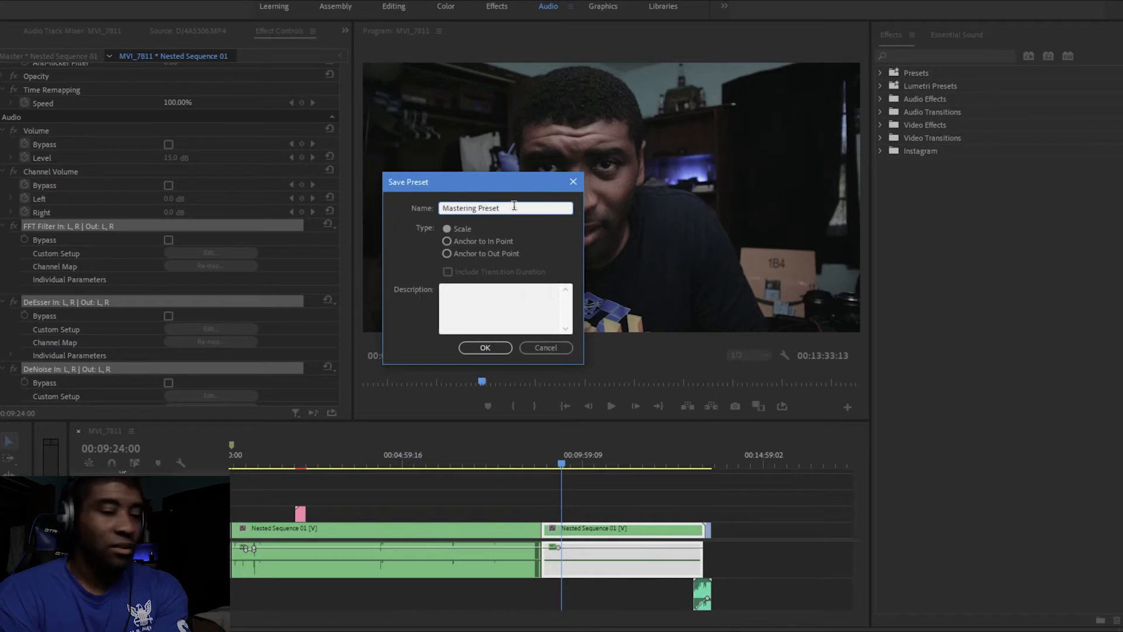
type("2")
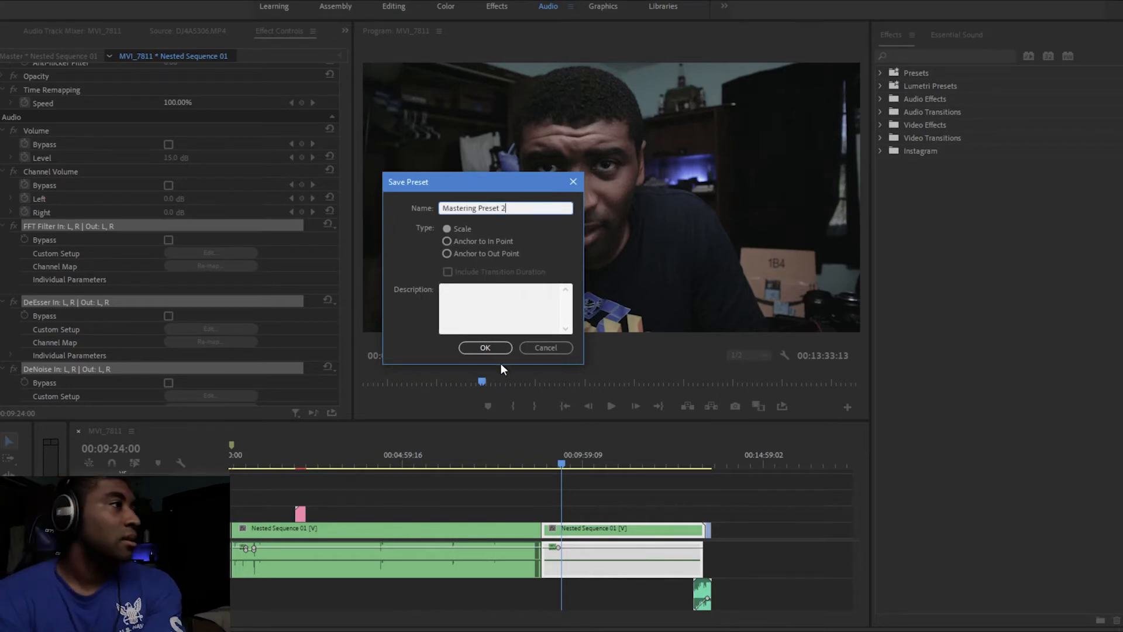
left_click(489, 352)
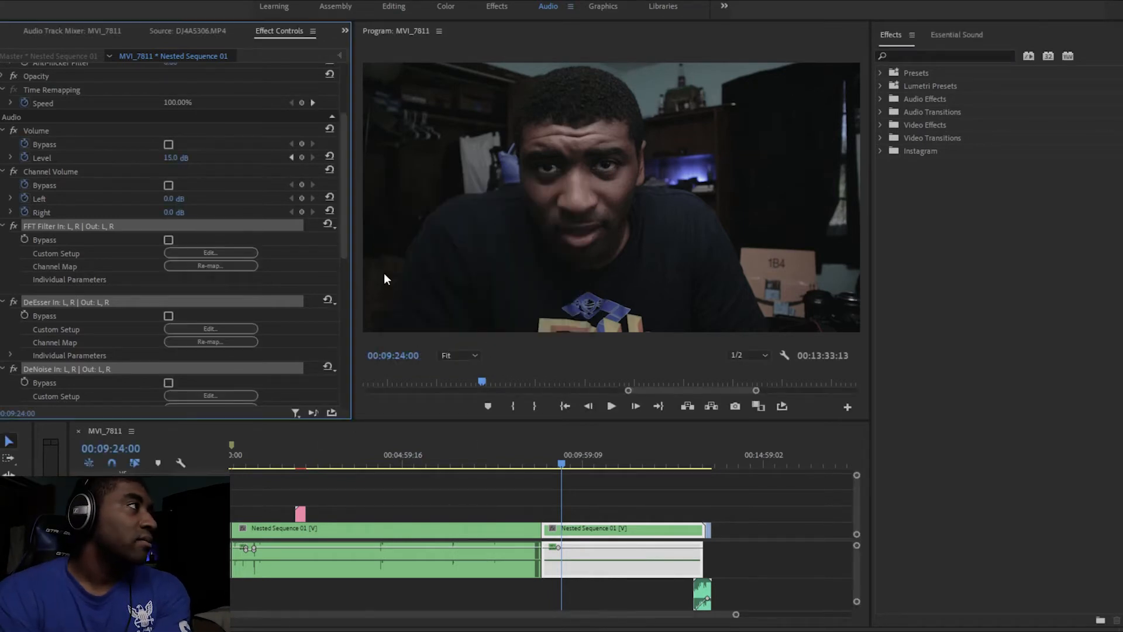
Expand the saved effect presets and clear the added audio effects from the selected nested clip.
scroll(269, 353, "up", 5)
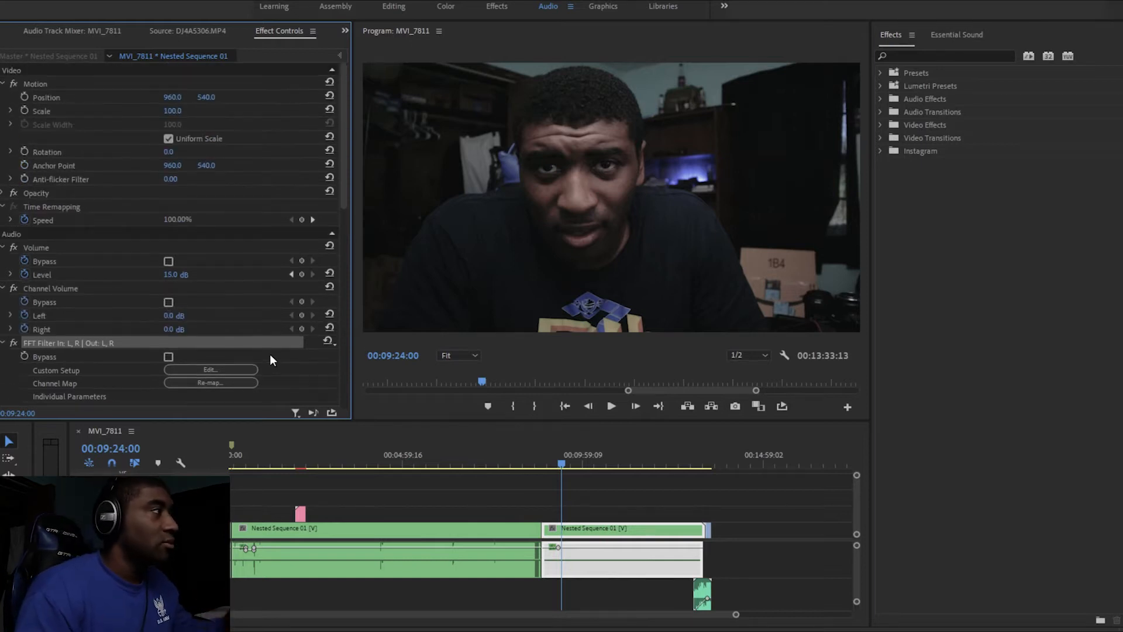
left_click(880, 72)
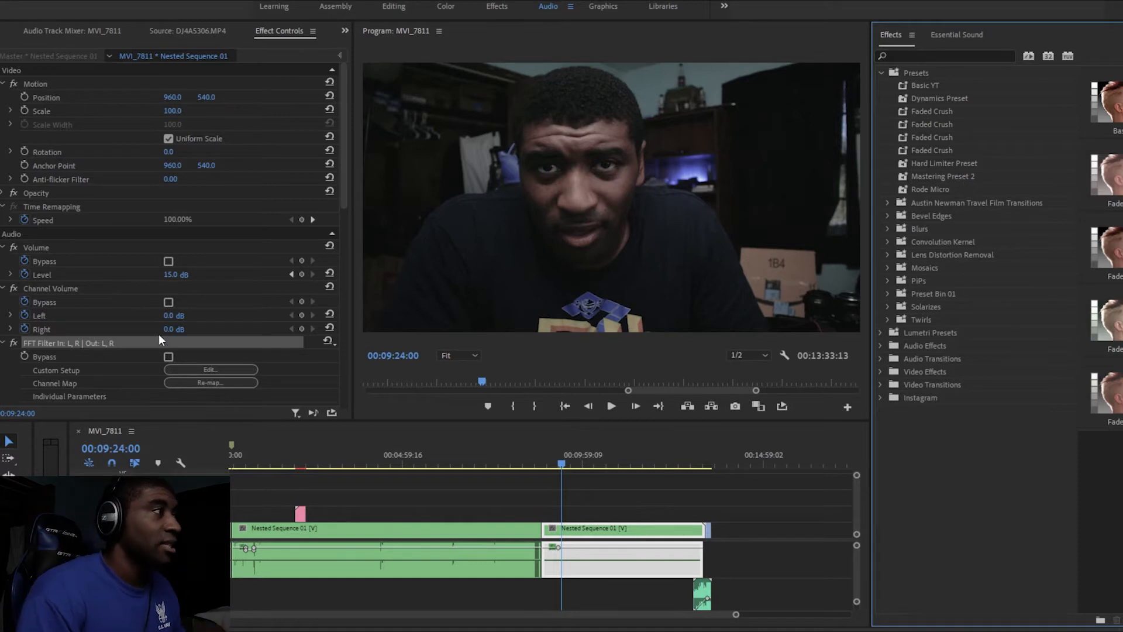
right_click(200, 338)
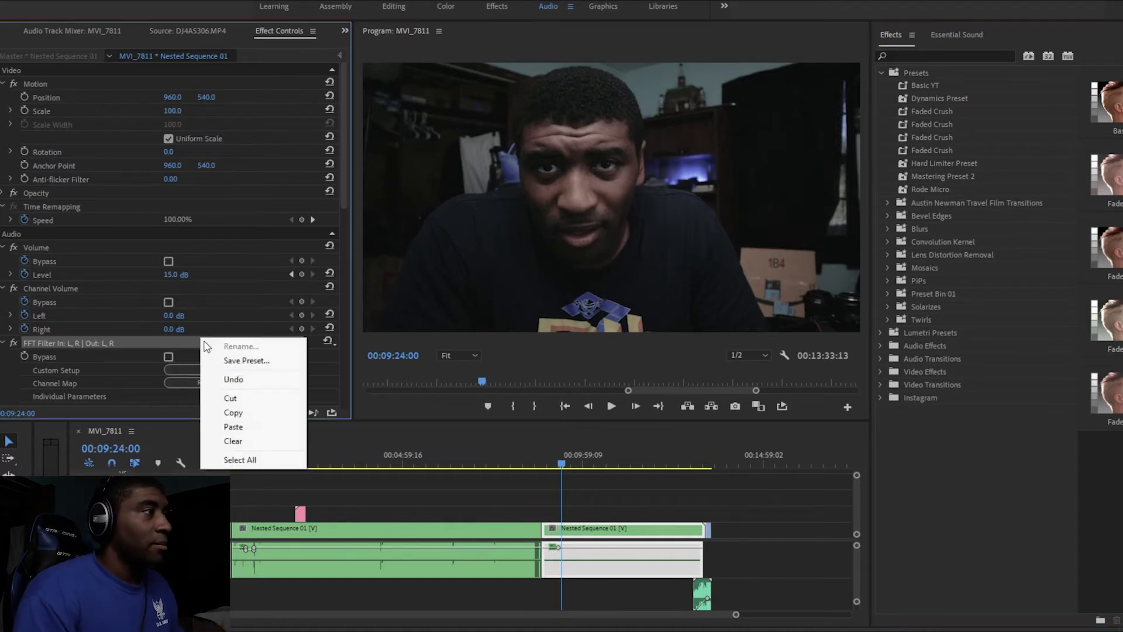
left_click(261, 438)
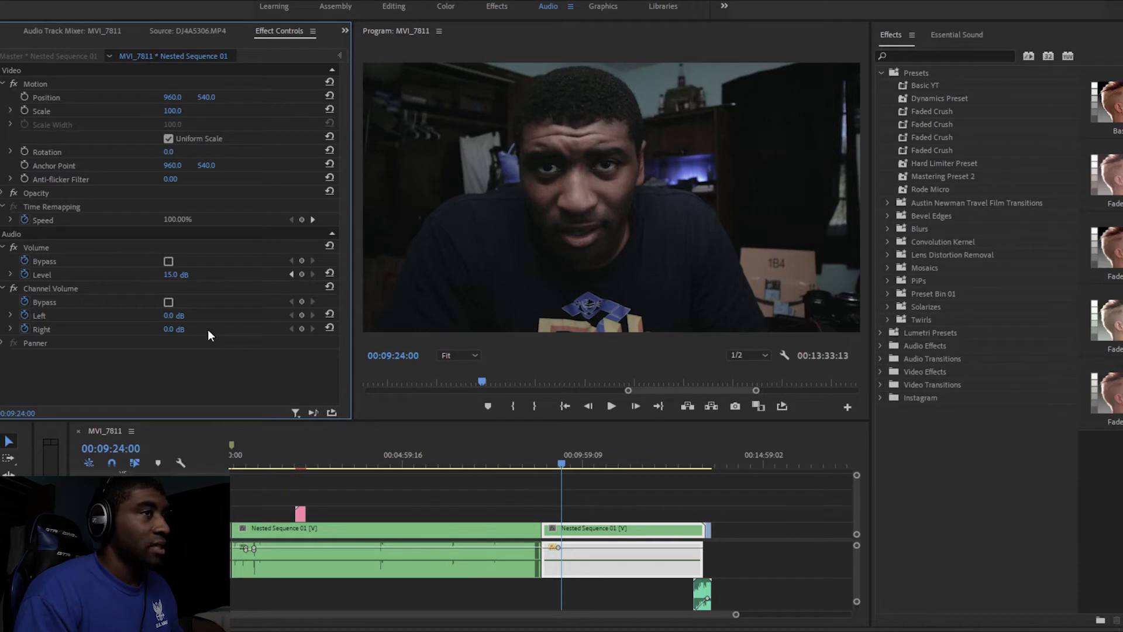
Apply the DeEsser effect from the Amplitude and Compression audio effects to the selected nested clip.
left_click(882, 73)
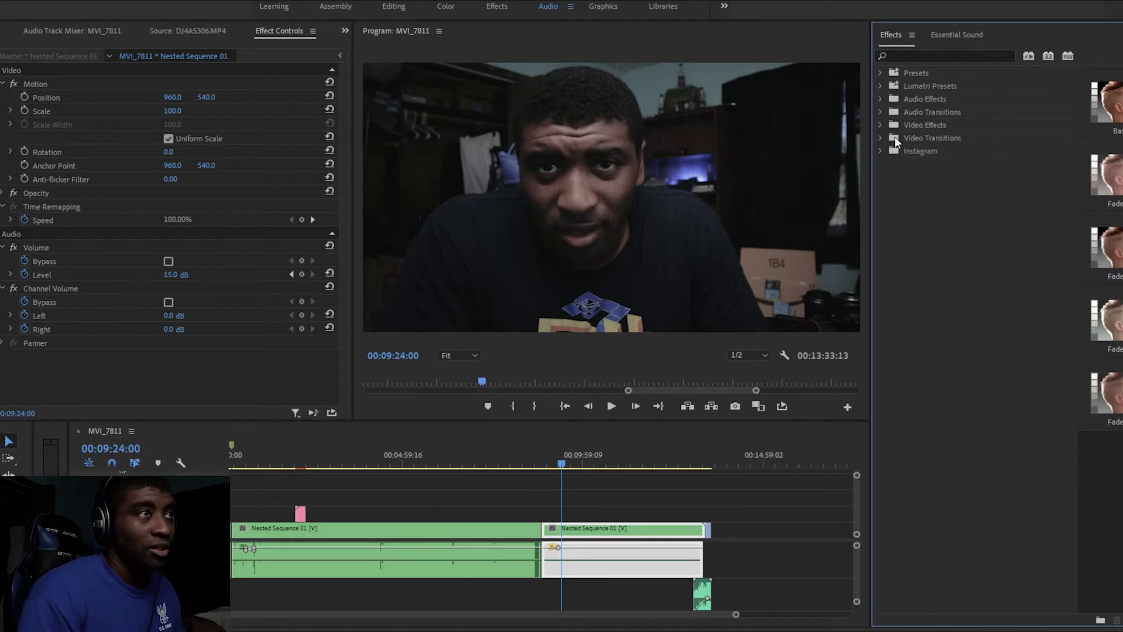
left_click(877, 99)
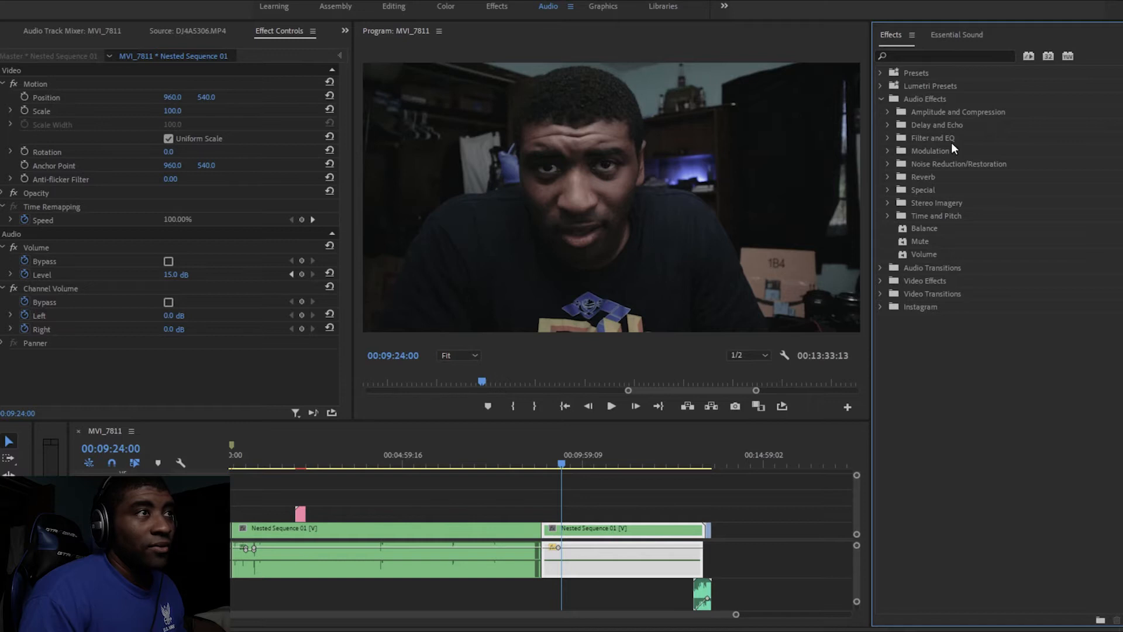
left_click(889, 112)
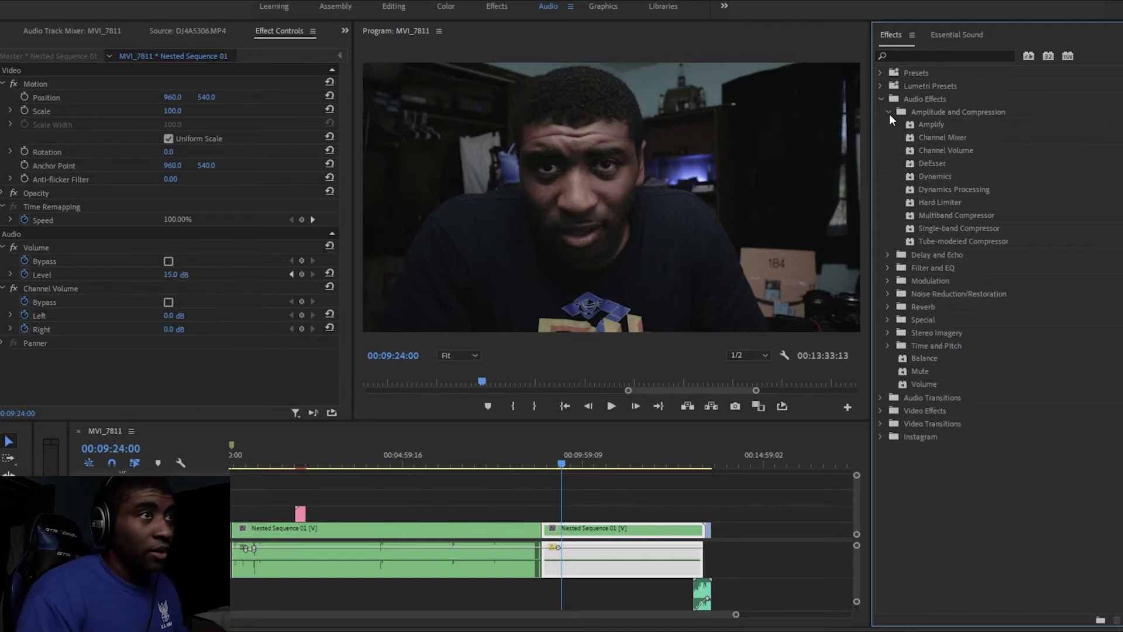
double_click(938, 163)
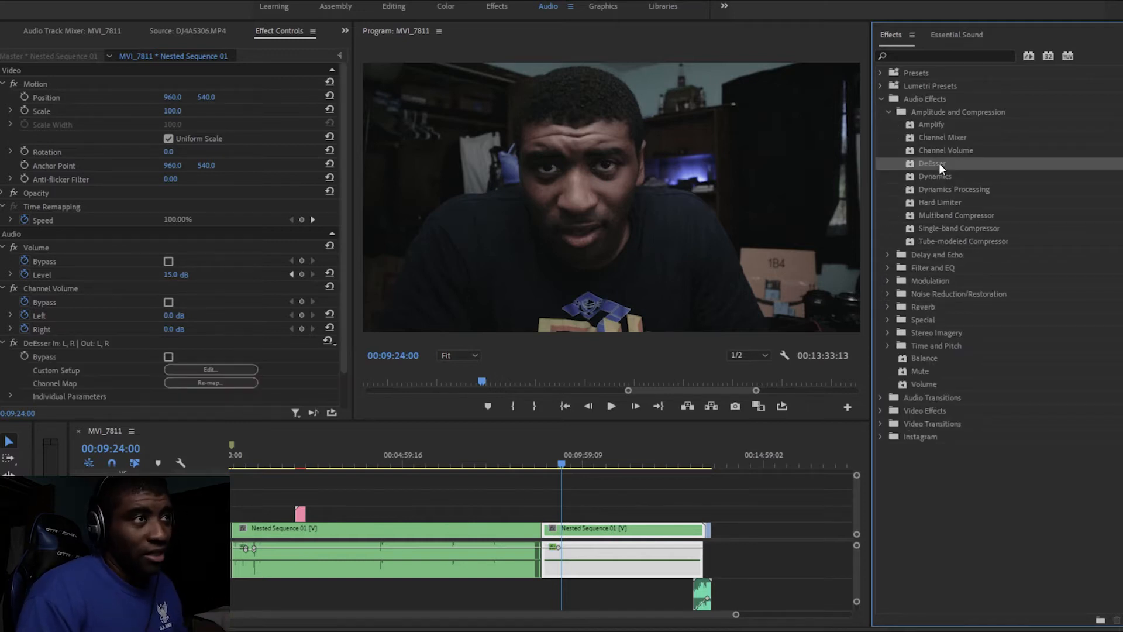
Play back the nested clip with the DeEsser effect switched off, and re-enable the effect.
left_click(13, 343)
left_click(610, 407)
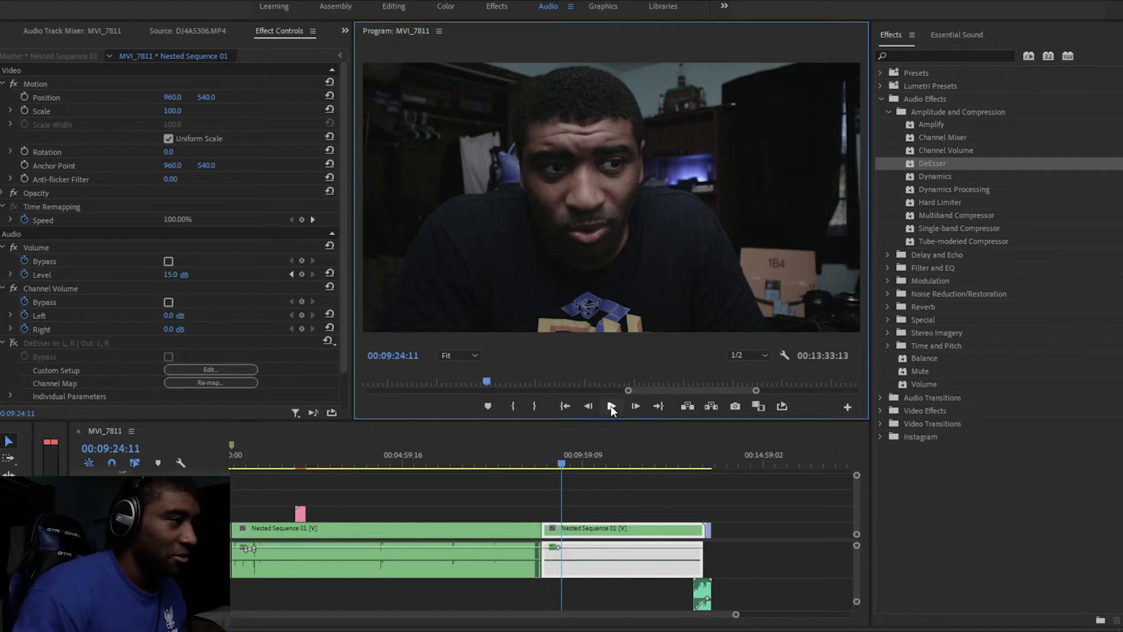
left_click(611, 406)
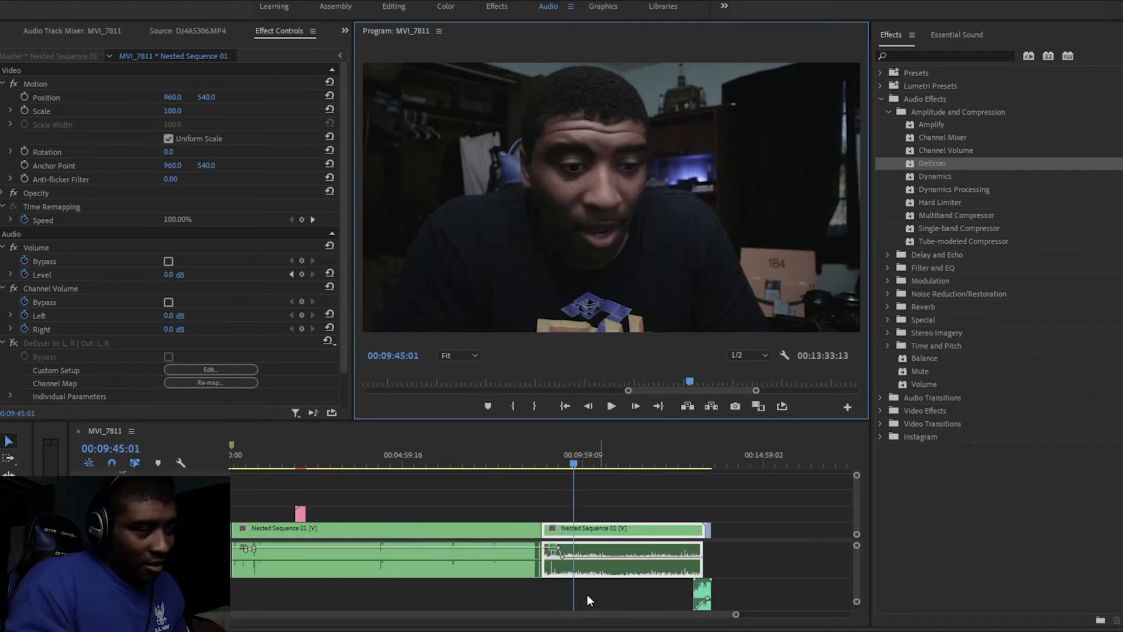
left_click(14, 342)
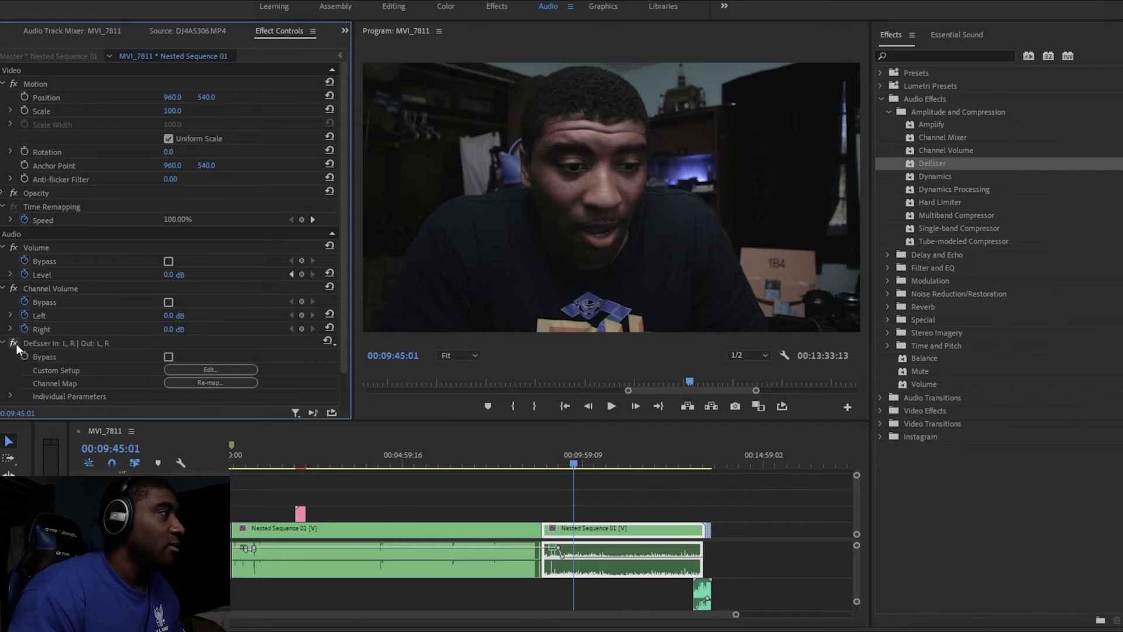
Narrow the DeEsser's processing band during playback checks to a center frequency of 3635 Hz and a bandwidth of 2691 Hz.
left_click(202, 370)
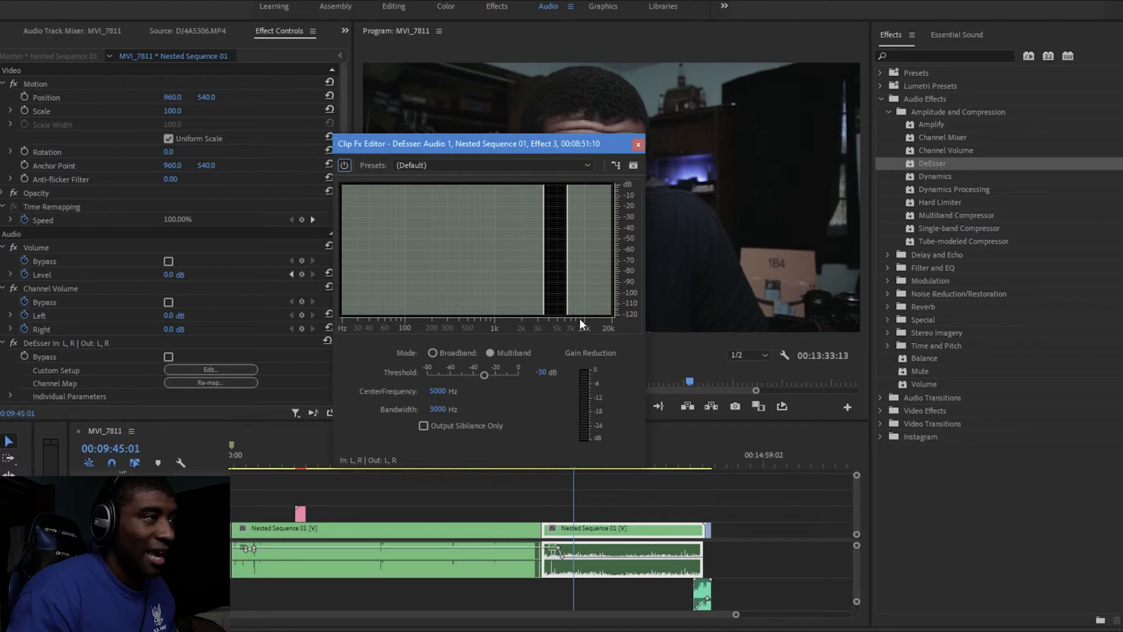
left_click_drag(535, 144, 350, 130)
left_click(611, 406)
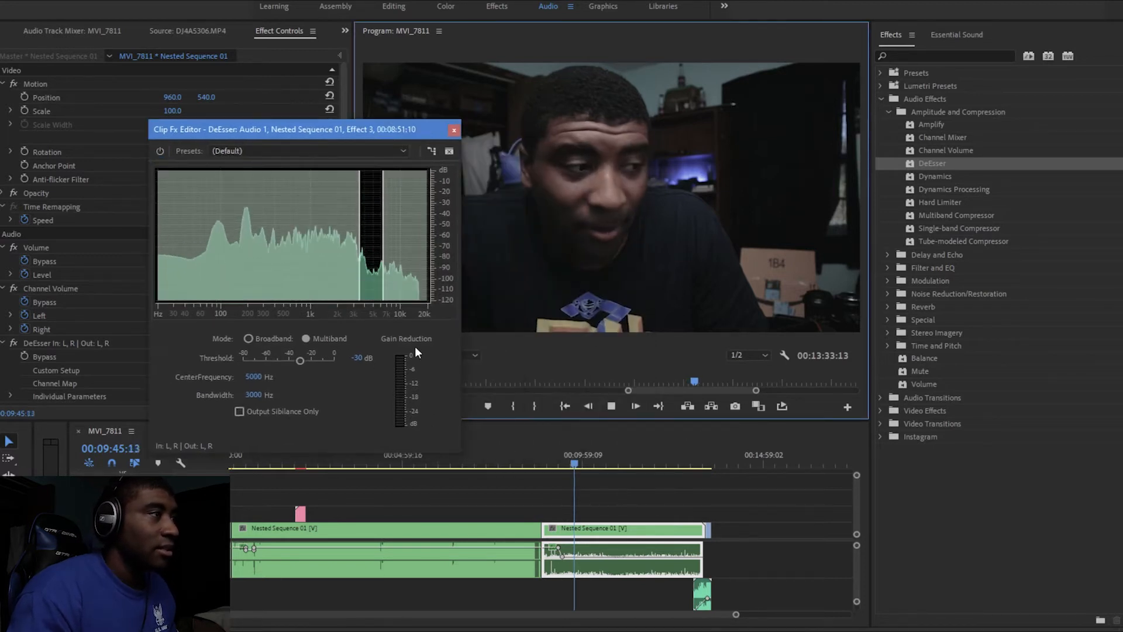
mouse_move(359, 291)
left_mouse_down()
mouse_move(343, 291)
mouse_move(386, 298)
mouse_move(343, 300)
left_mouse_up()
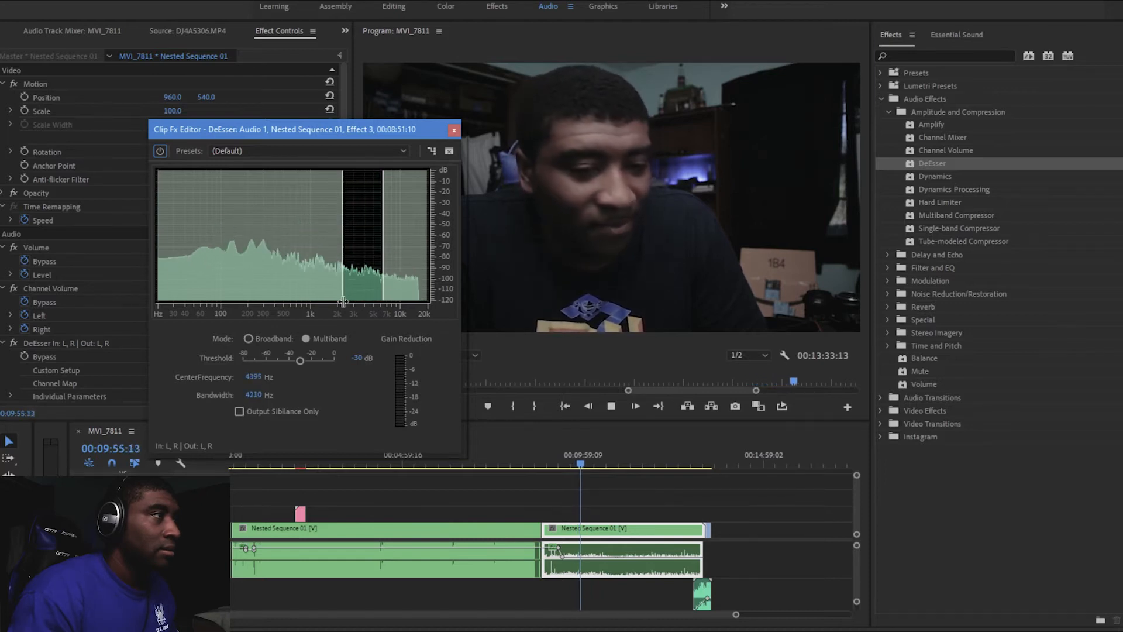
left_click(612, 407)
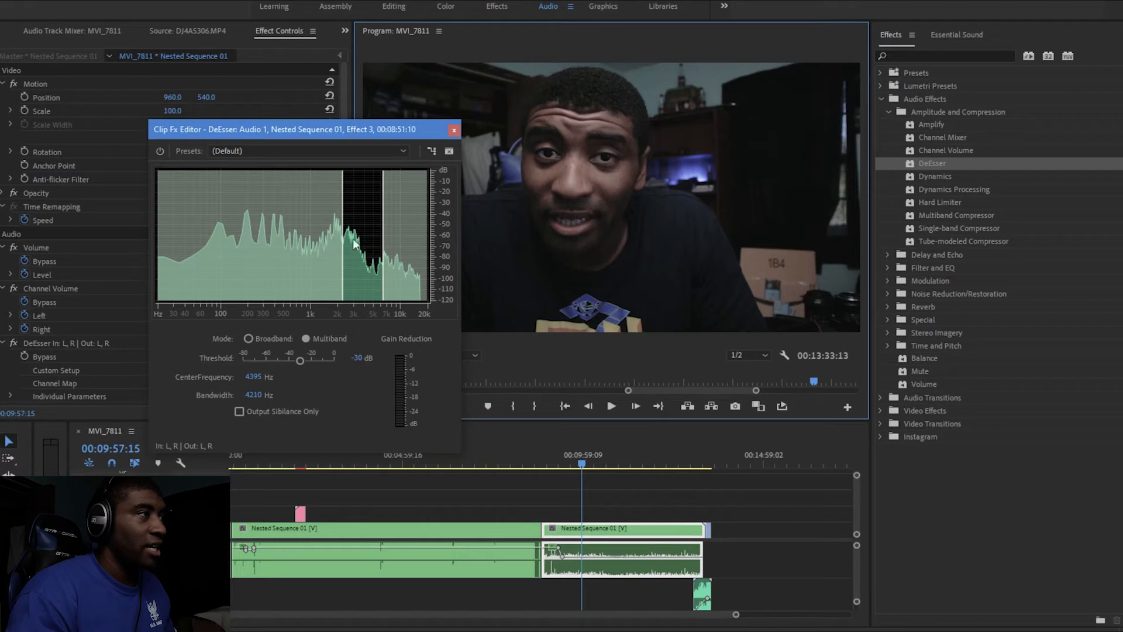
left_click_drag(382, 270, 373, 271)
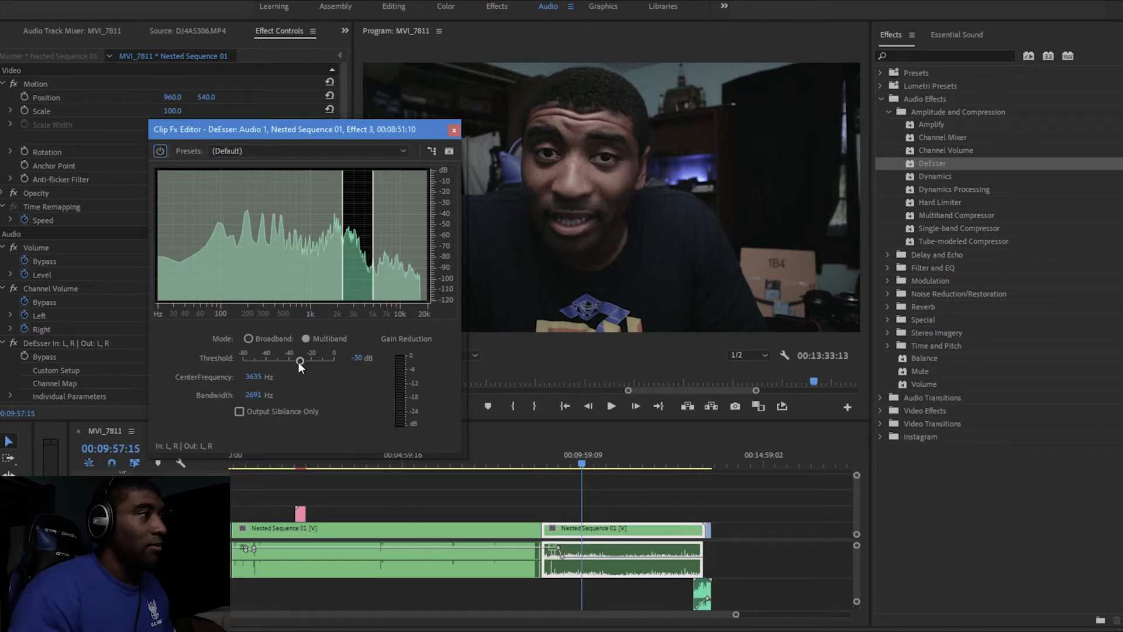
Set the DeEsser threshold to -40 dB after trying -60 dB during playback, and close its settings.
left_click(612, 406)
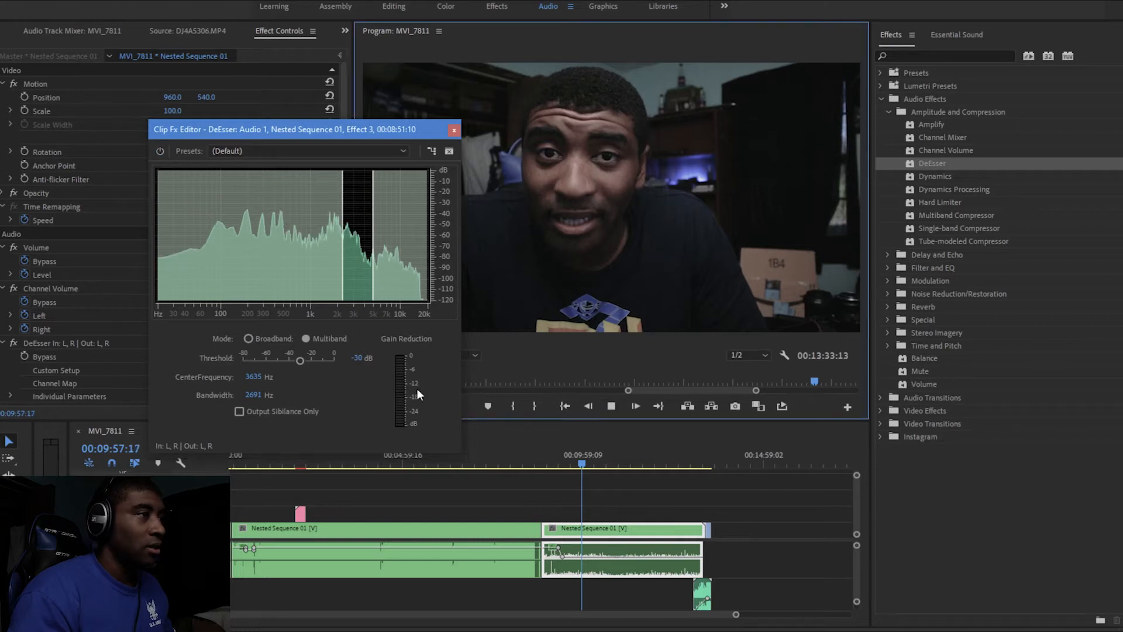
left_click_drag(299, 361, 266, 360)
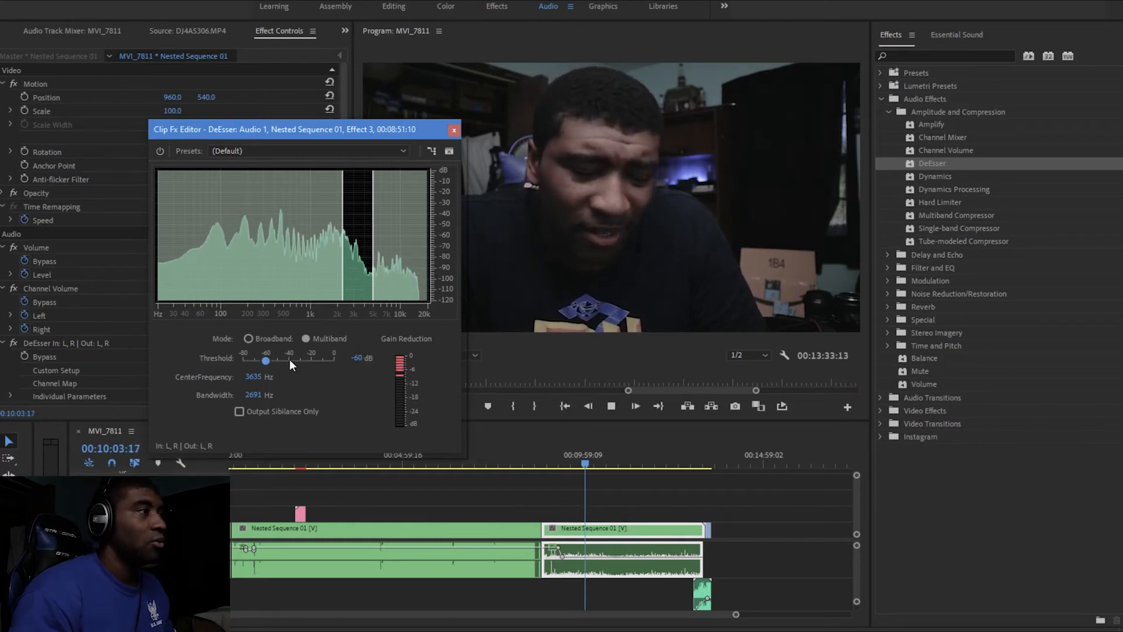
left_click(612, 406)
left_click_drag(278, 359, 289, 361)
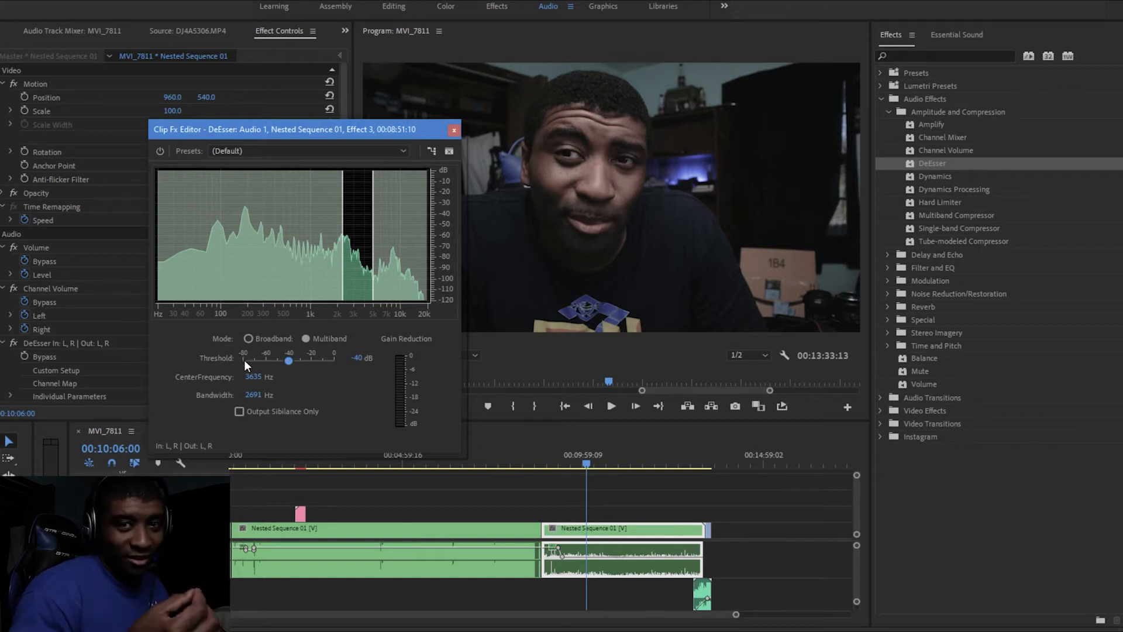
left_click(451, 132)
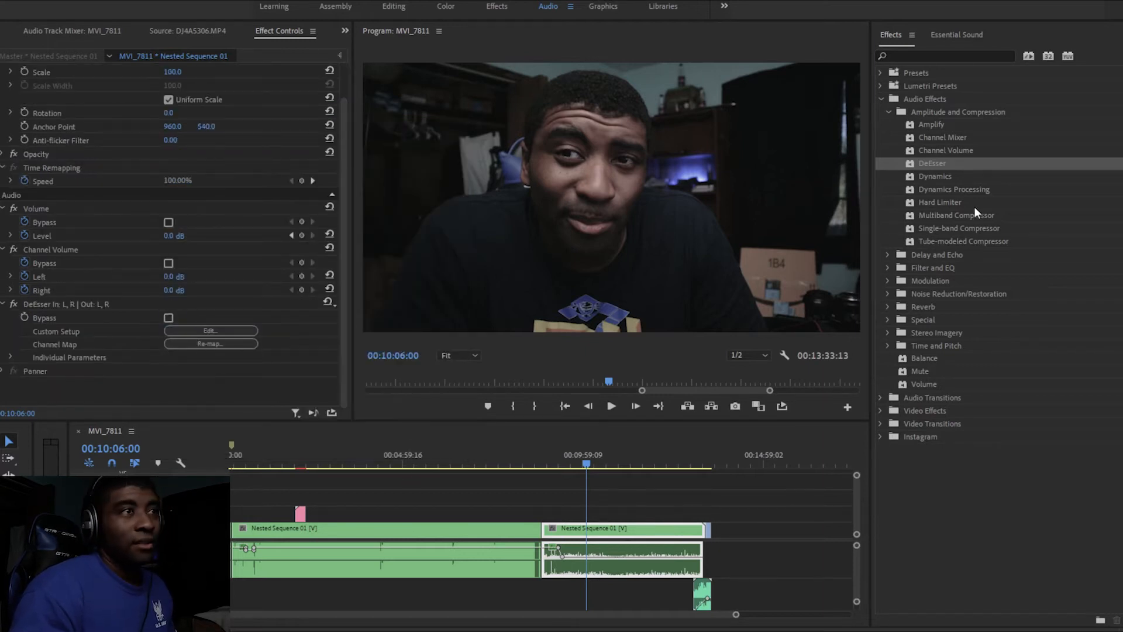
left_click_drag(956, 188, 138, 307)
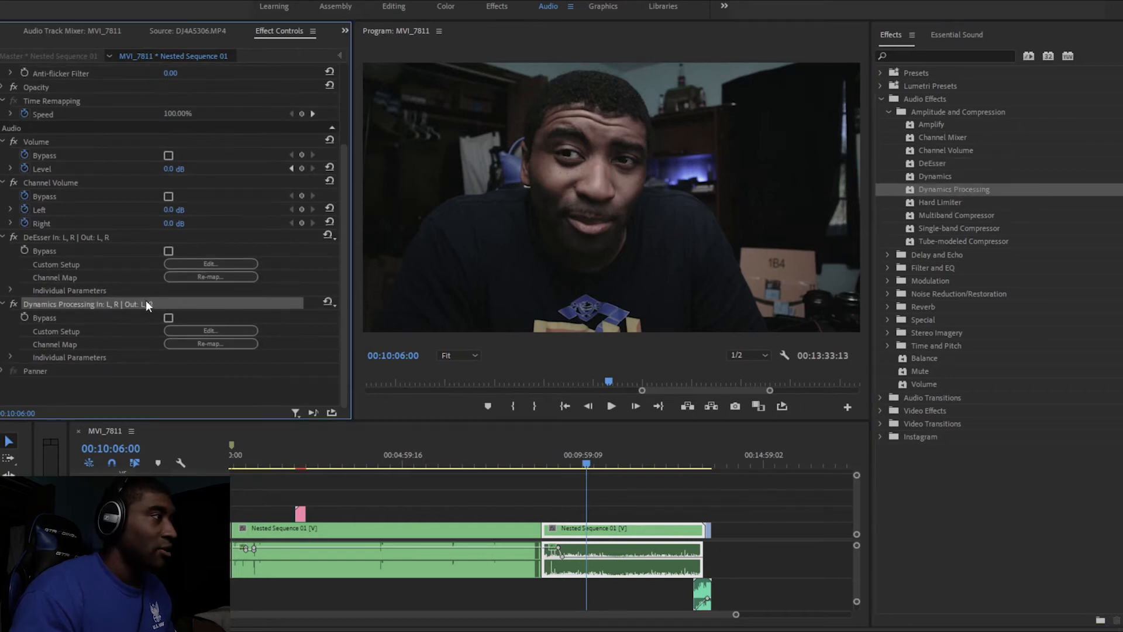
left_click(246, 333)
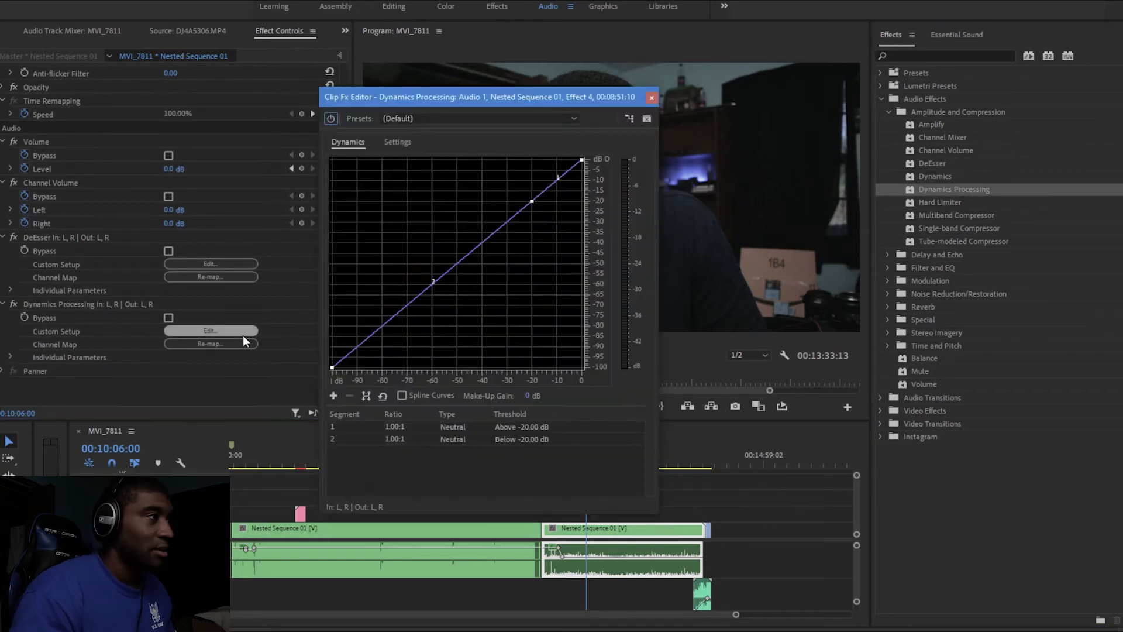
left_click(652, 97)
right_click(145, 303)
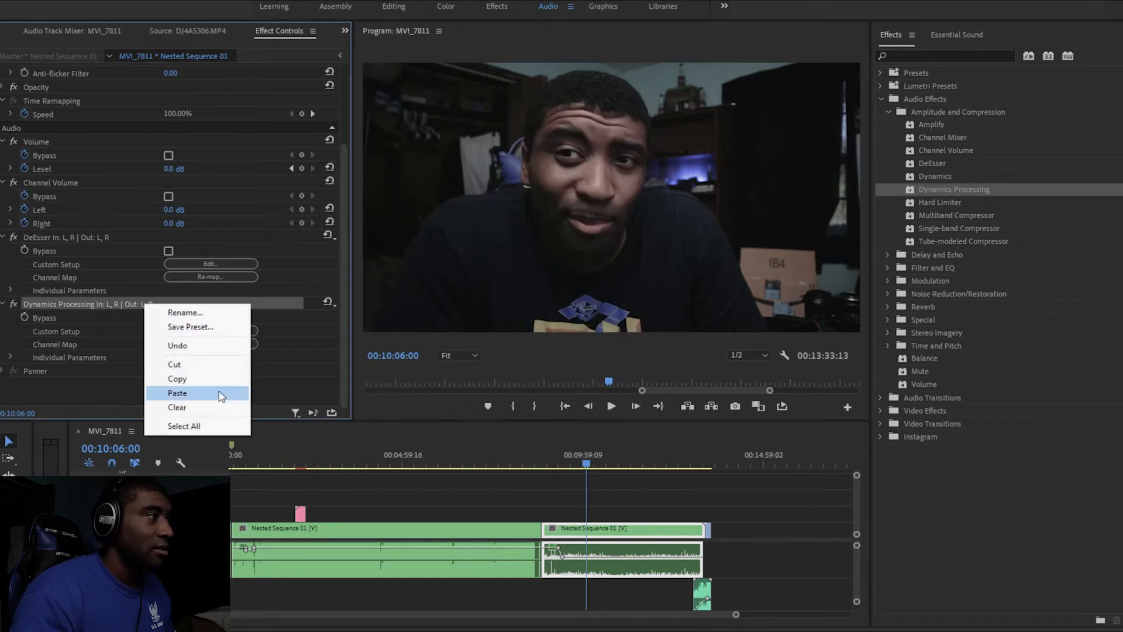
left_click(216, 407)
Apply the Dynamics effect to the selected nested clip, open its custom setup and briefly play back the clip.
left_click(966, 177)
left_click_drag(966, 177, 191, 332)
left_click(202, 330)
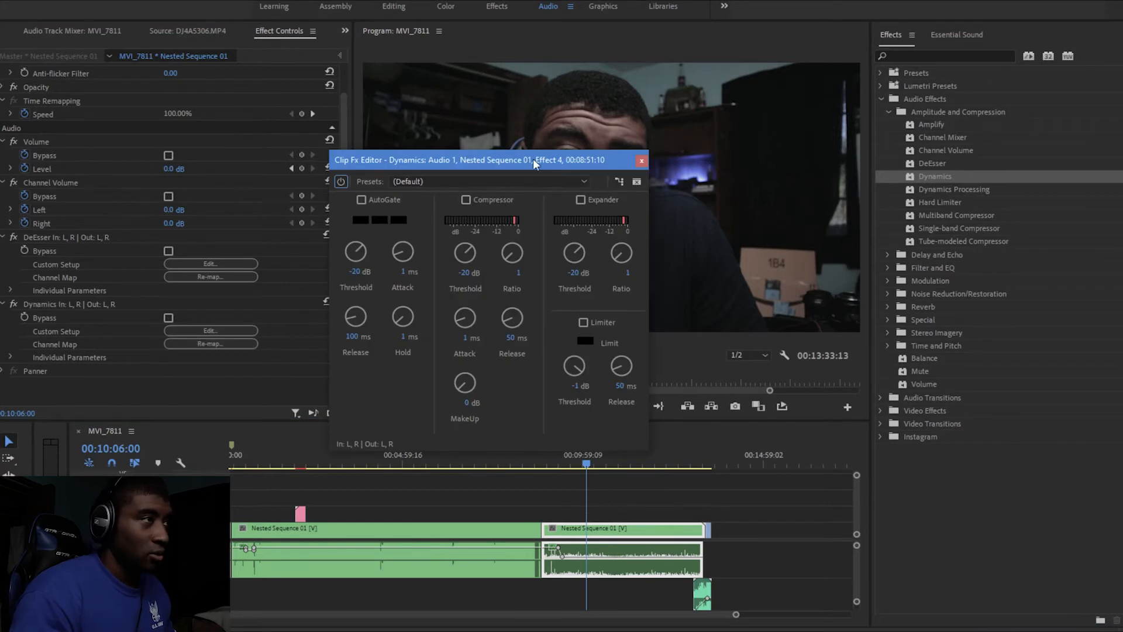
left_click_drag(529, 160, 317, 130)
left_click(619, 401)
left_click(619, 402)
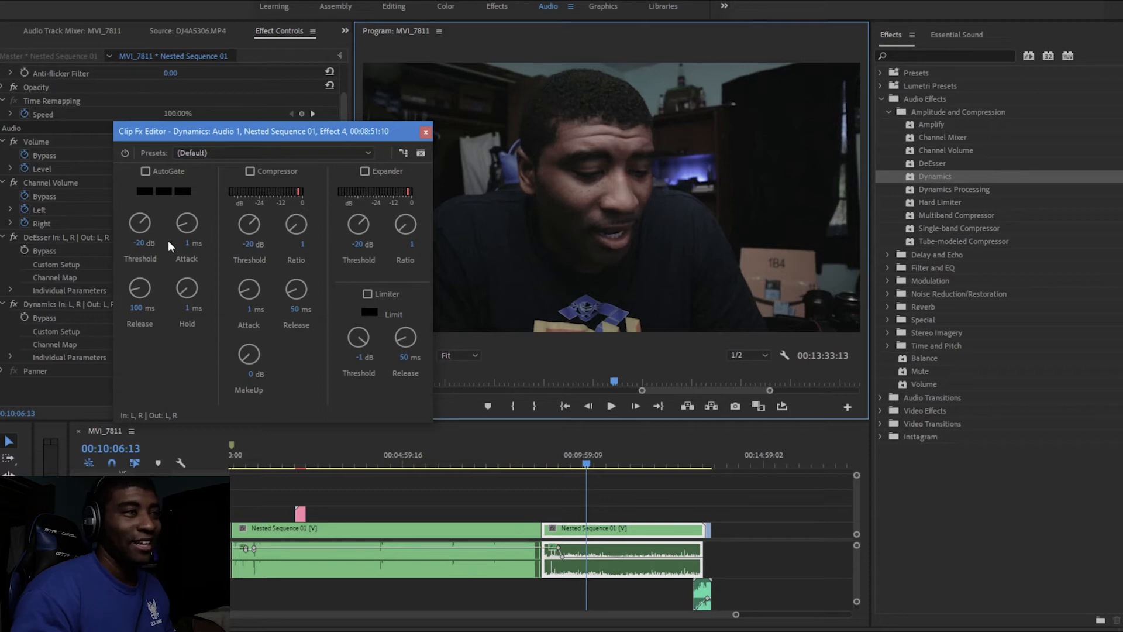
Enable the Compressor in the Dynamics effect and set its threshold to -14 dB and its ratio to 2.5.
left_click(247, 174)
left_click_drag(267, 133, 342, 119)
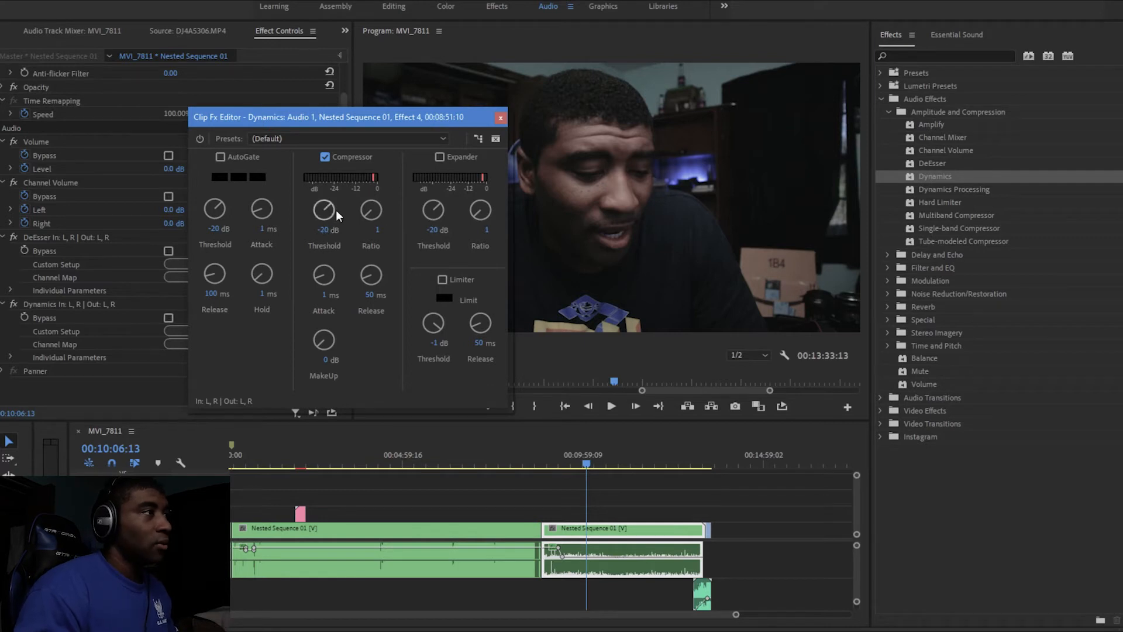
key("space")
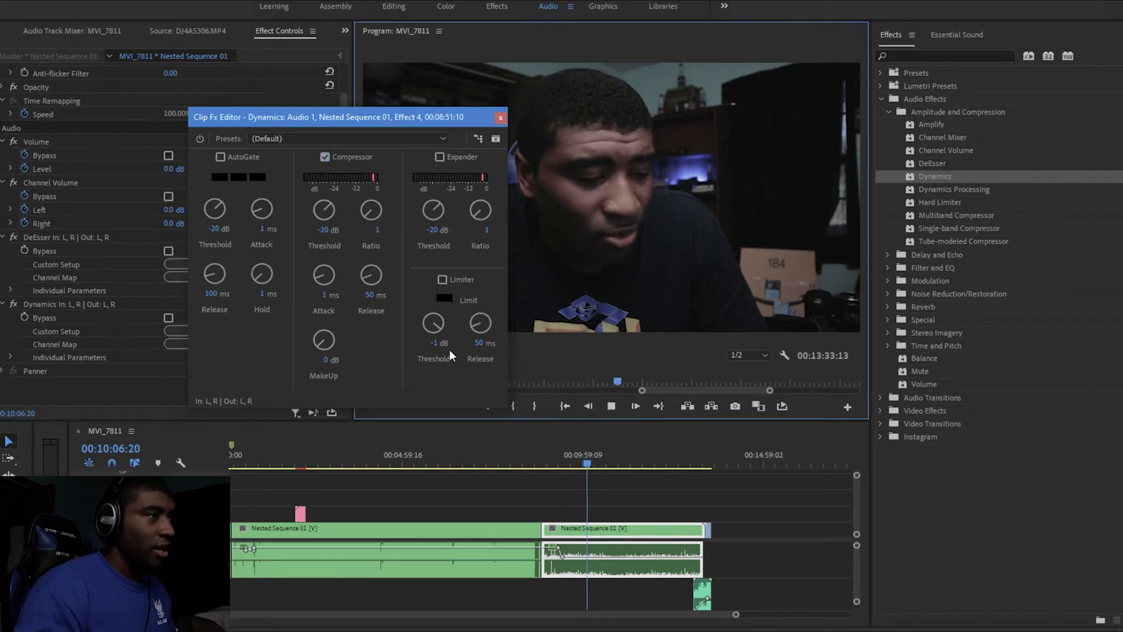
mouse_move(388, 115)
left_mouse_down()
mouse_move(533, 117)
mouse_move(388, 120)
left_mouse_up()
left_click(612, 407)
left_click(295, 236)
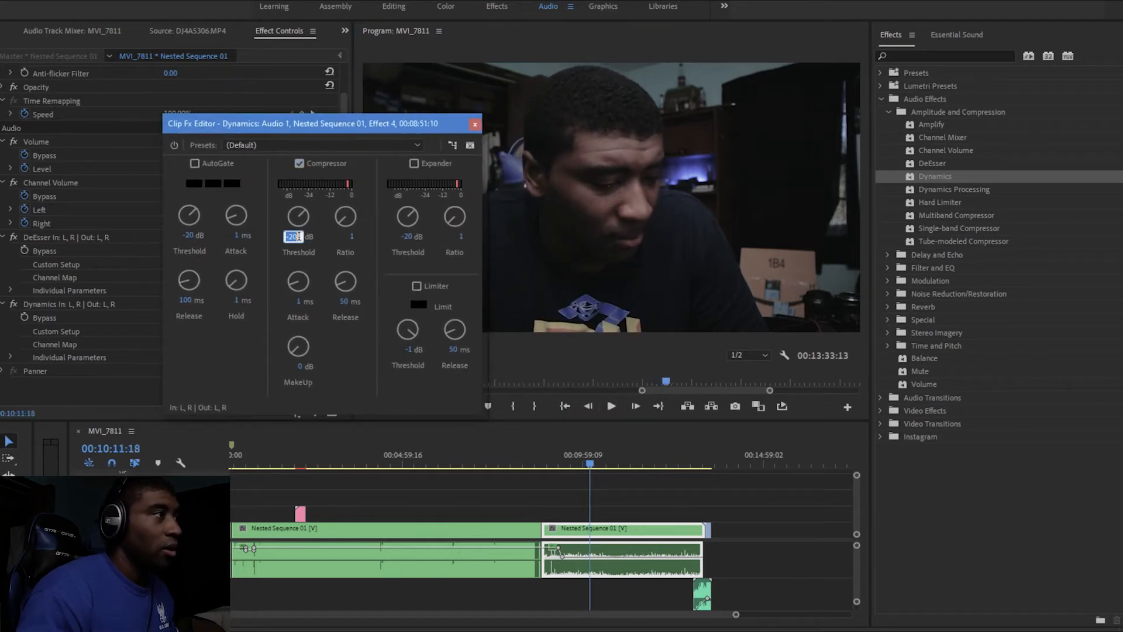
left_click(326, 267)
left_click_drag(297, 237, 349, 245)
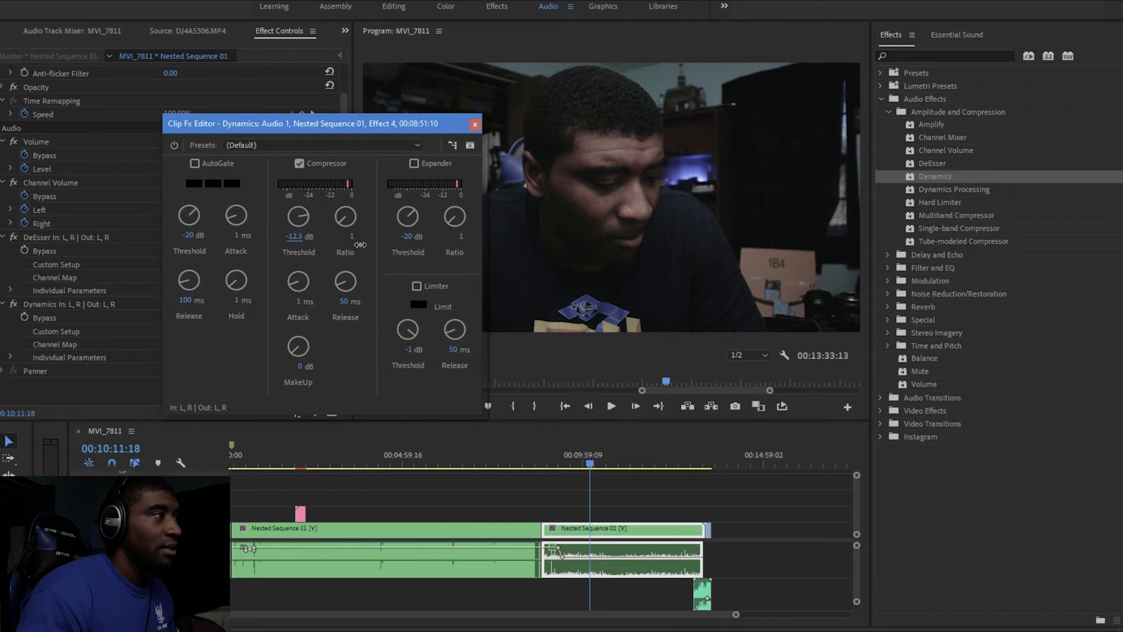
left_click_drag(364, 245, 352, 245)
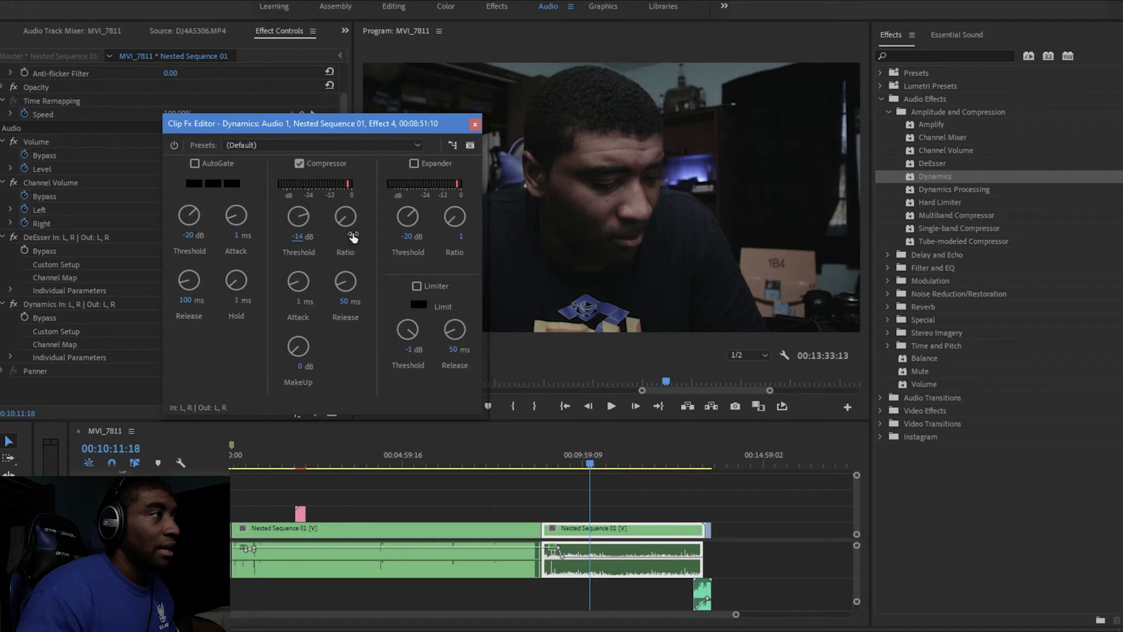
left_click_drag(351, 236, 370, 241)
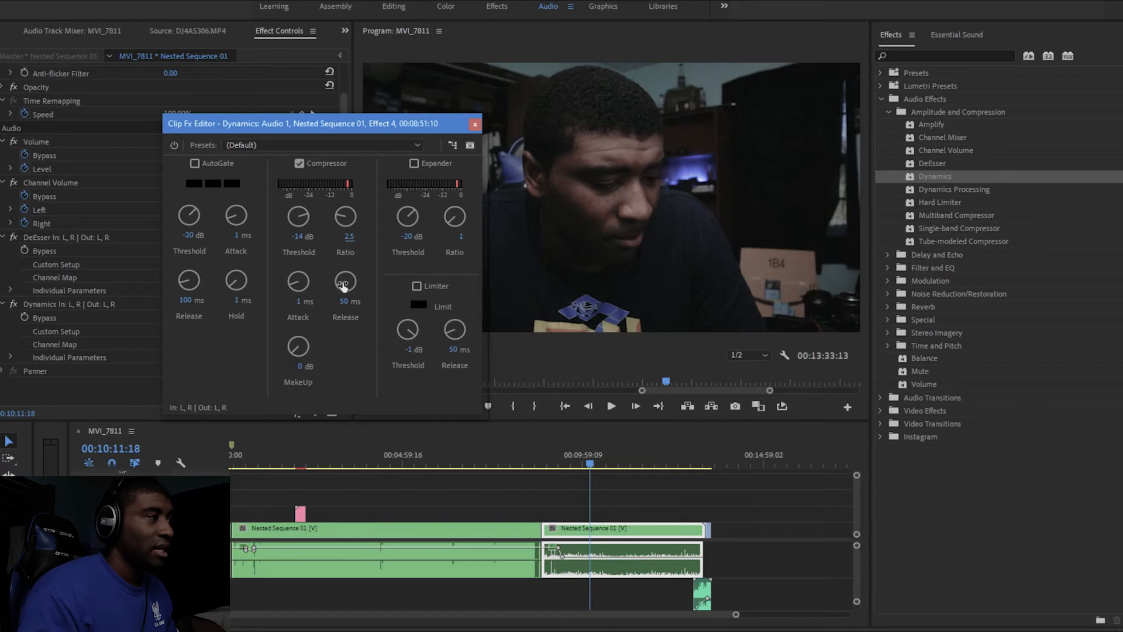
Try the AutoGate at thresholds such as -4.1, -24.8 and -1.6 dB during playback, and switch it off again.
left_click(229, 163)
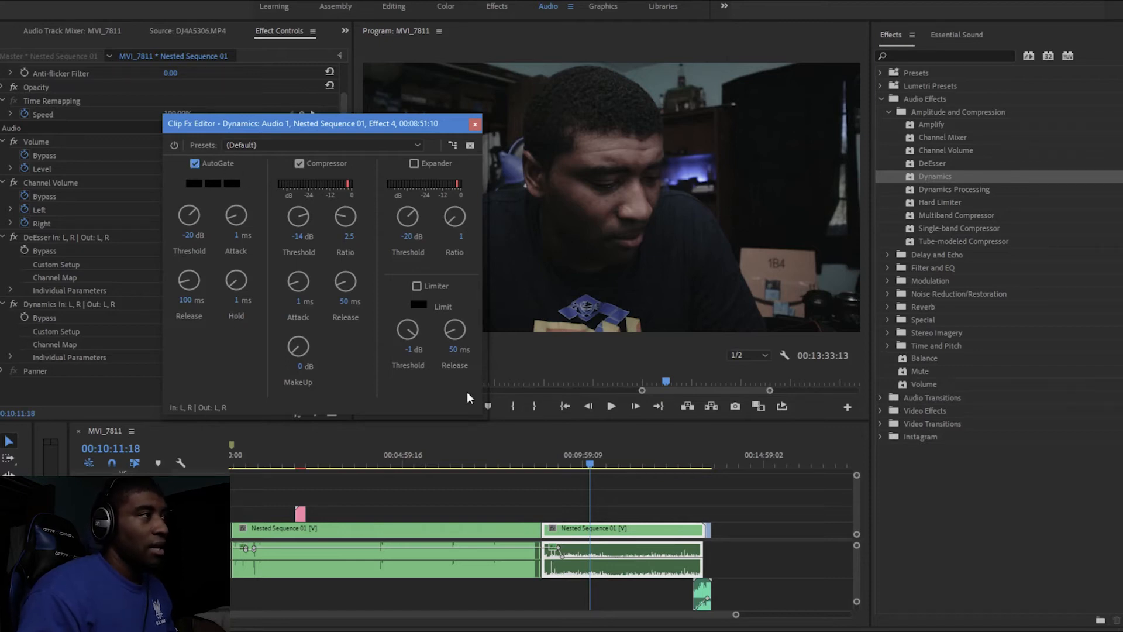
left_click(610, 408)
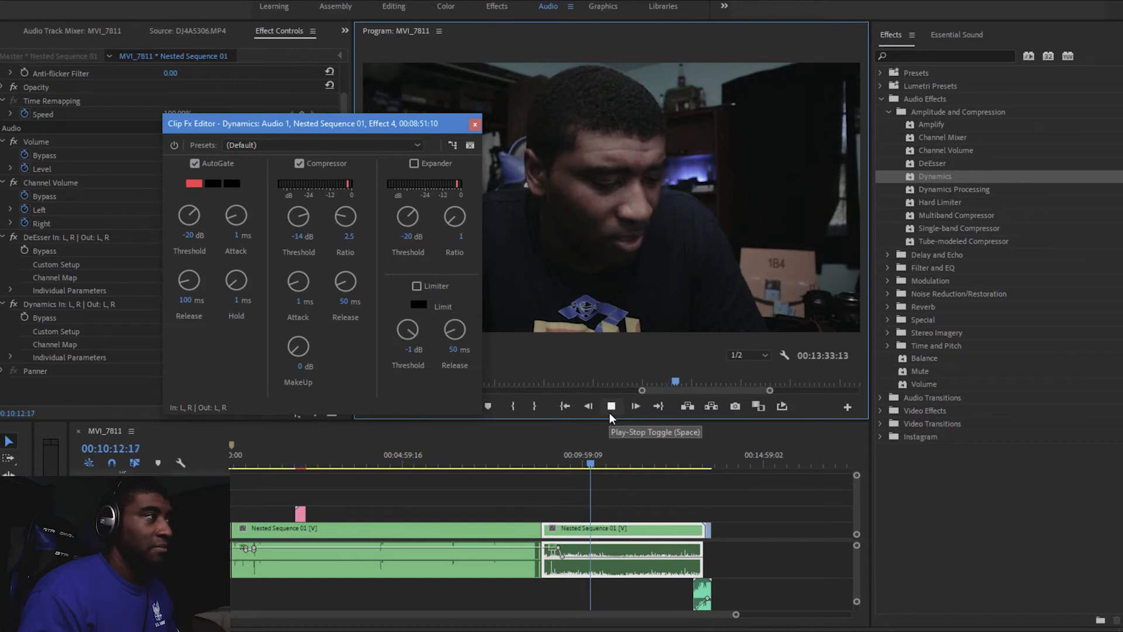
left_click_drag(199, 219, 202, 253)
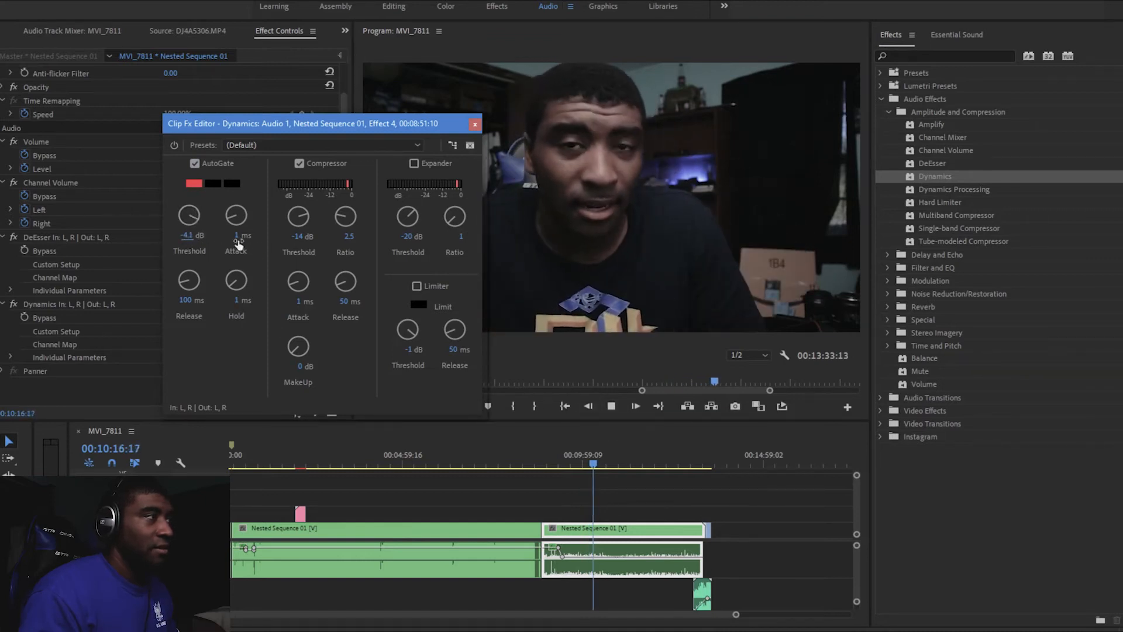
left_click_drag(187, 240, 227, 250)
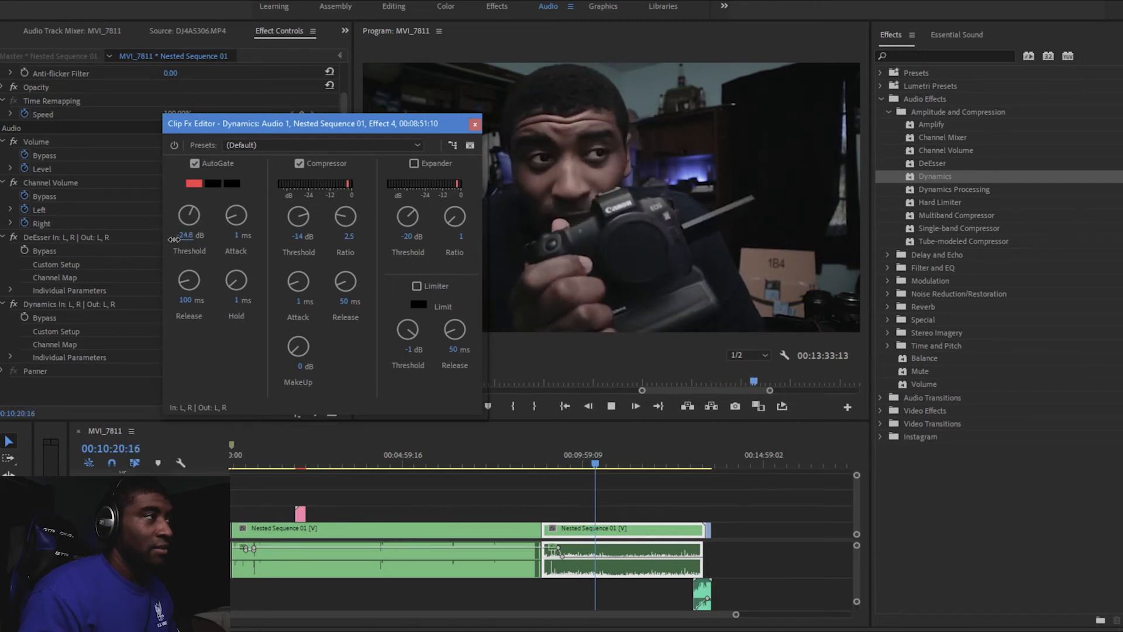
left_click_drag(194, 230, 185, 262)
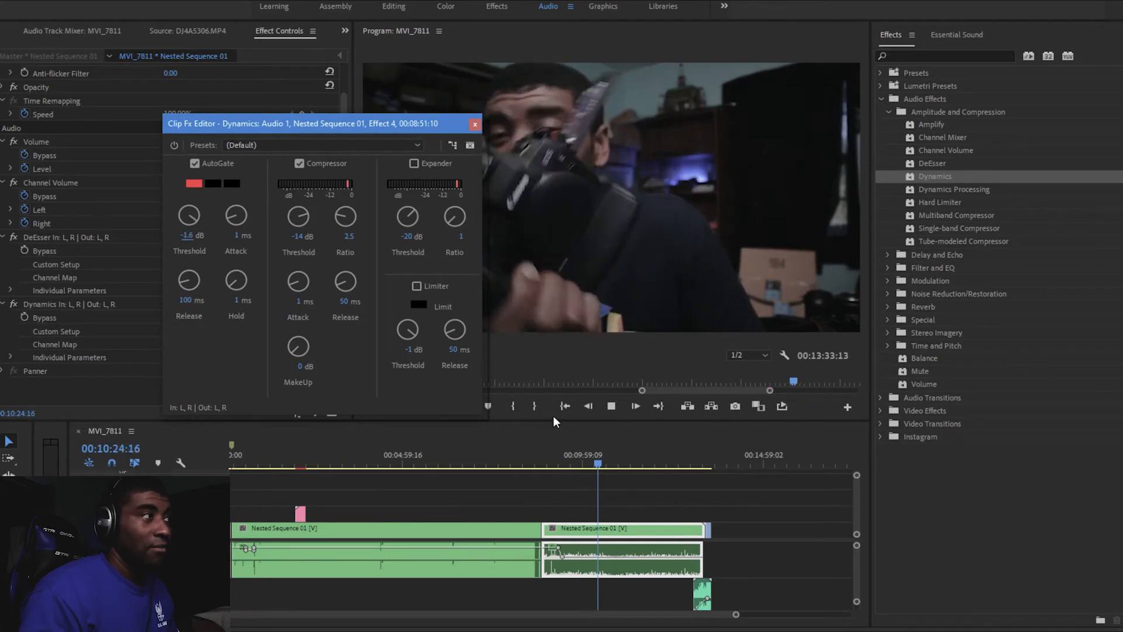
left_click(611, 406)
left_click(195, 164)
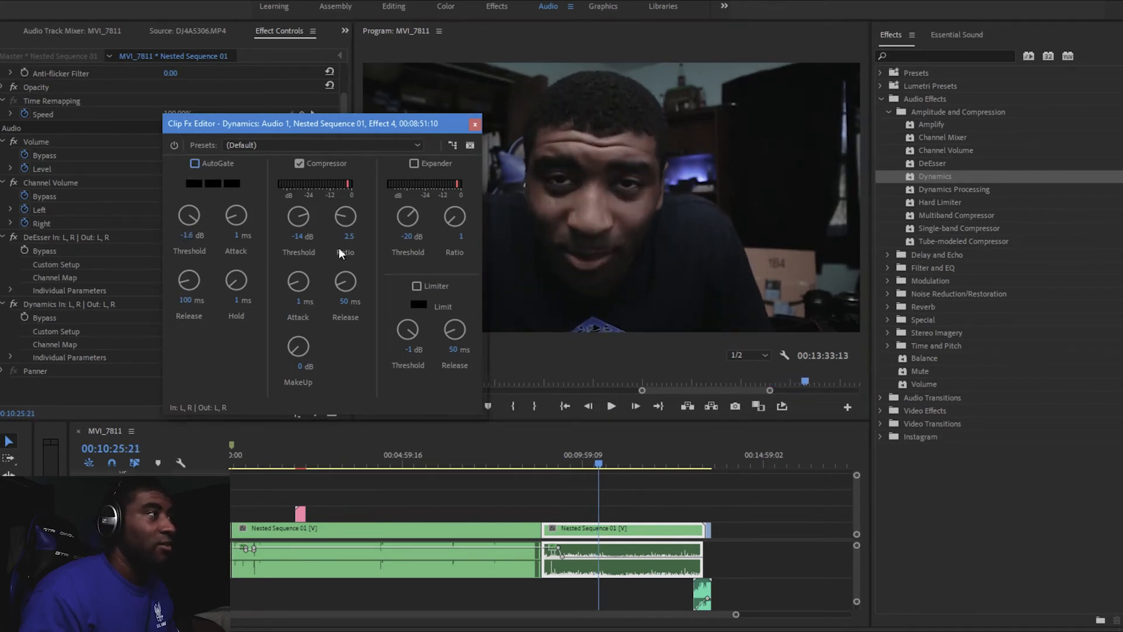
Close the Dynamics settings, apply the Parametric Equalizer from the Filter and EQ effects, and play back the clip to examine its frequency spectrum.
left_click(474, 125)
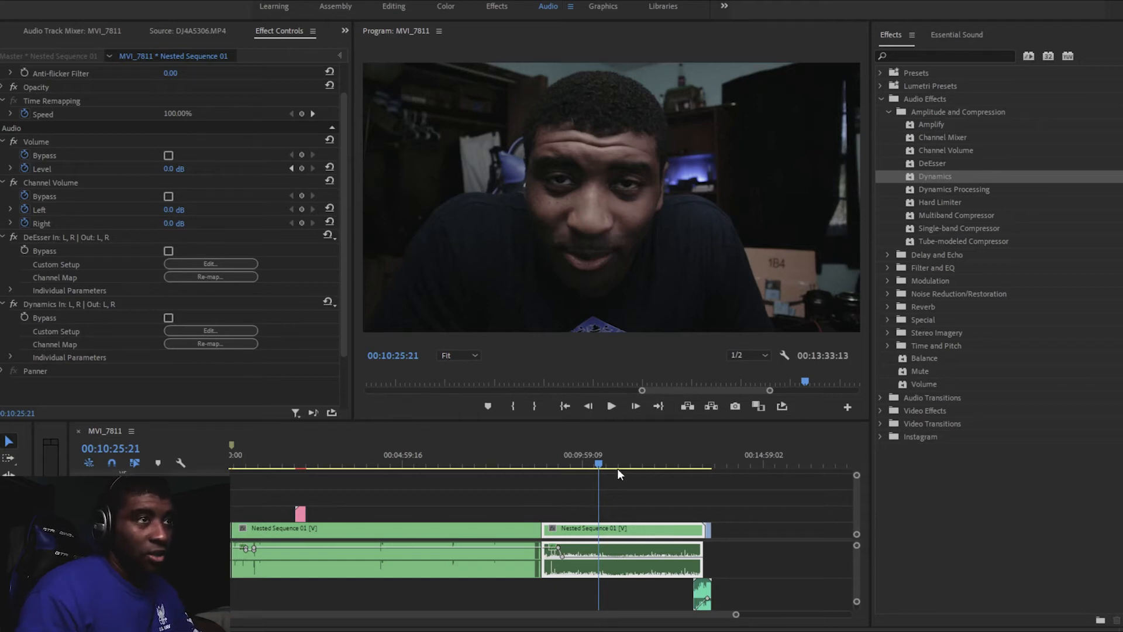
left_click(889, 110)
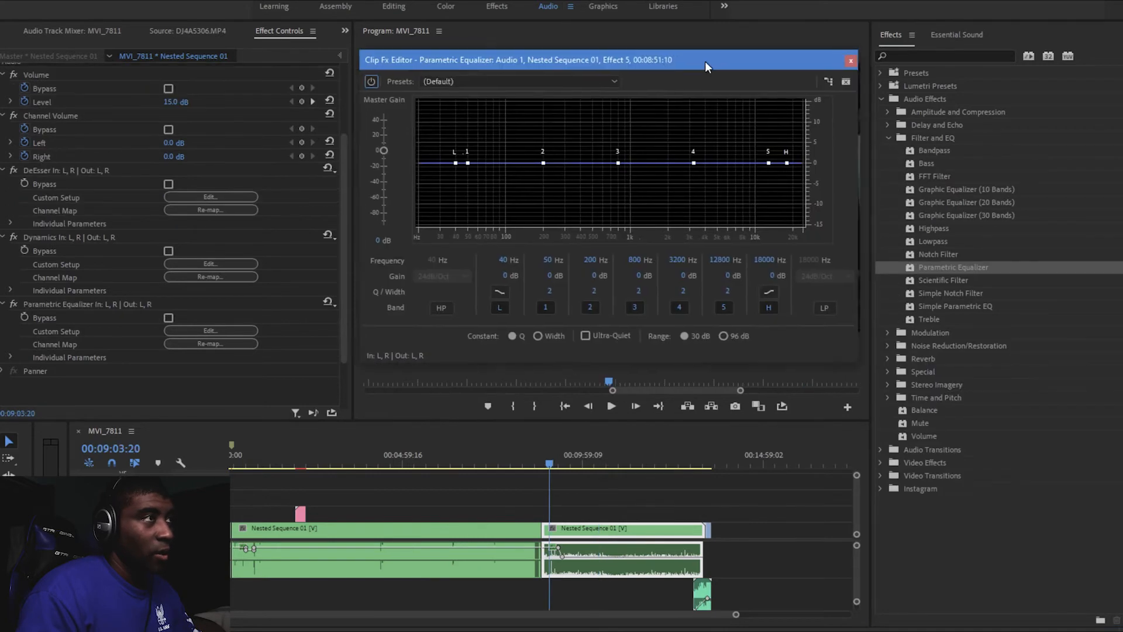
left_click_drag(704, 61, 701, 50)
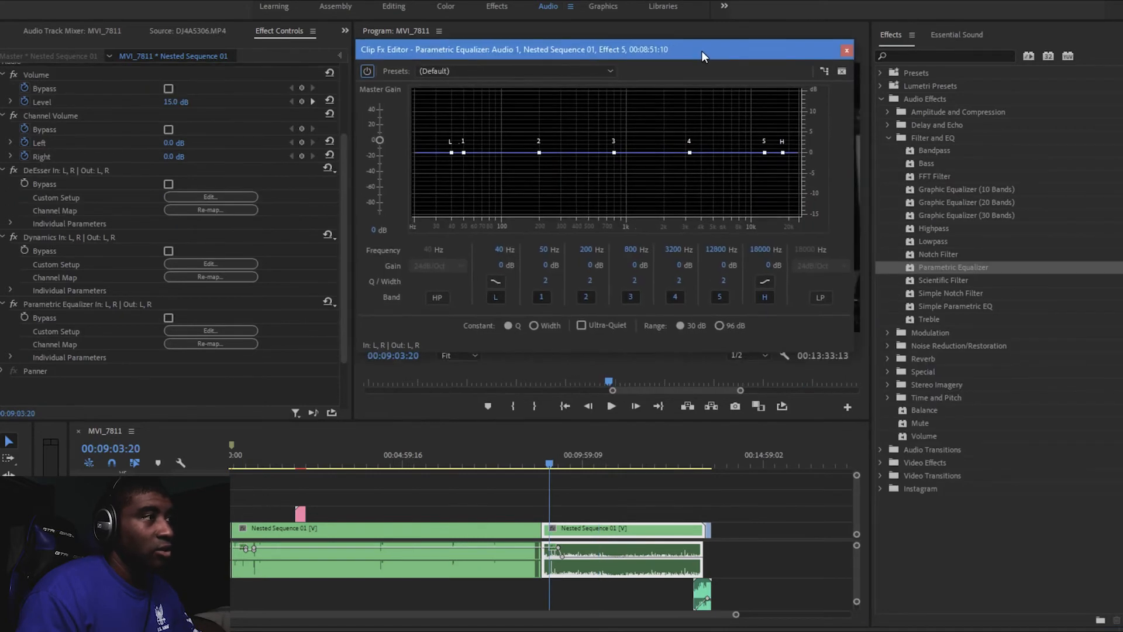
left_click(611, 408)
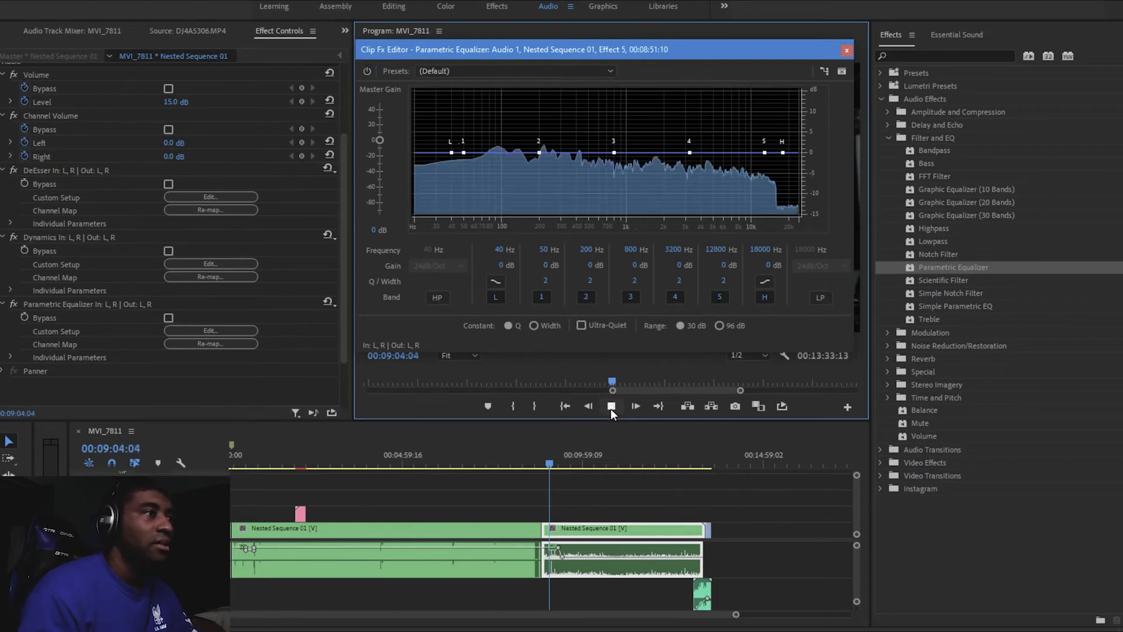
left_click_drag(648, 51, 647, 69)
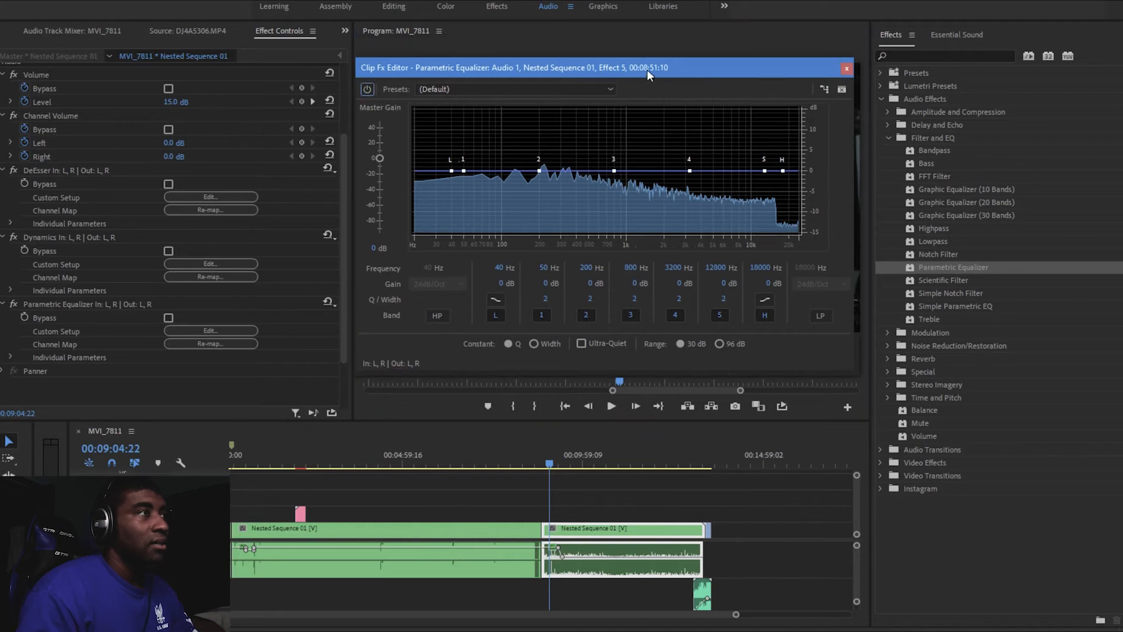
left_click(613, 411)
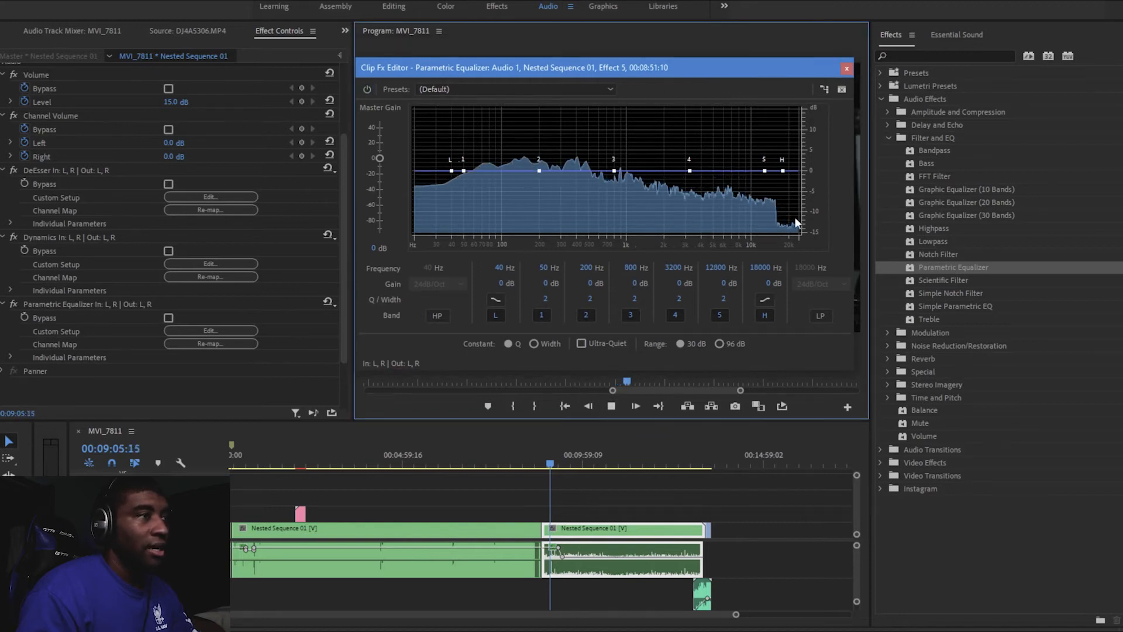
Cut the high shelf to -12.9 dB at 18483 Hz, the low shelf to -8.2 dB at 31 Hz and band 5 by 6.8 dB, and stop playback.
left_click_drag(783, 171, 785, 224)
left_click_drag(451, 171, 439, 204)
left_click_drag(765, 171, 765, 198)
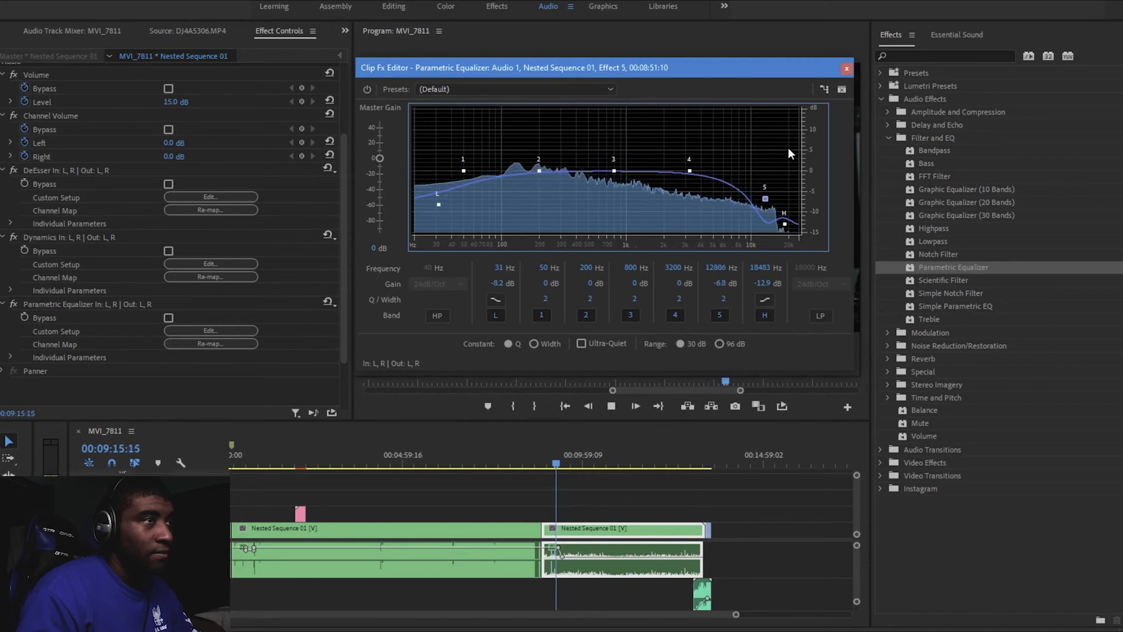
left_click_drag(668, 69, 649, 21)
left_click(613, 406)
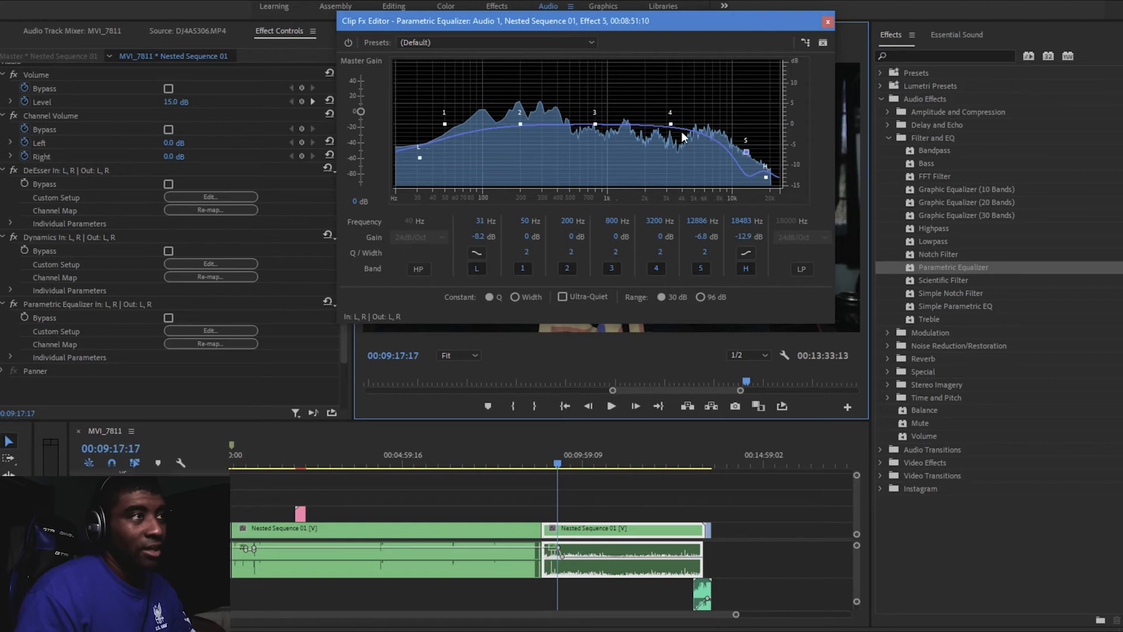
Try equalizer band 5 at 7835 Hz and -6.2 dB, and compare the 96 dB range with the 30 dB range.
mouse_move(745, 153)
left_click_drag(746, 154, 721, 150)
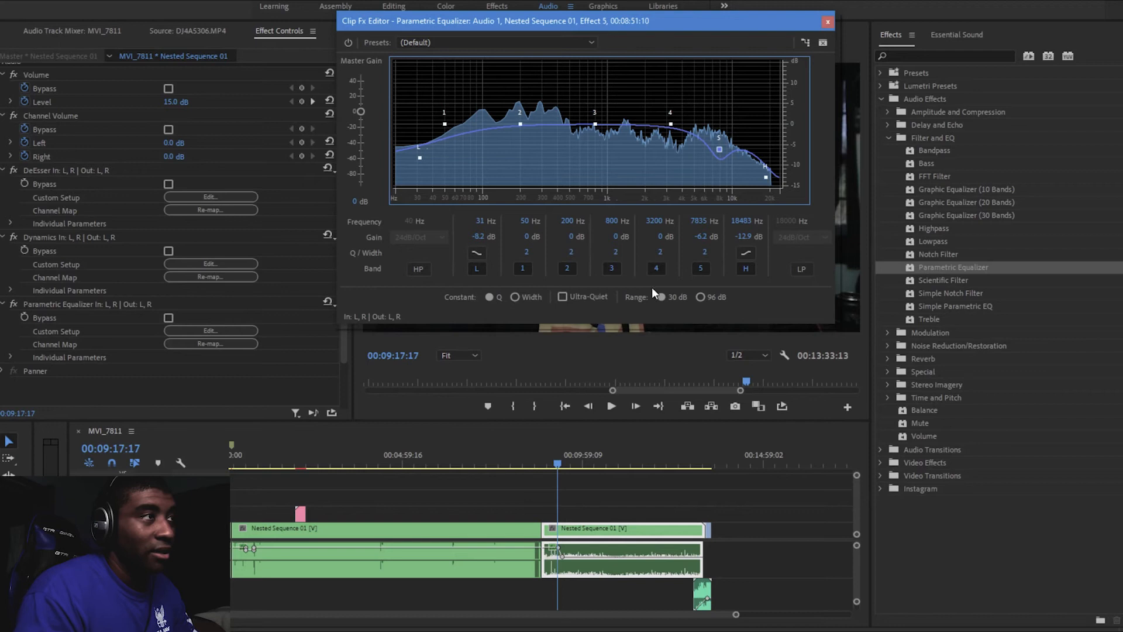
left_click(703, 297)
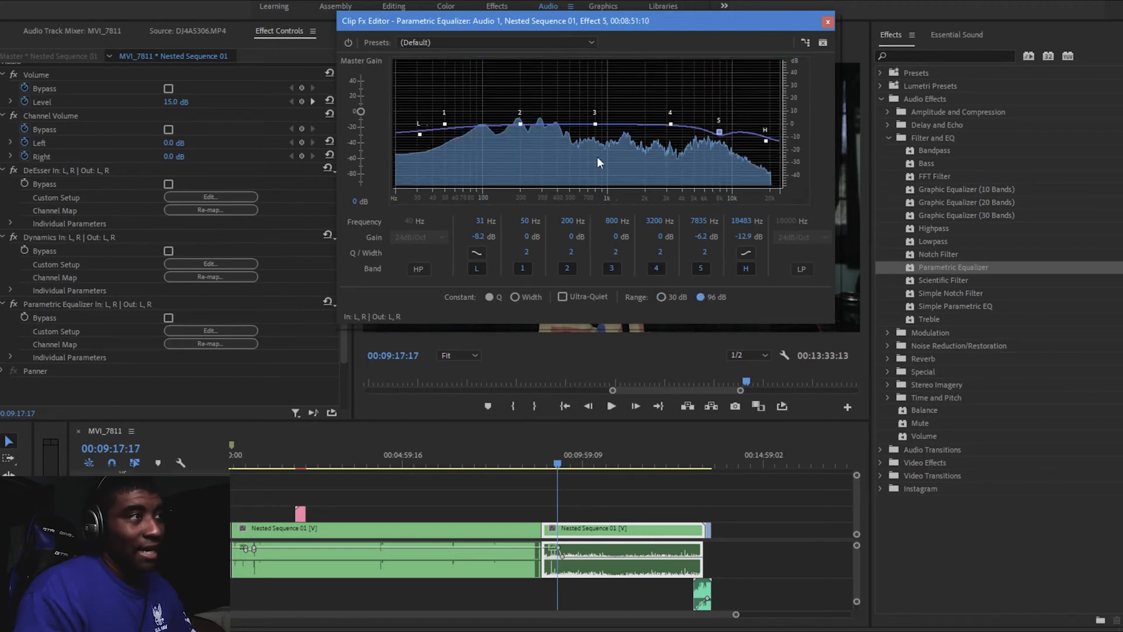
left_click(662, 297)
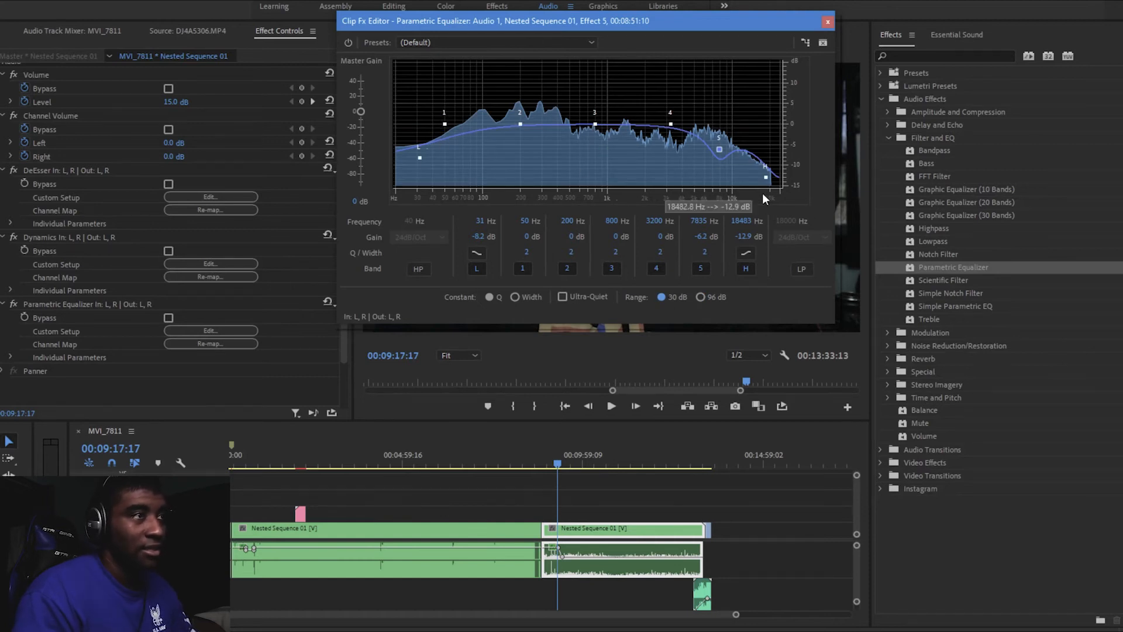
During playback, raise equalizer band 5 to 9.8 dB at 9801 Hz and cut the high shelf to -15 dB at 12886 Hz.
left_click(613, 410)
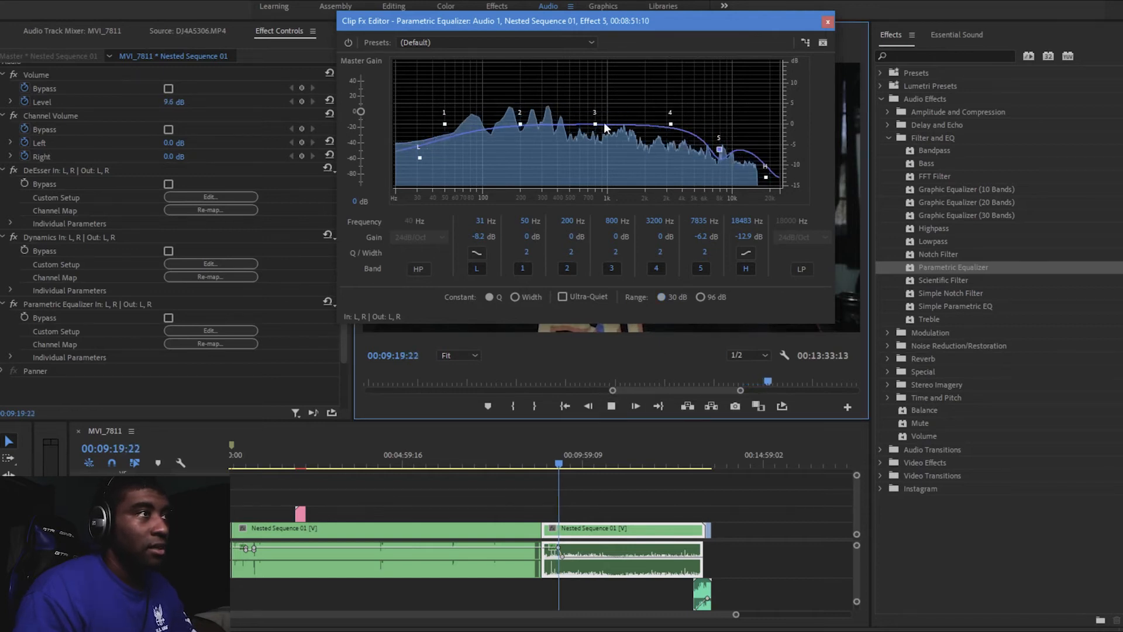
left_click_drag(721, 152, 732, 85)
left_click_drag(765, 176, 746, 193)
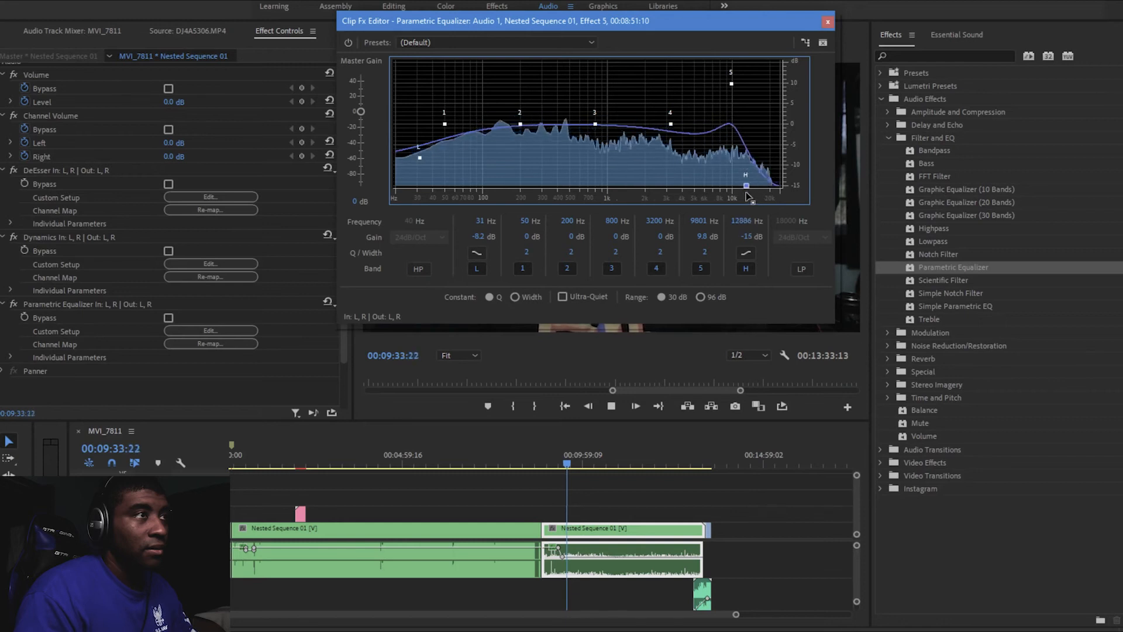
Enable the low-pass at 10173 Hz and the high-pass at 40 Hz, both at 24dB/Oct, stop playback and close the equalizer.
left_click(795, 270)
left_click_drag(765, 125, 741, 124)
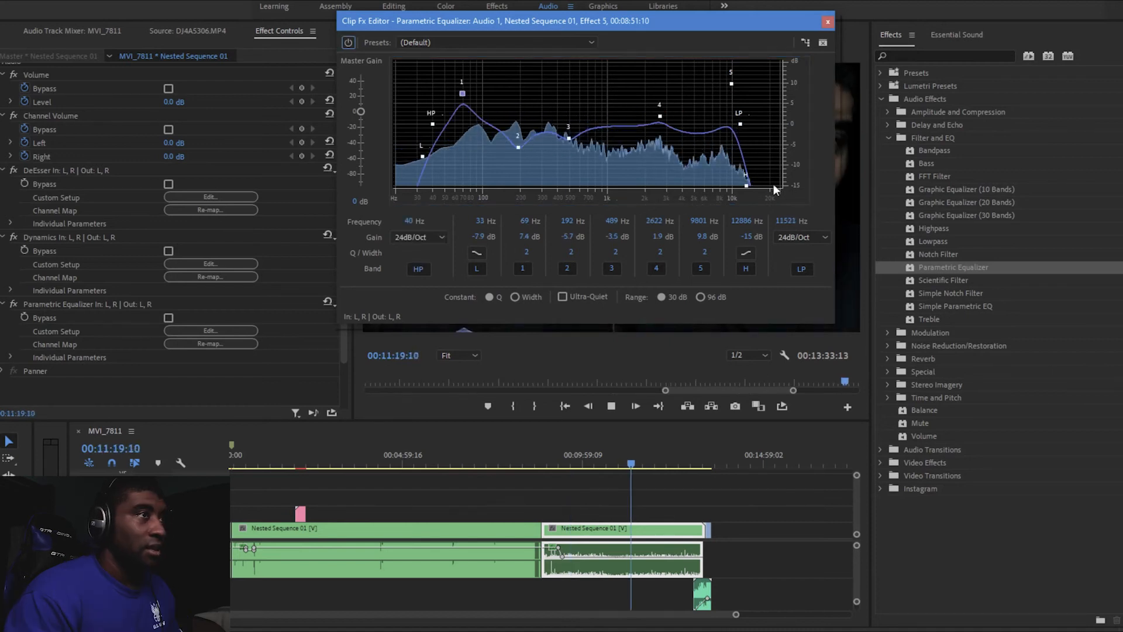
left_click_drag(741, 124, 734, 124)
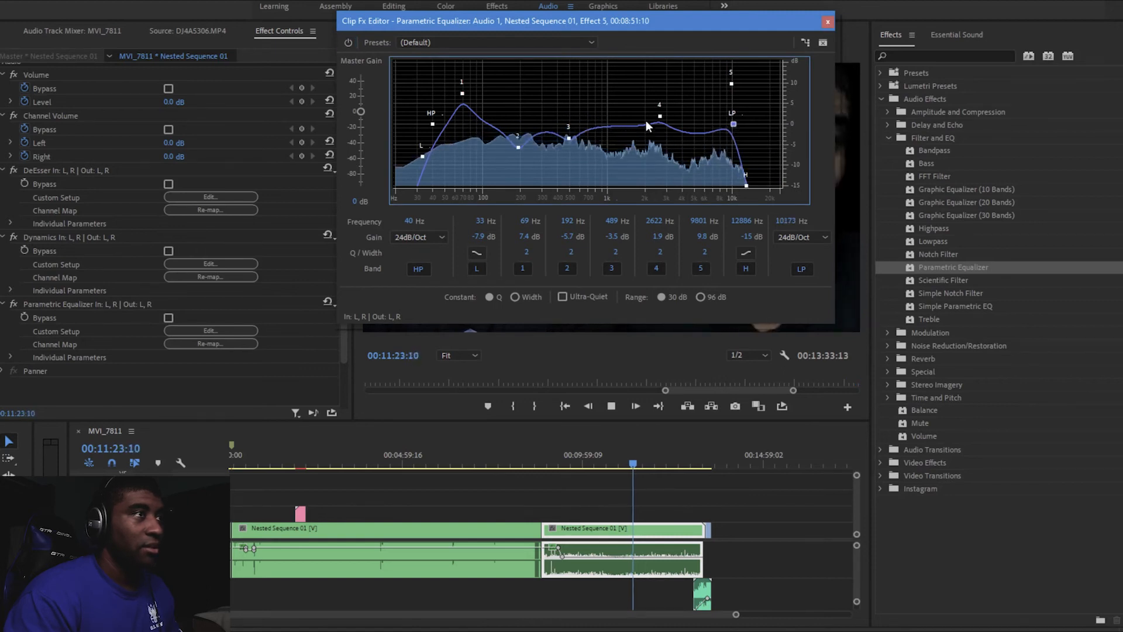
left_click_drag(433, 125, 433, 126)
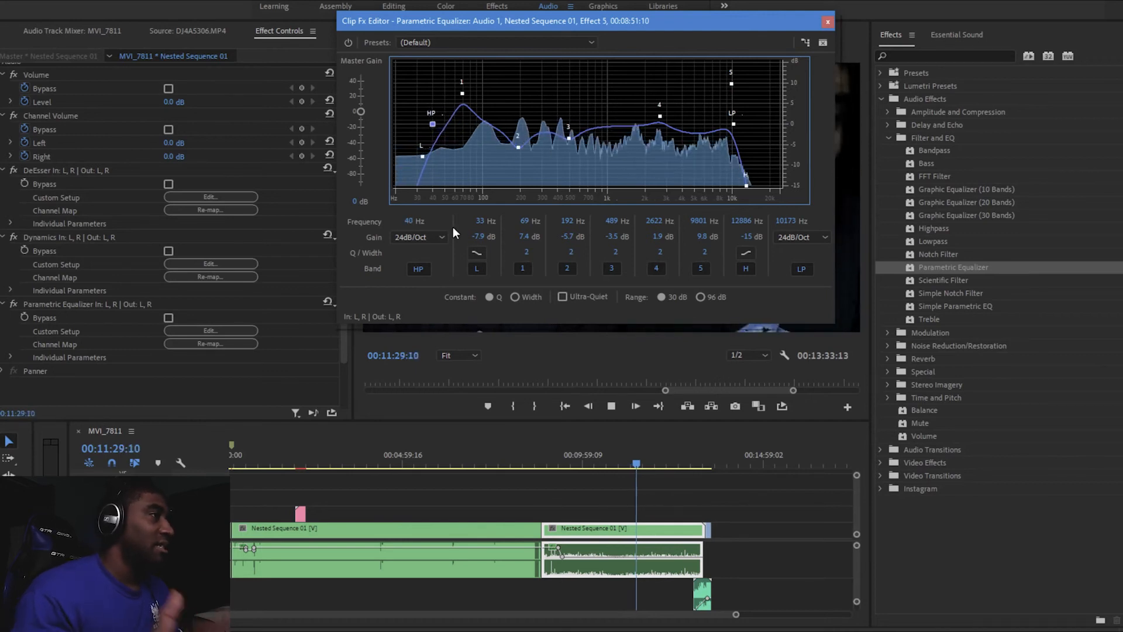
left_click(611, 407)
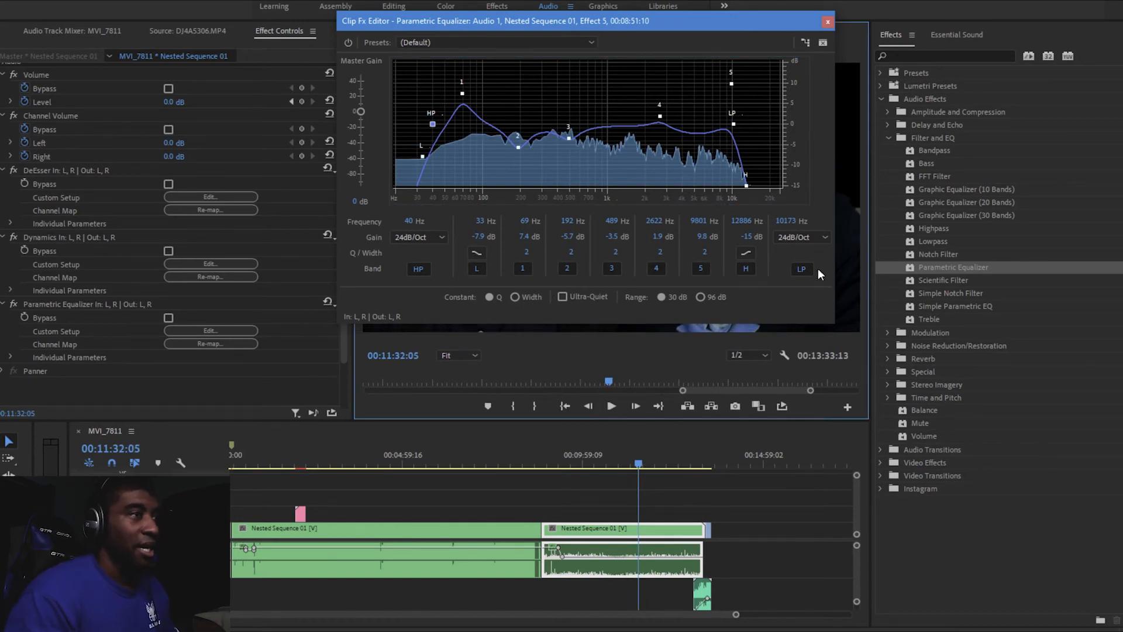
left_click(828, 21)
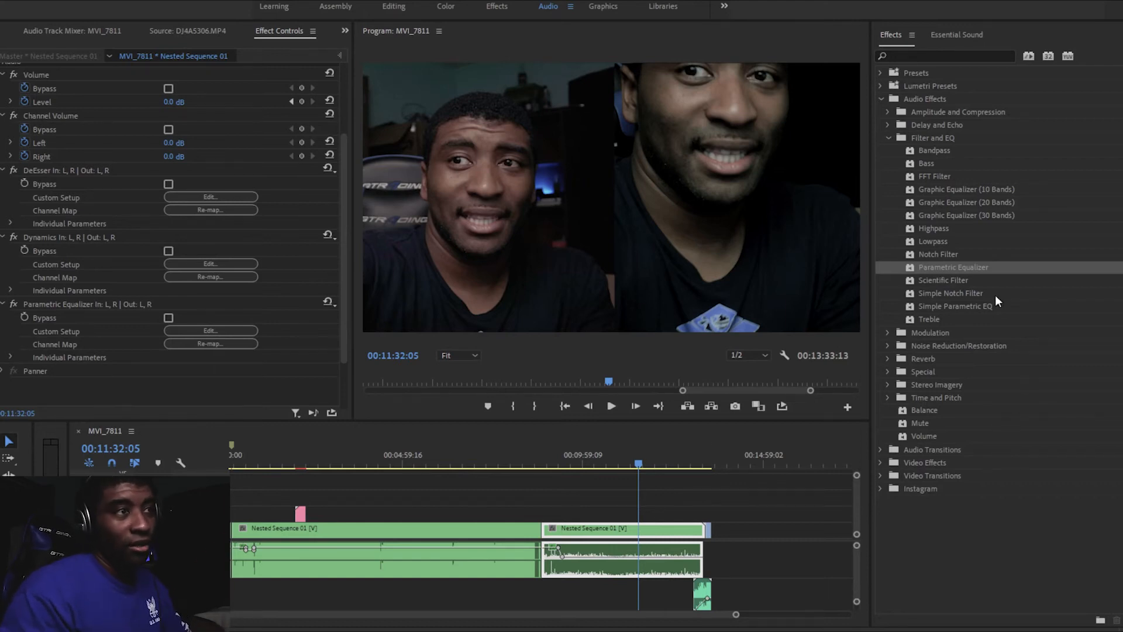
Apply the DeNoise effect from Noise Reduction/Restoration to the selected nested clip and open its custom setup.
left_click(888, 138)
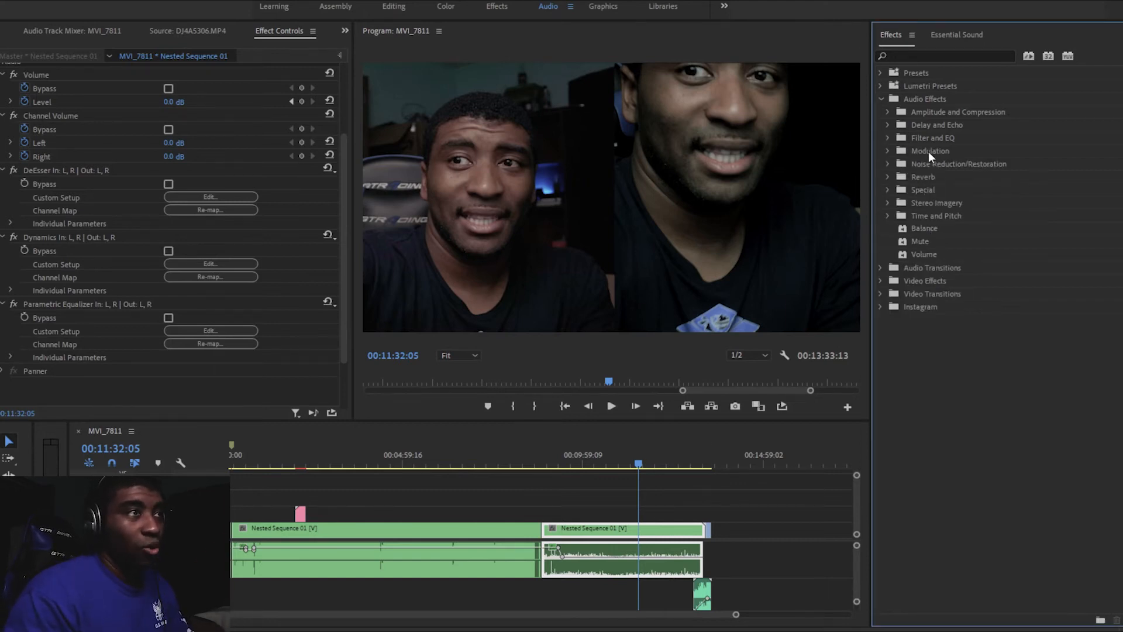
left_click(888, 165)
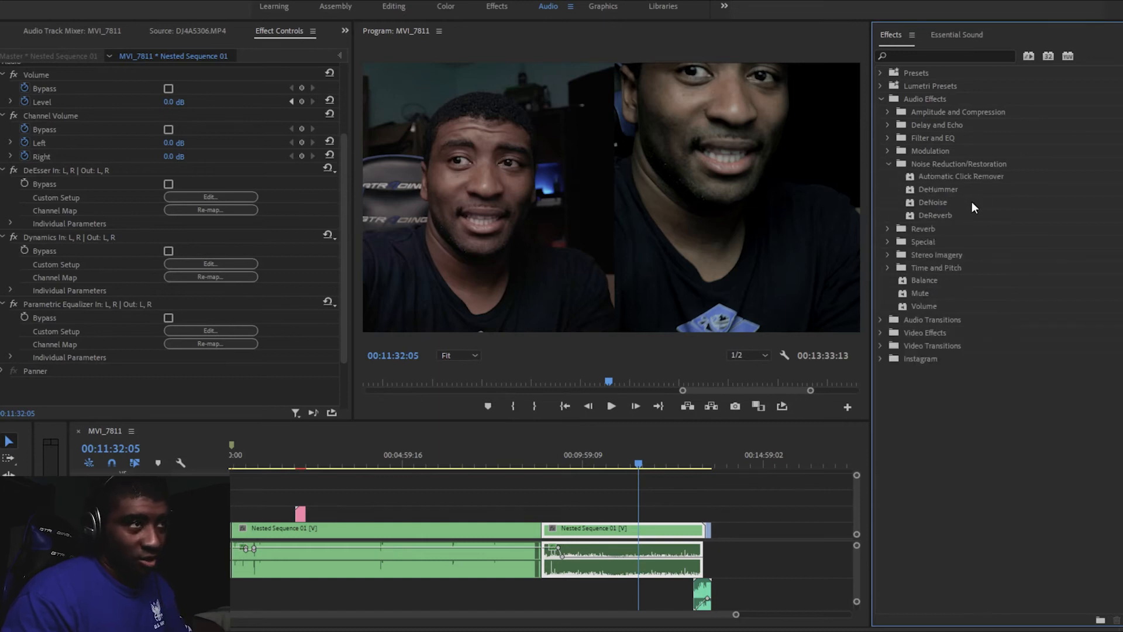
double_click(941, 201)
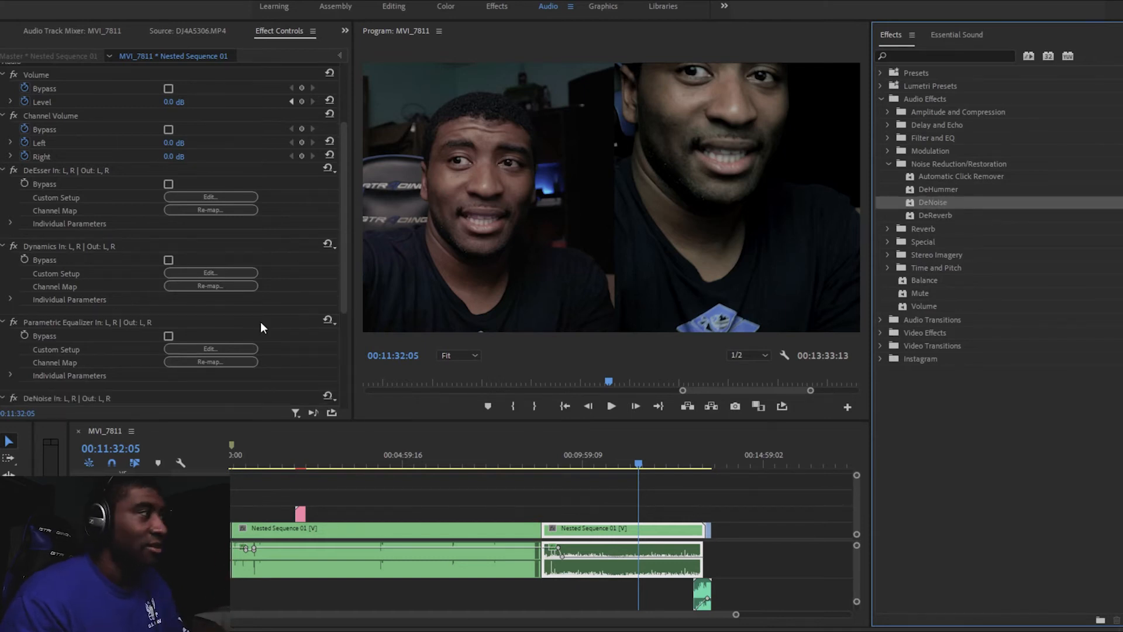
scroll(273, 322, "down", 3)
left_click(214, 321)
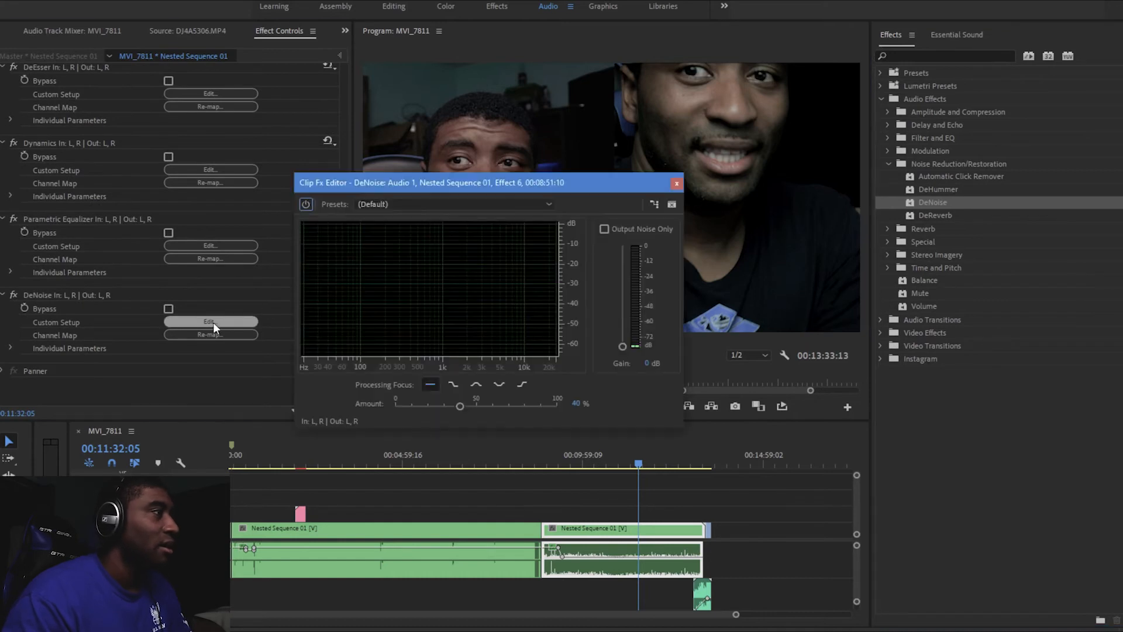
left_click_drag(553, 182, 390, 74)
Choose the Light Noise Reduction preset during playback, try a lower amount, return it to 20% and stop playback.
left_click(610, 408)
left_click(437, 91)
left_click(373, 132)
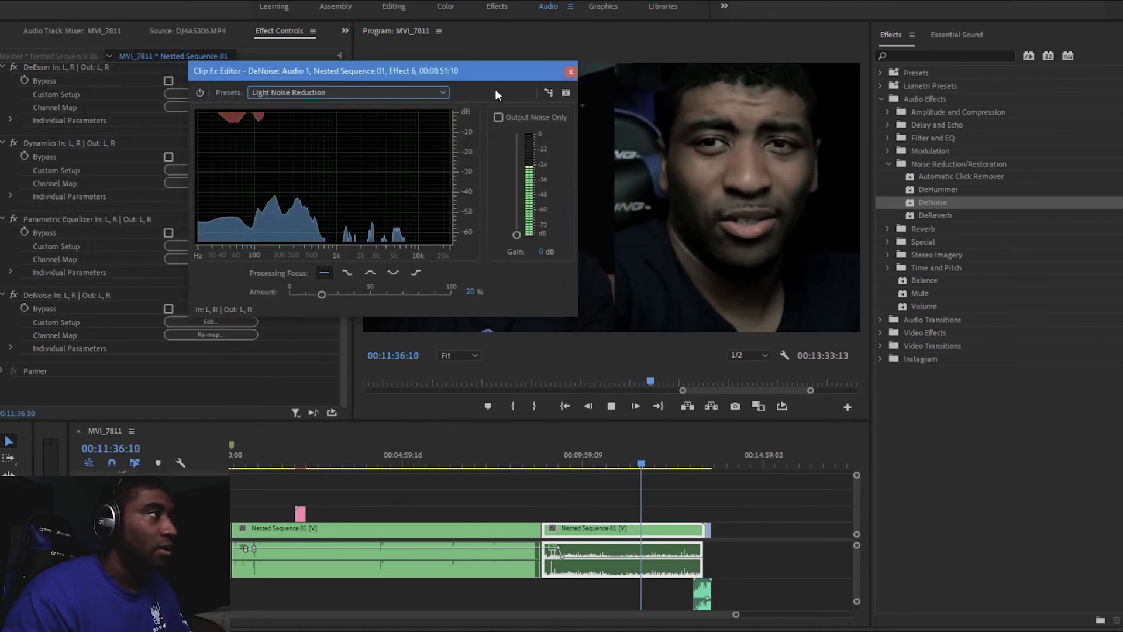
left_click_drag(325, 293, 308, 295)
left_click_drag(312, 295, 322, 296)
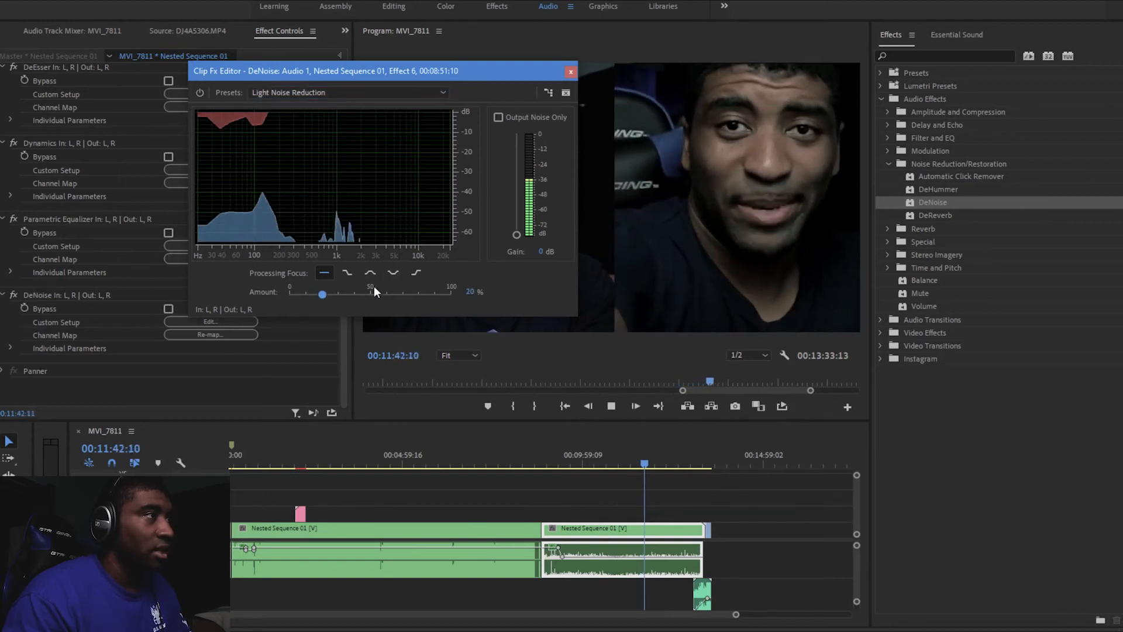
left_click(611, 408)
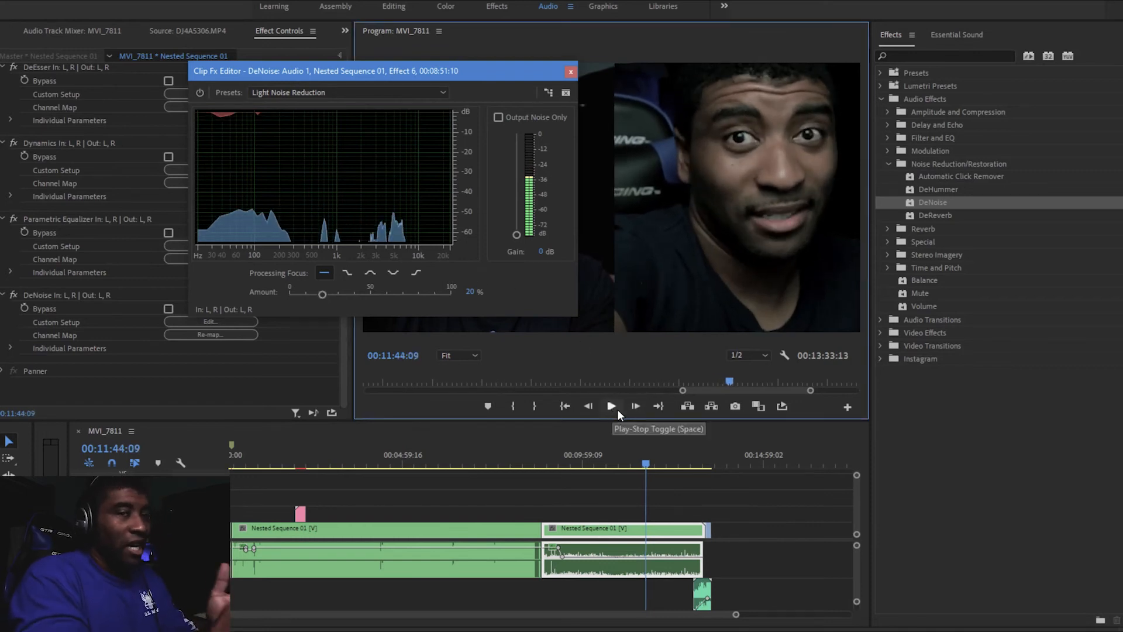
Compare the DeNoise processing focus options during playback, leave the focus on higher frequencies and stop playback.
left_click(347, 274)
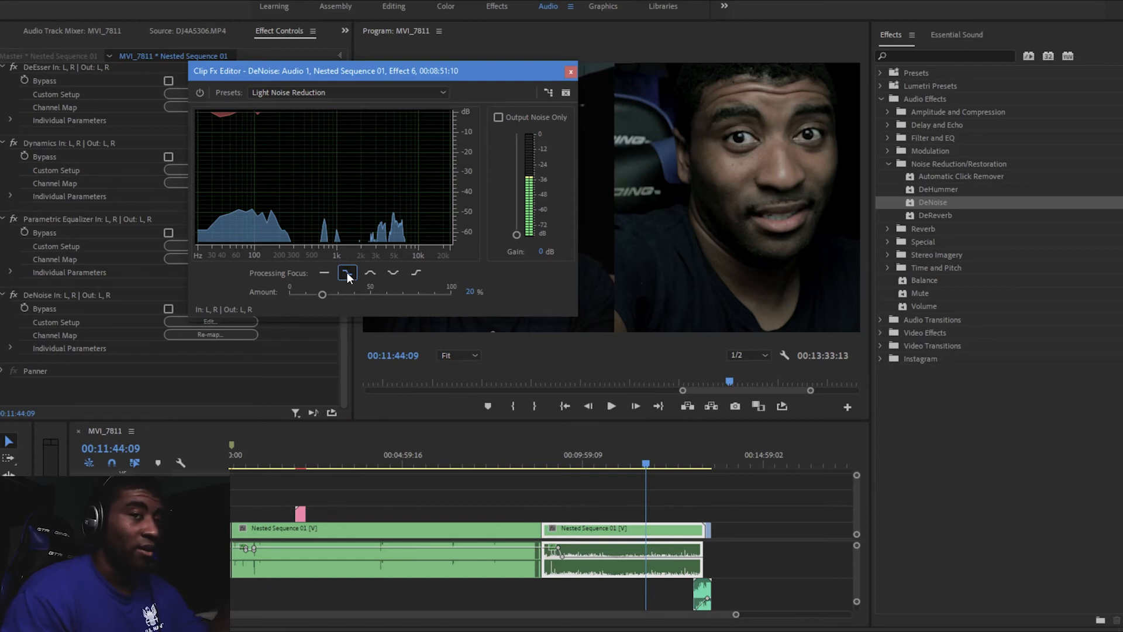
left_click(371, 274)
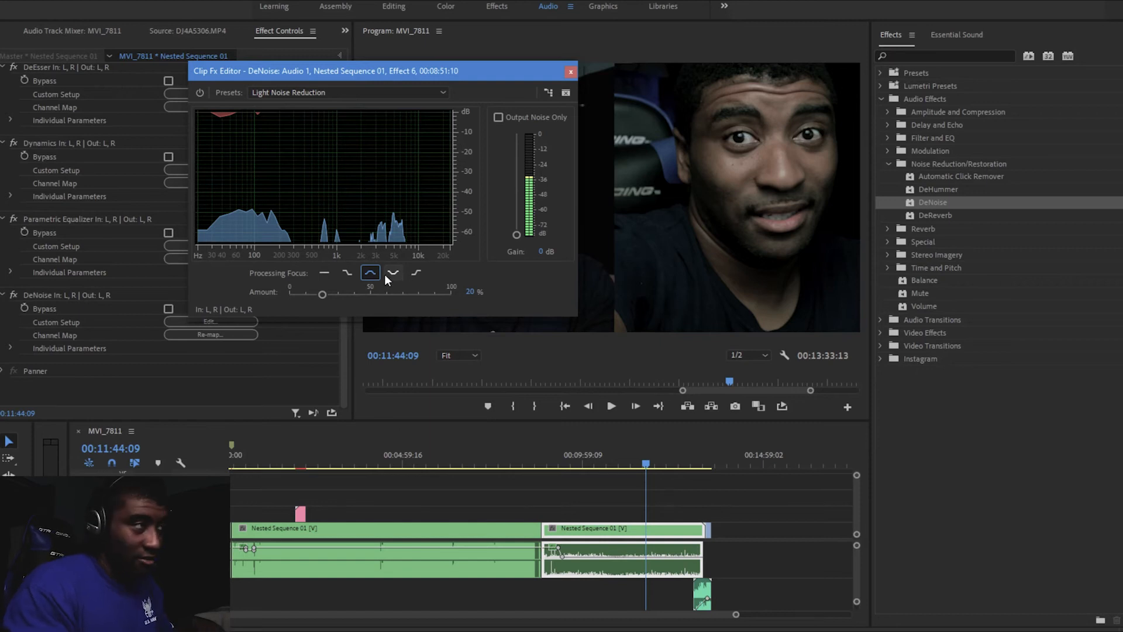
left_click(610, 406)
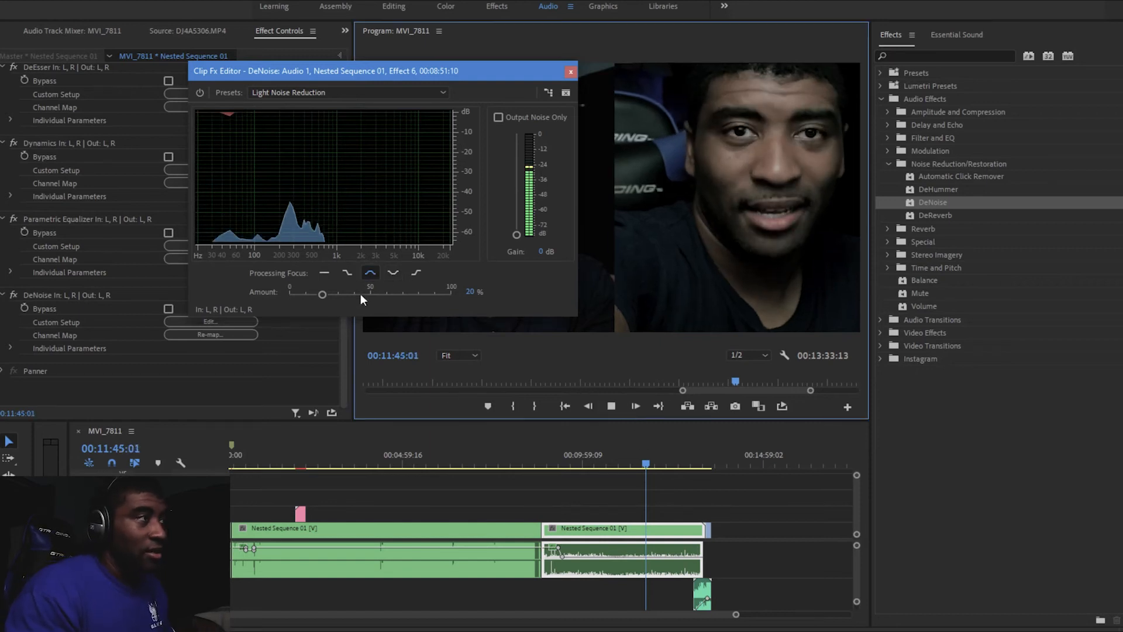
left_click(387, 277)
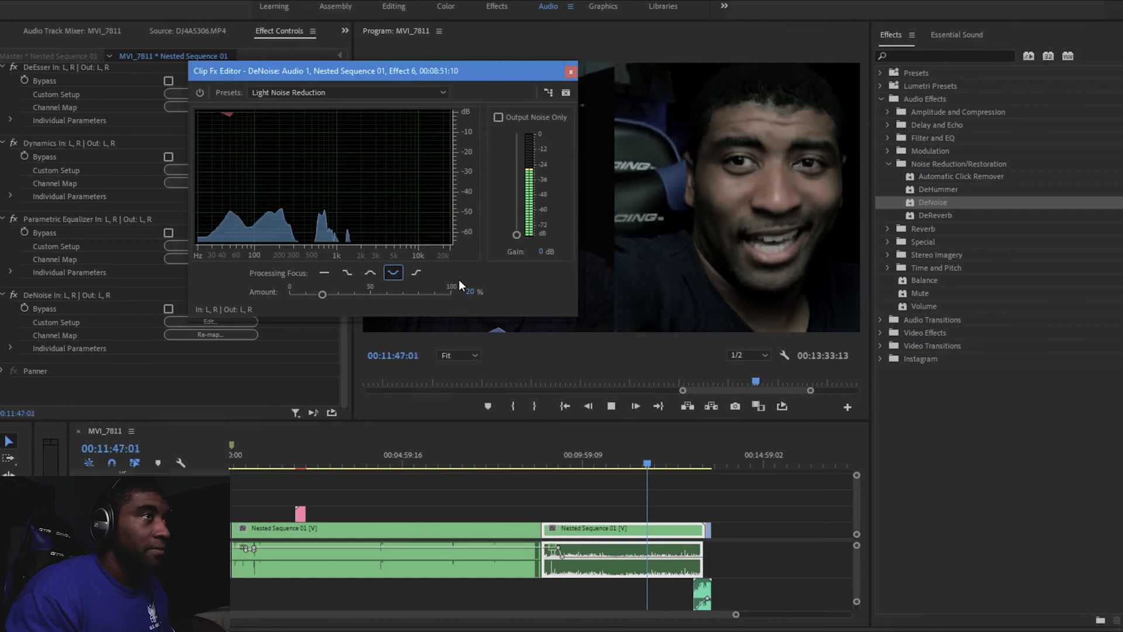
left_click(415, 273)
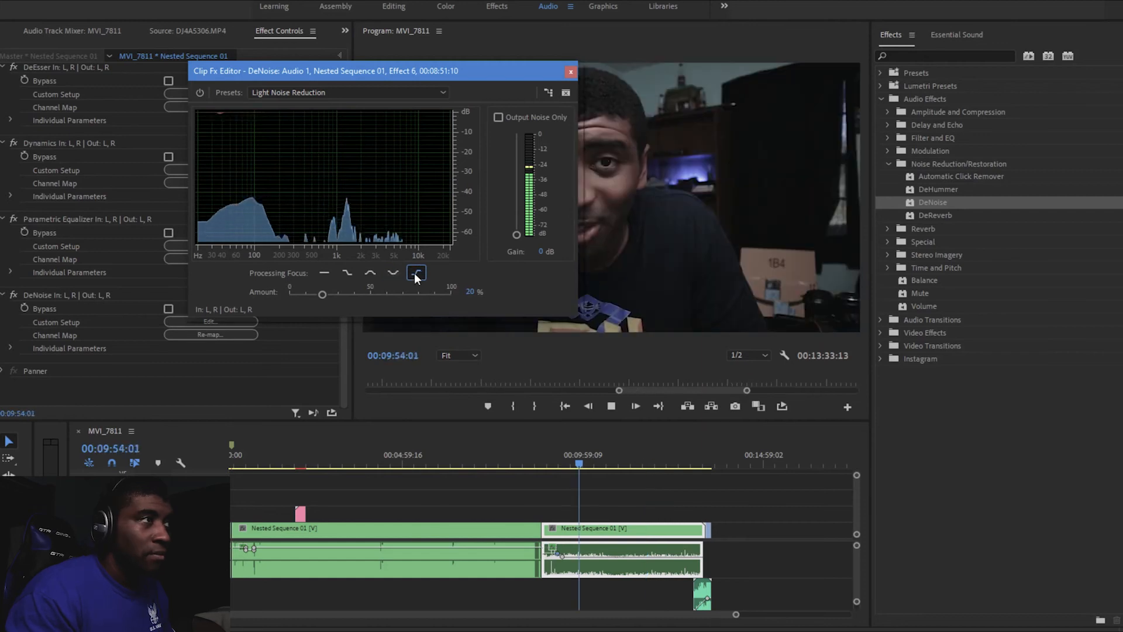
left_click(611, 406)
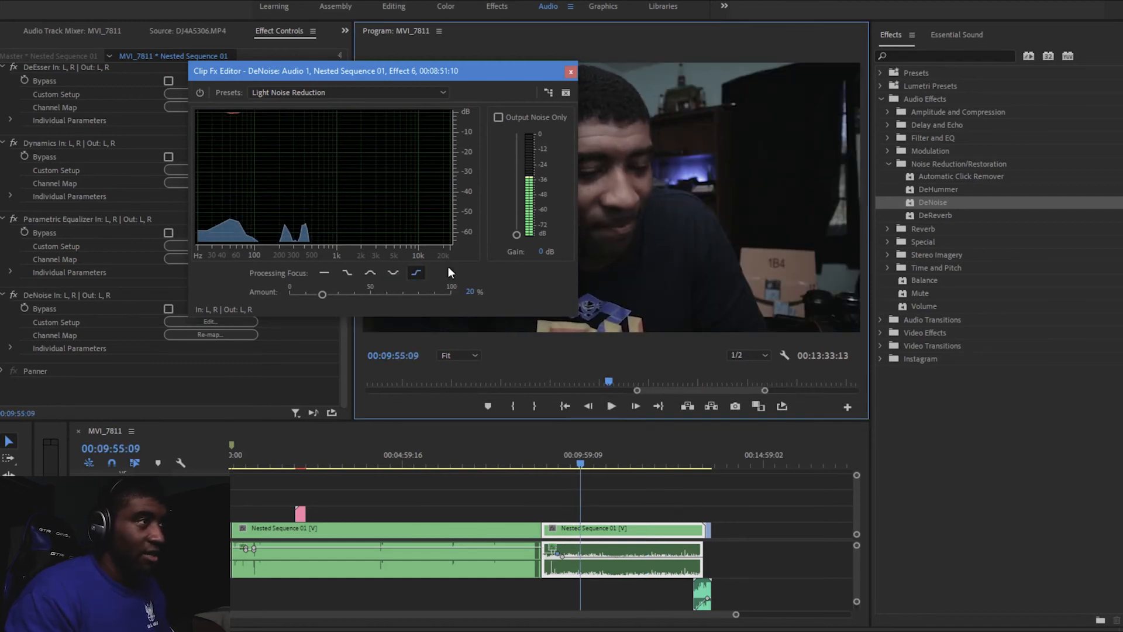
Audition DeNoise with Output Noise Only, switch that option off, set the amount to 22%, and close the settings and stop playback.
left_click(498, 118)
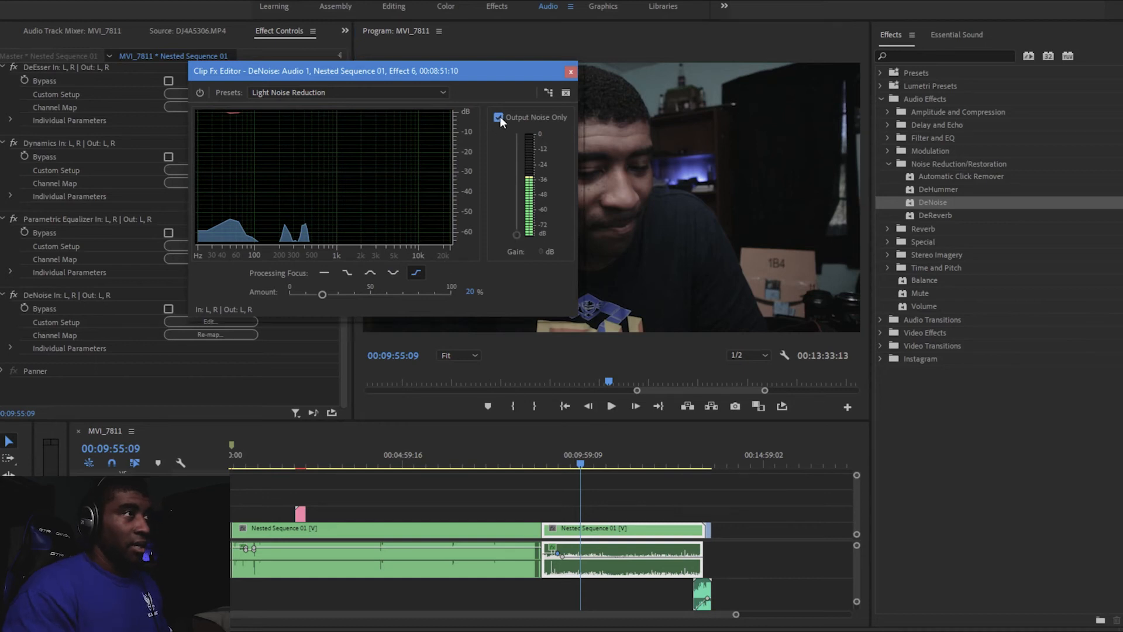
left_click(603, 405)
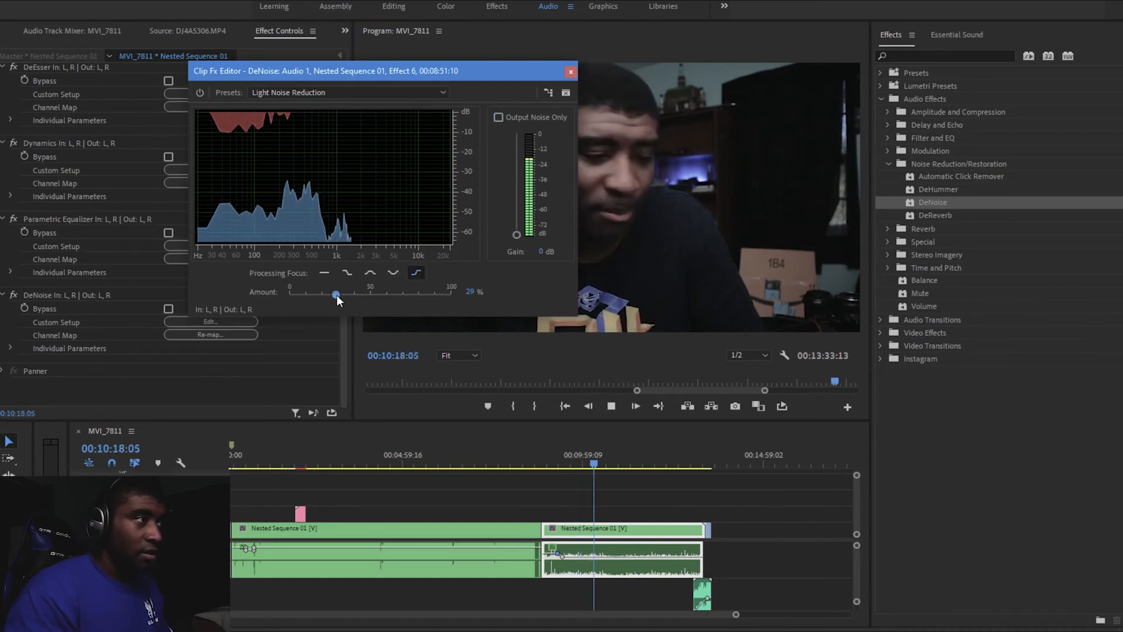
left_click_drag(325, 295, 325, 296)
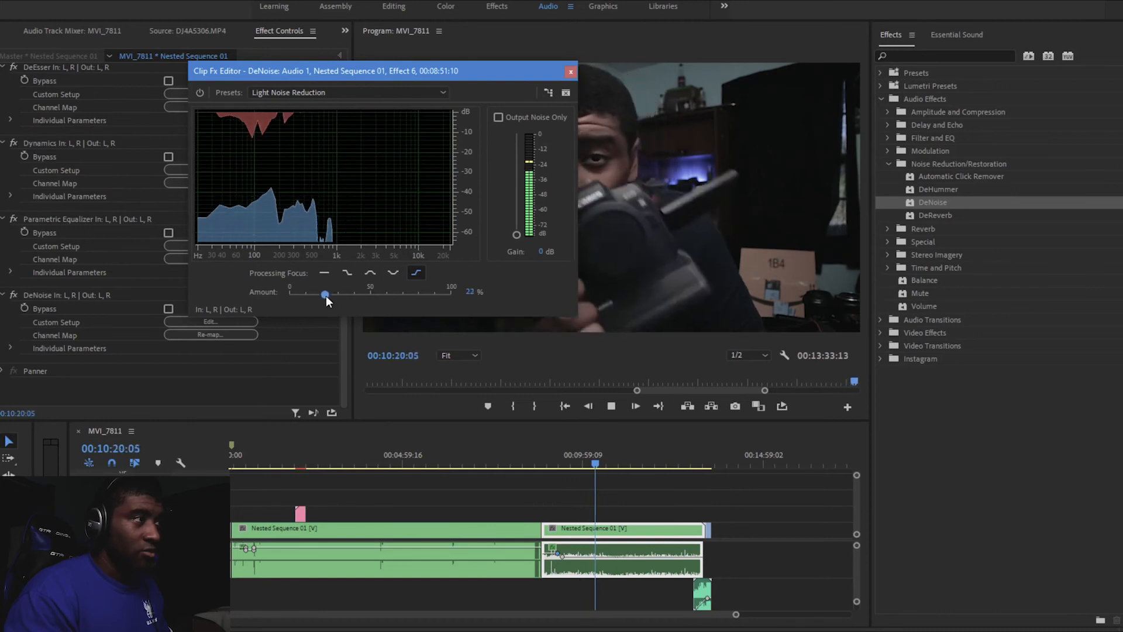
left_click(571, 76)
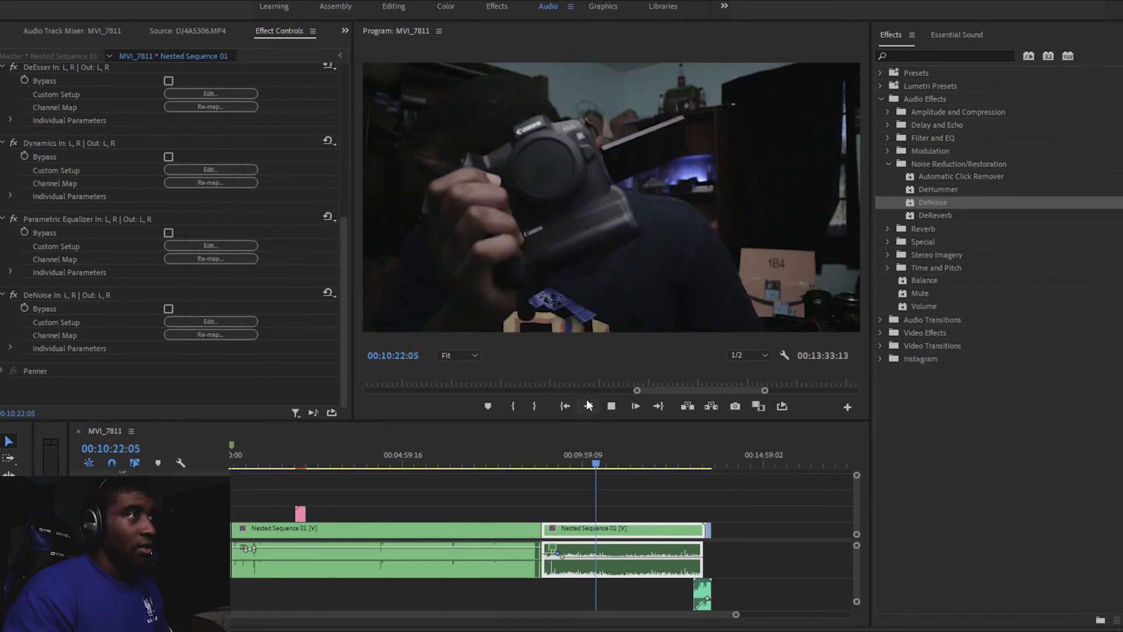
left_click(608, 412)
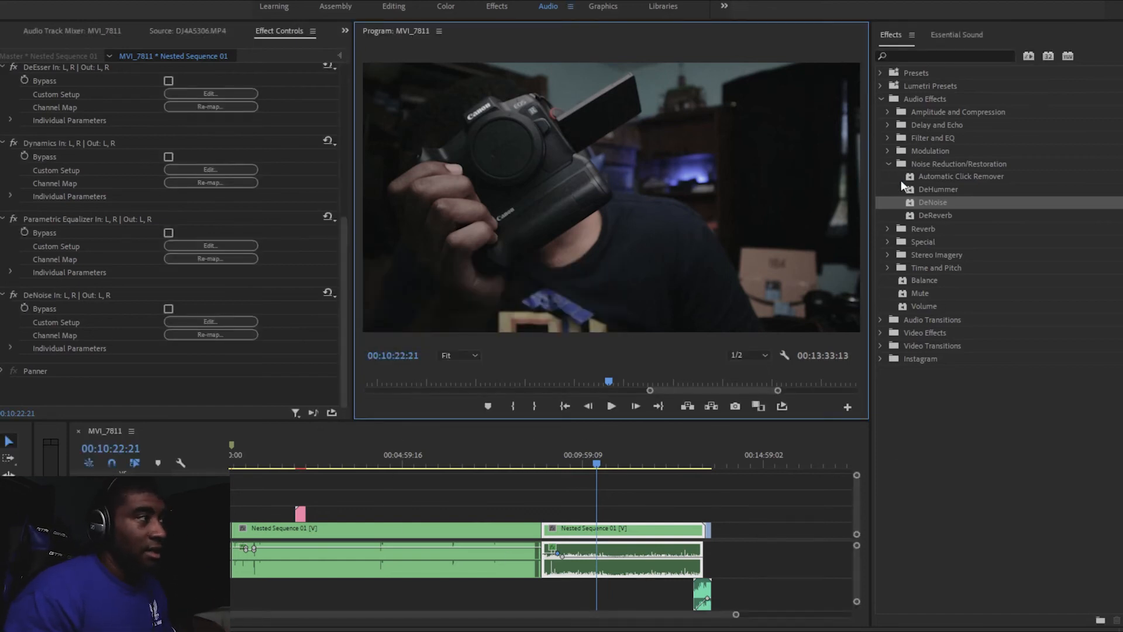
Apply the DeHummer effect to the nested clip and open its custom setup and preset choices.
left_click_drag(936, 188, 242, 345)
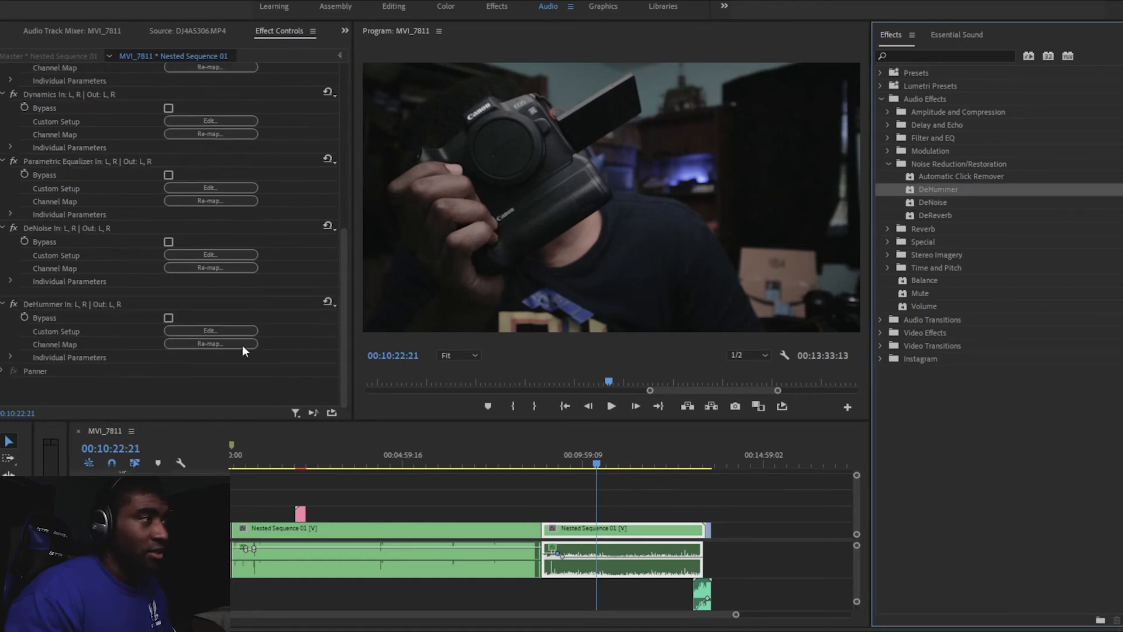
left_click(222, 328)
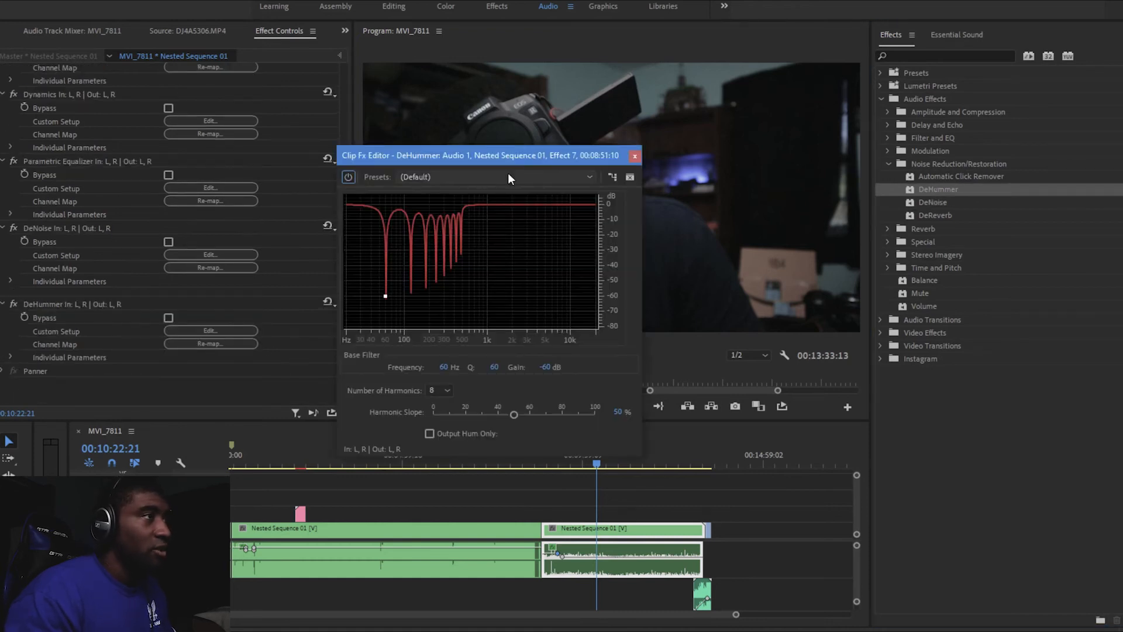
left_click(508, 176)
Move the DeHummer settings clear of the preview and play back the clip from about 00:09:29.
left_click(672, 451)
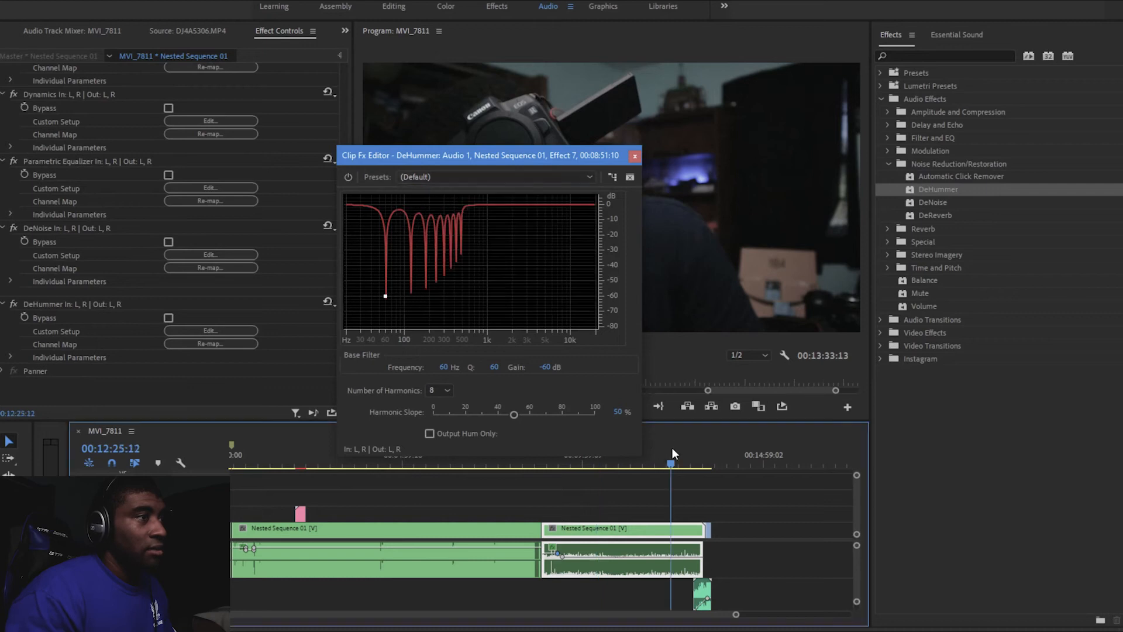
left_click_drag(530, 153, 234, 73)
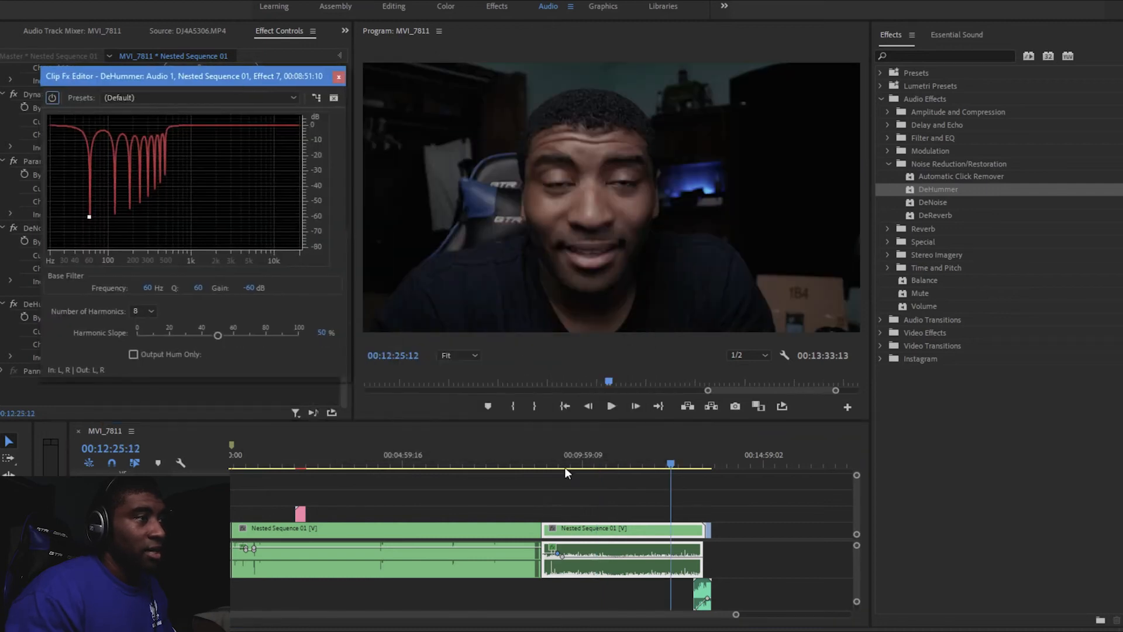
left_click(571, 457)
left_click(565, 455)
left_click(612, 406)
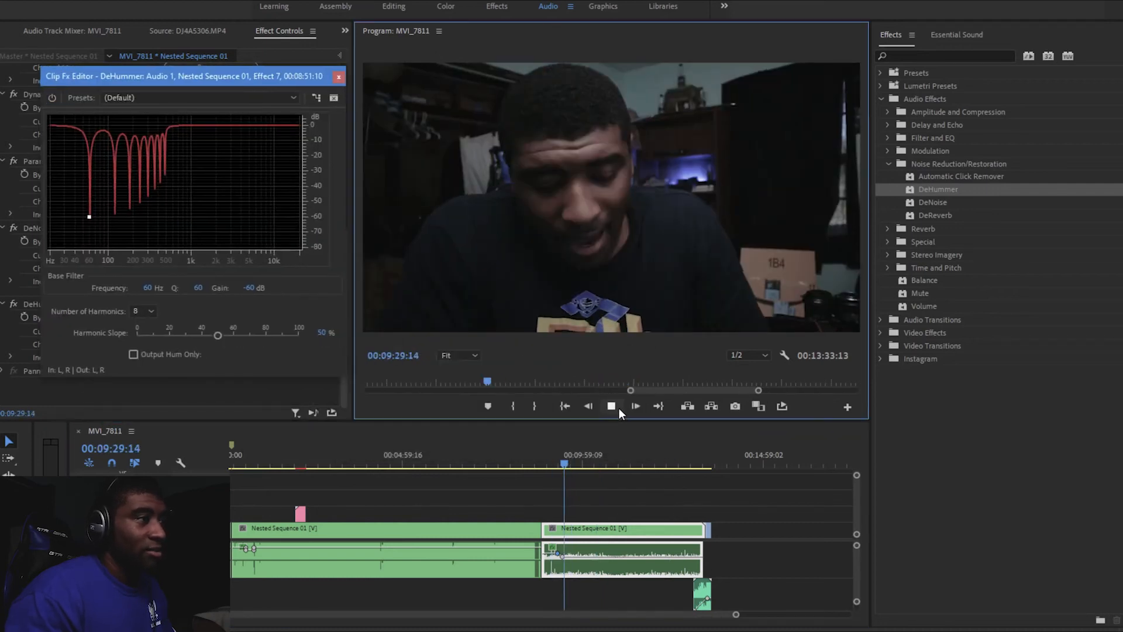
Move the DeHummer settings aside and audition its notch presets during playback, ending with the 200 Hz Notch preset.
left_click_drag(249, 75, 416, 76)
left_click(387, 99)
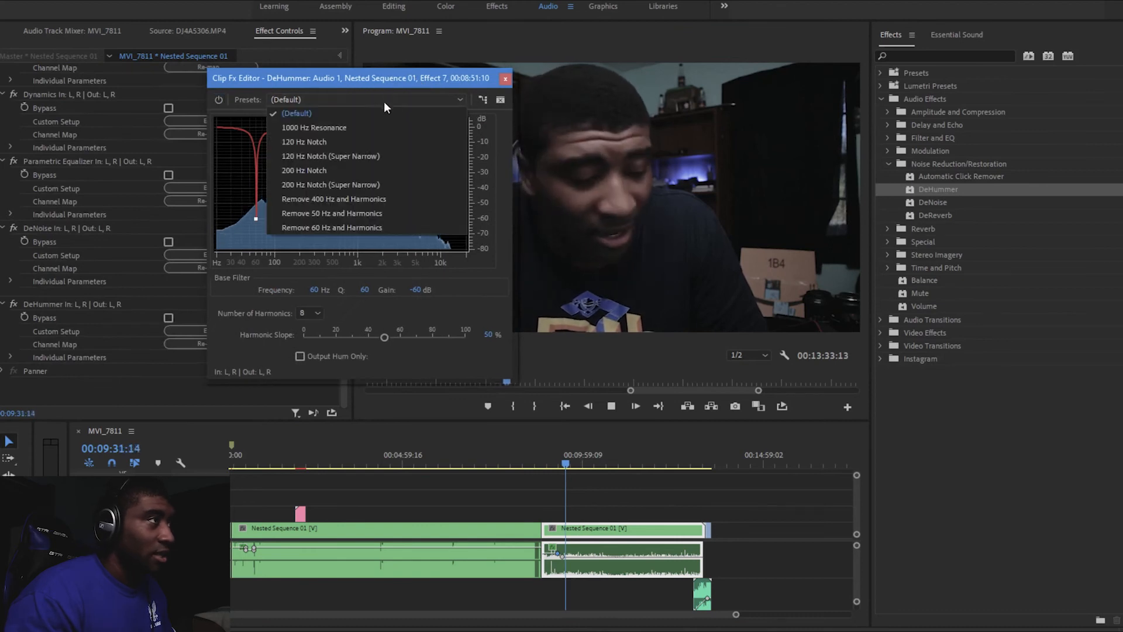
left_click(361, 125)
left_click(383, 98)
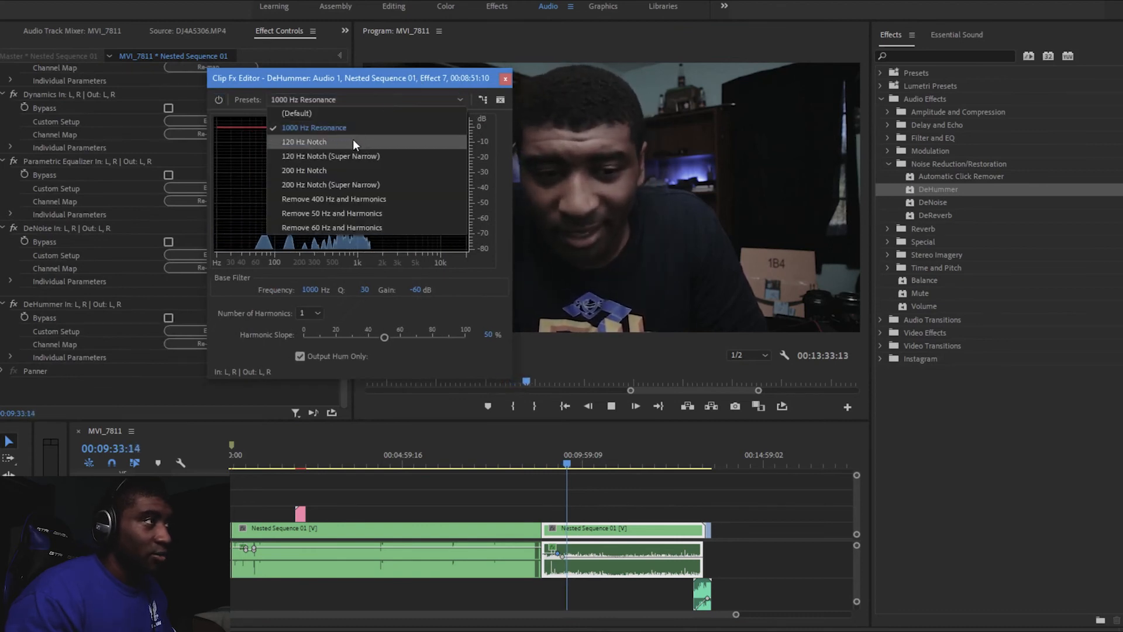
left_click(354, 136)
Set the DeHummer notch to about 89 Hz at -44.7 dB with a 40% harmonic slope, and close its settings and stop playback.
left_click_drag(281, 219, 271, 195)
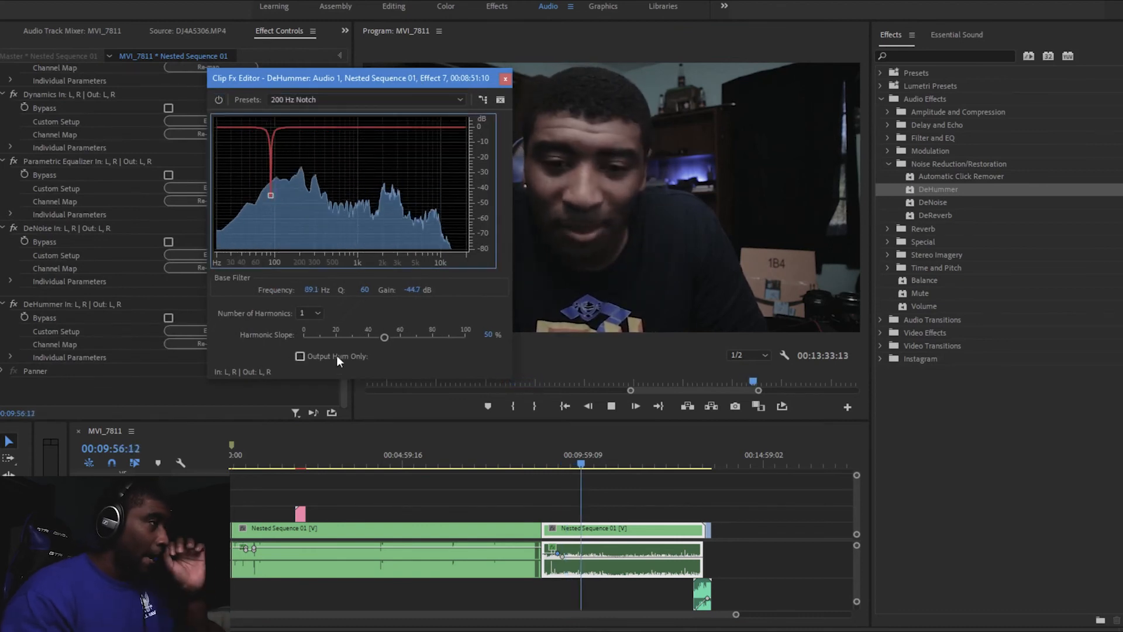
left_click_drag(385, 337, 368, 337)
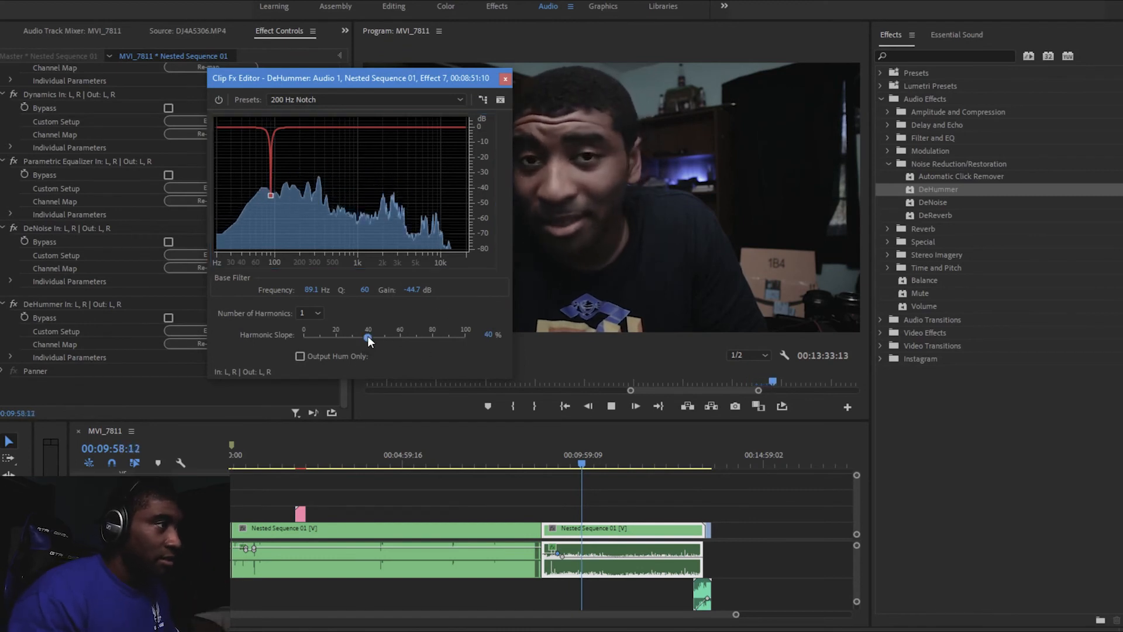
left_click(504, 78)
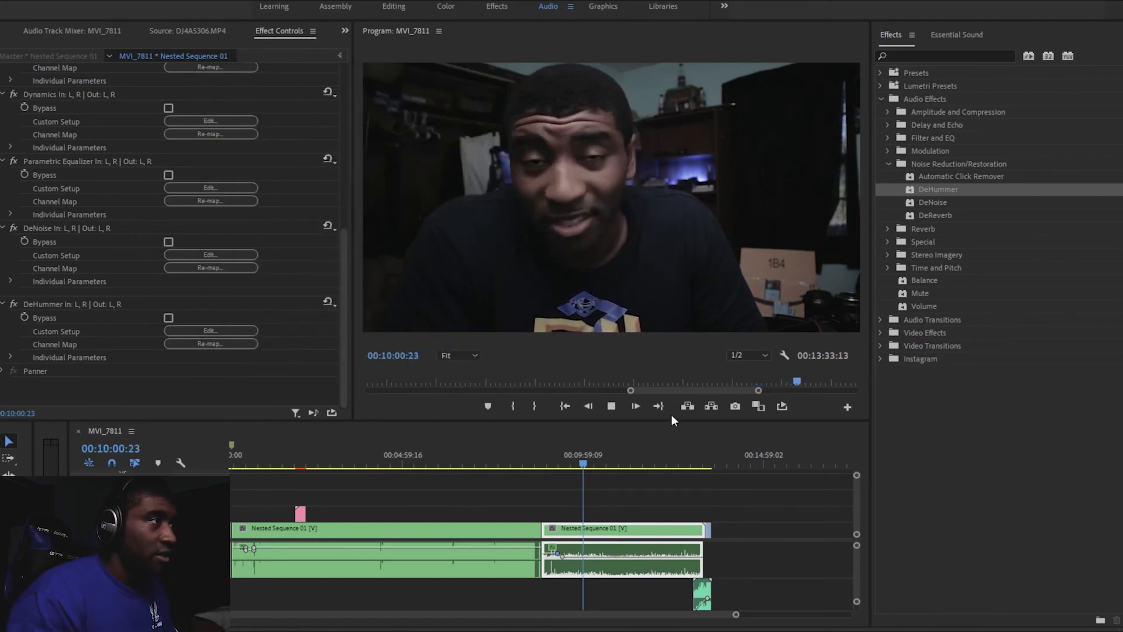
left_click(612, 405)
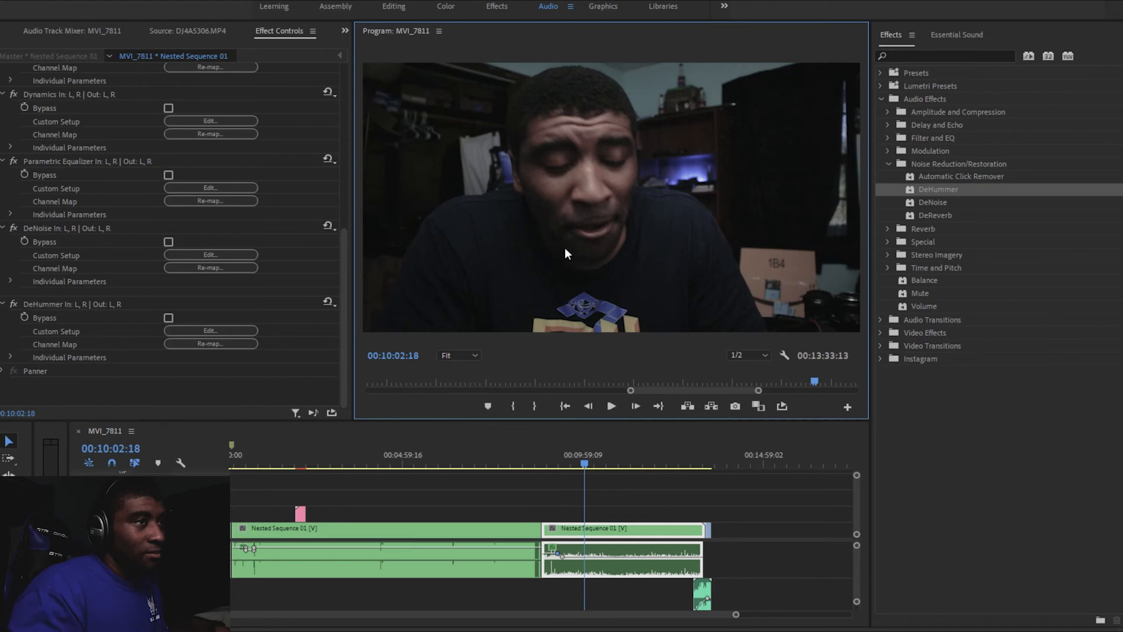
Apply the Mastering effect from the Special audio effects to the nested clip and open its custom setup with the Bright Hype preset.
left_click(891, 162)
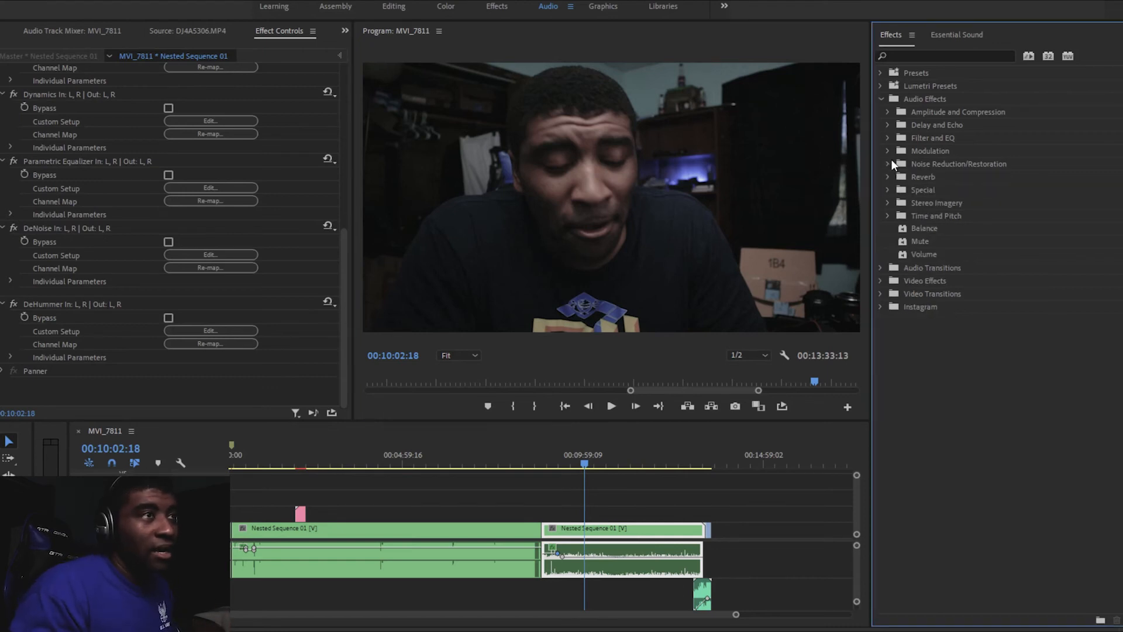
left_click(887, 203)
left_click(888, 190)
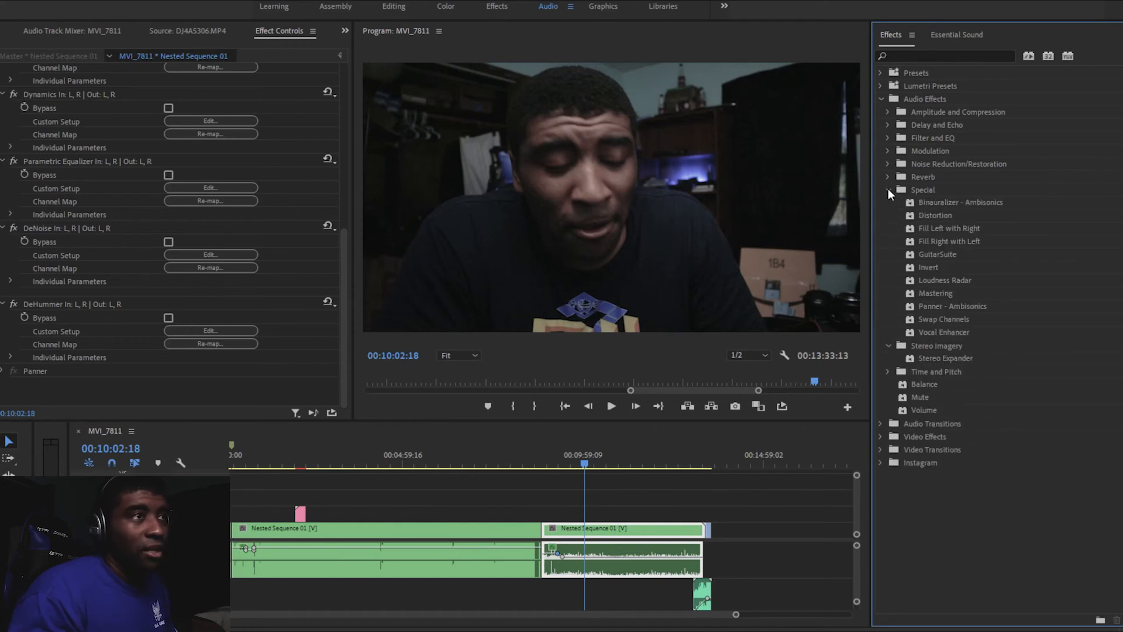
left_click(888, 346)
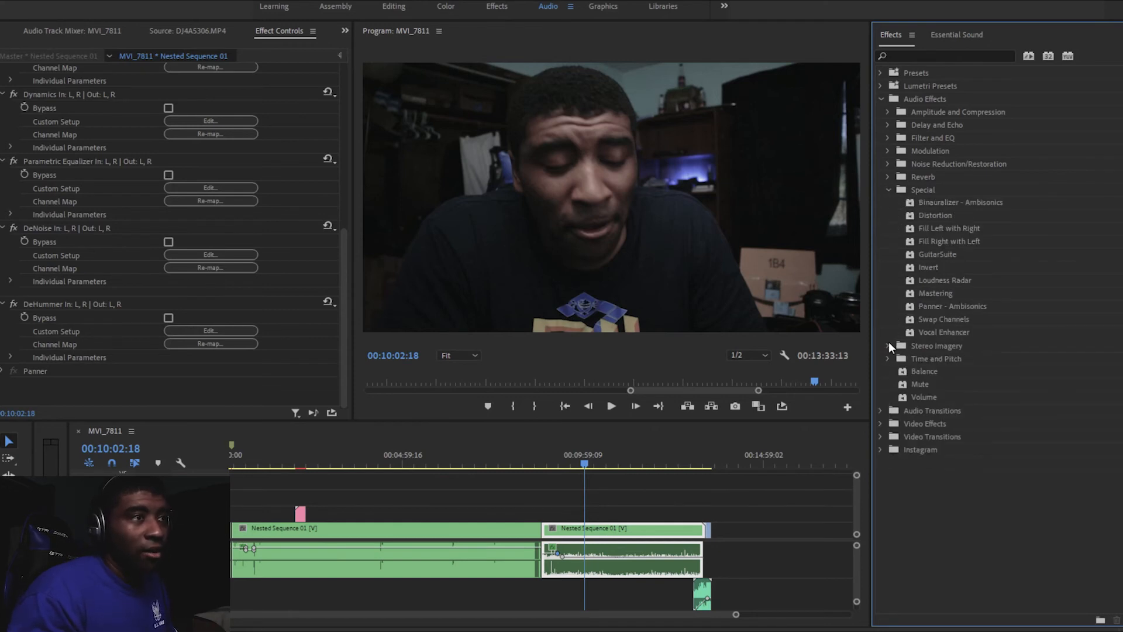
left_click_drag(949, 294, 213, 324)
left_click(215, 330)
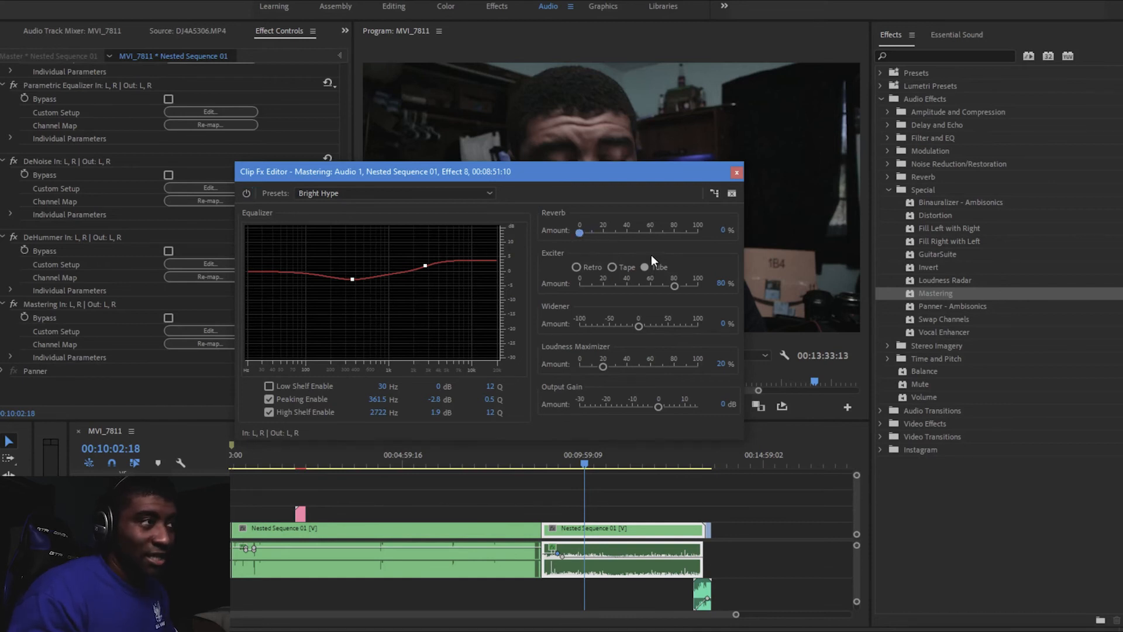
Tune Mastering during playback to exciter 10%, widener -49%, loudness maximizer 12% and a low shelf of about -4.6 dB at 29.6 Hz.
left_click(675, 287)
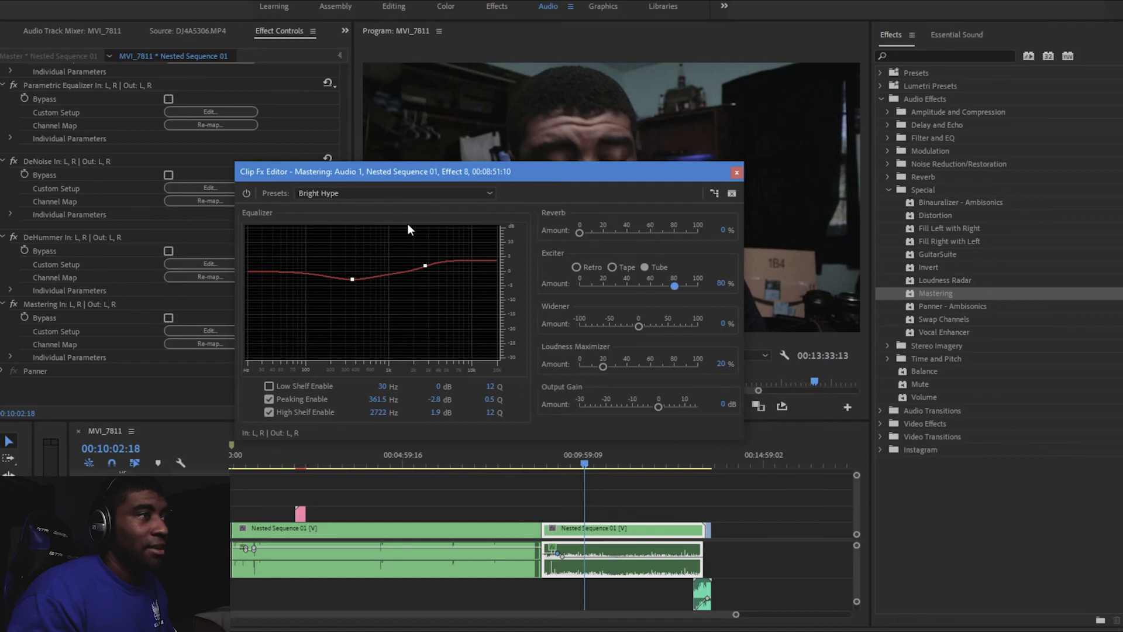
left_click_drag(613, 173, 568, 116)
left_click(635, 406)
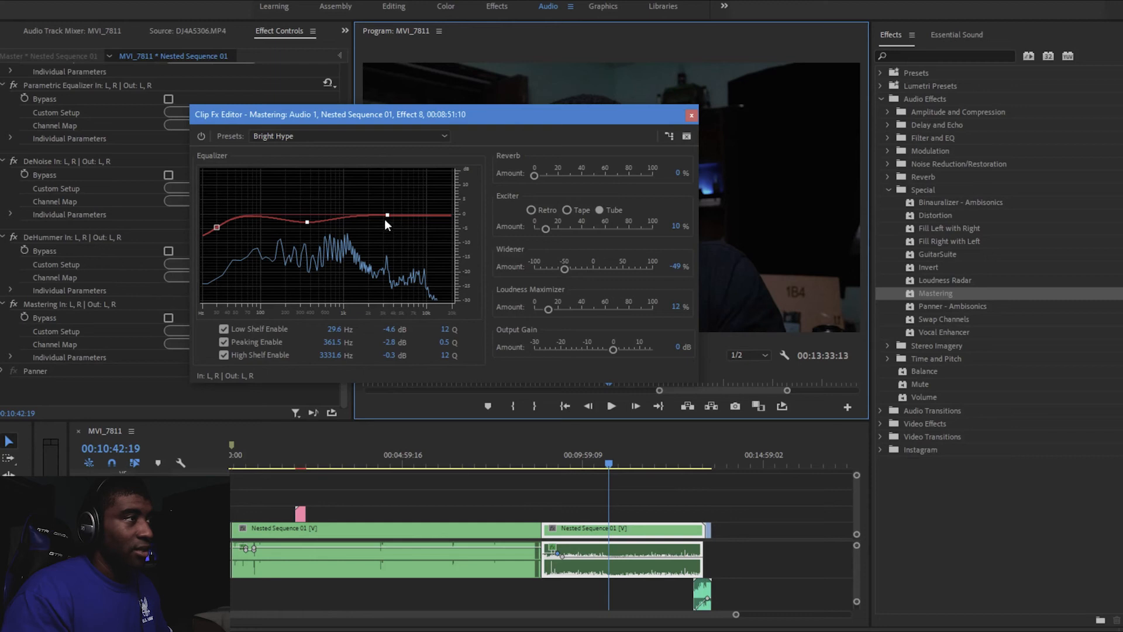
Shift the Mastering equalizer's high shelf to about 10213 Hz at -4.4 dB and audition it in playback.
left_click_drag(387, 216, 428, 227)
left_click(612, 406)
left_click(611, 406)
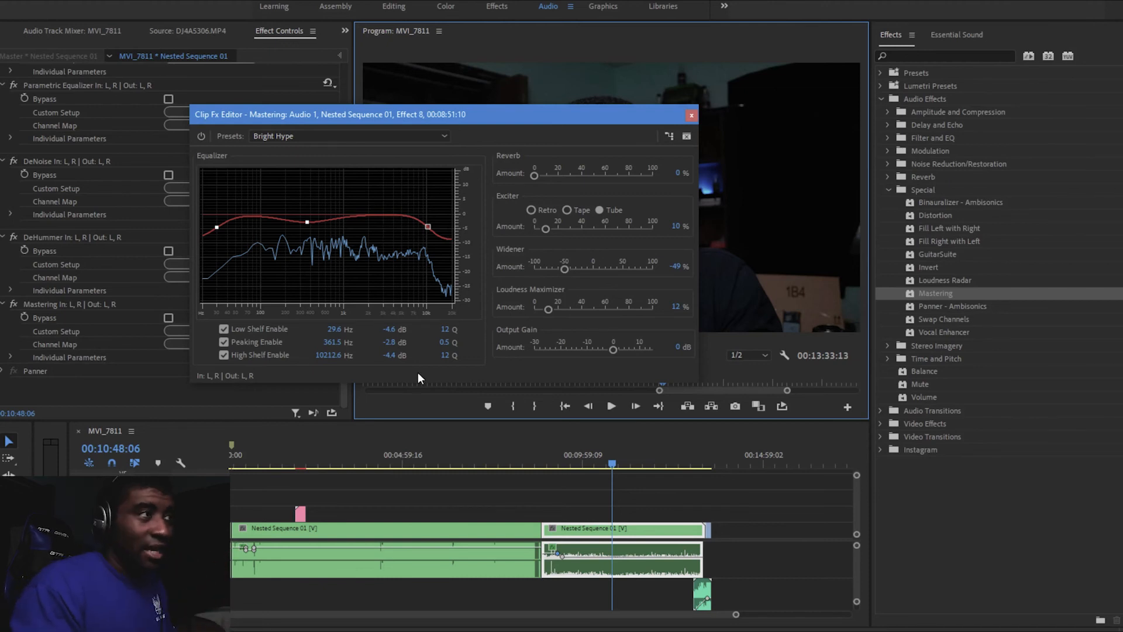
left_click(613, 410)
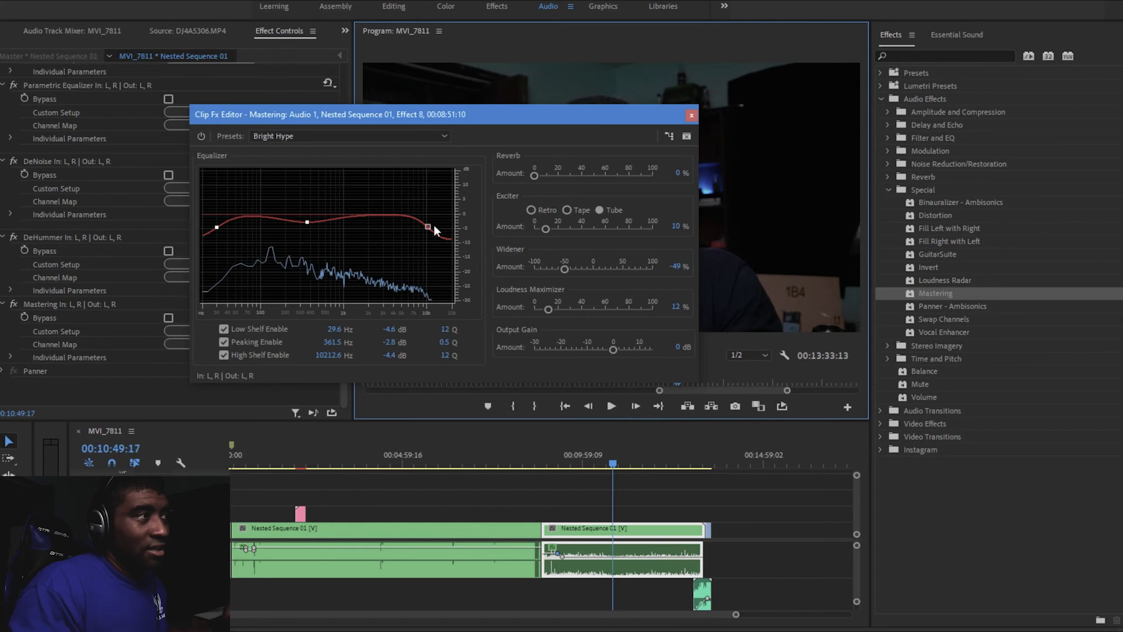
Set the high shelf to about 10024 Hz at -2.8 dB, audition it and close the Mastering settings.
left_click_drag(428, 226, 427, 228)
left_click(603, 408)
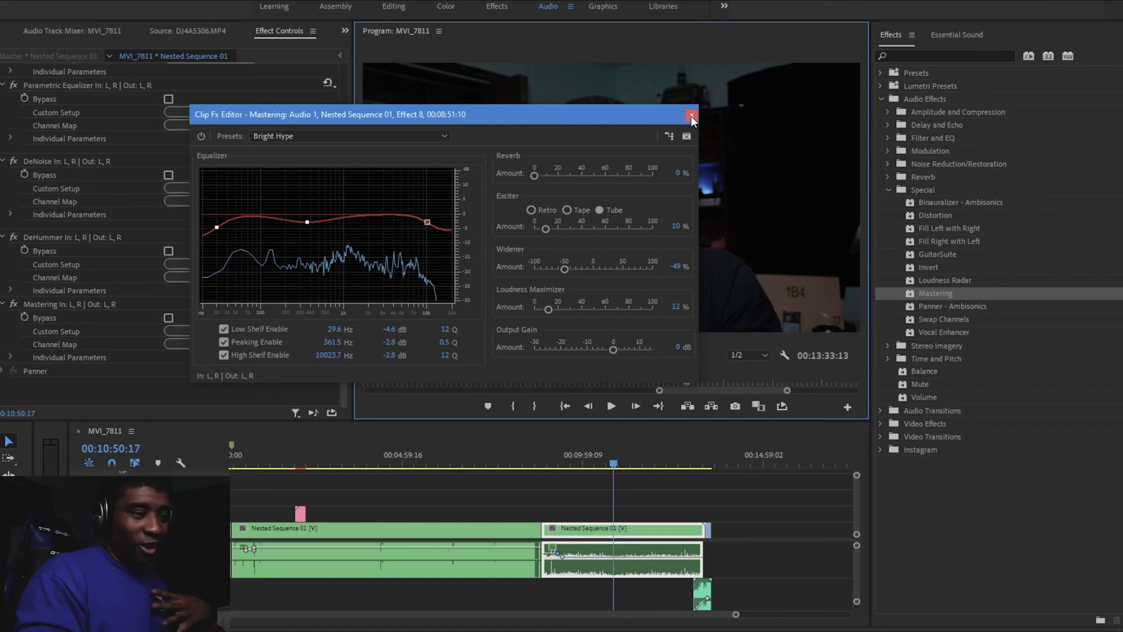
left_click(690, 115)
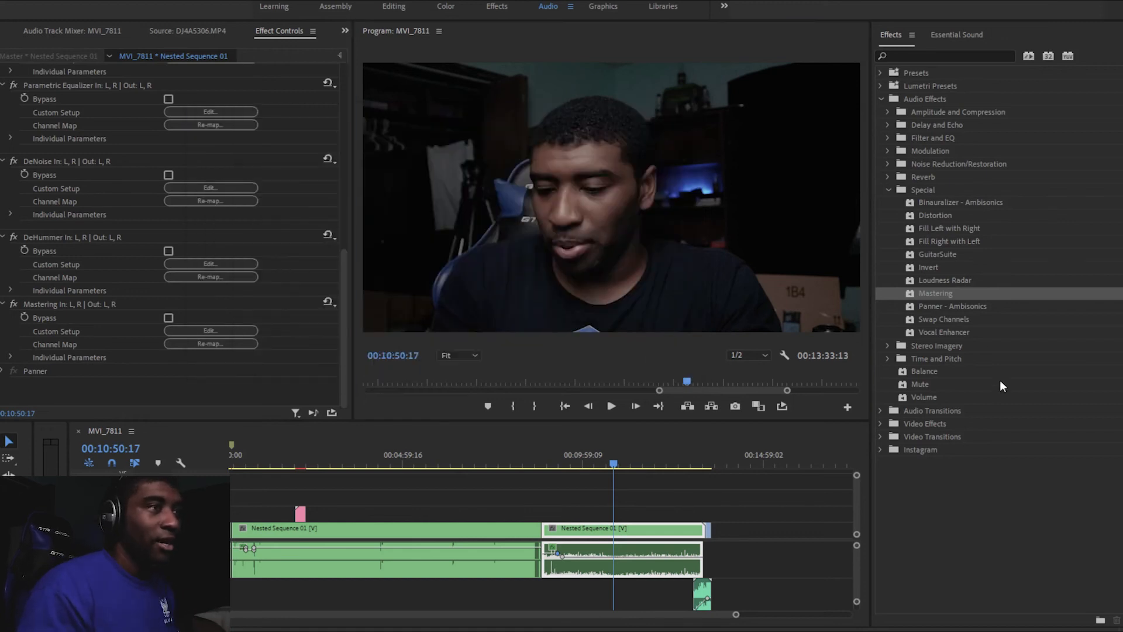
Reopen the clip's DeEsser settings, set center frequency 4703 Hz and bandwidth 4665 Hz during playback, and close the settings and stop playback.
left_click(889, 190)
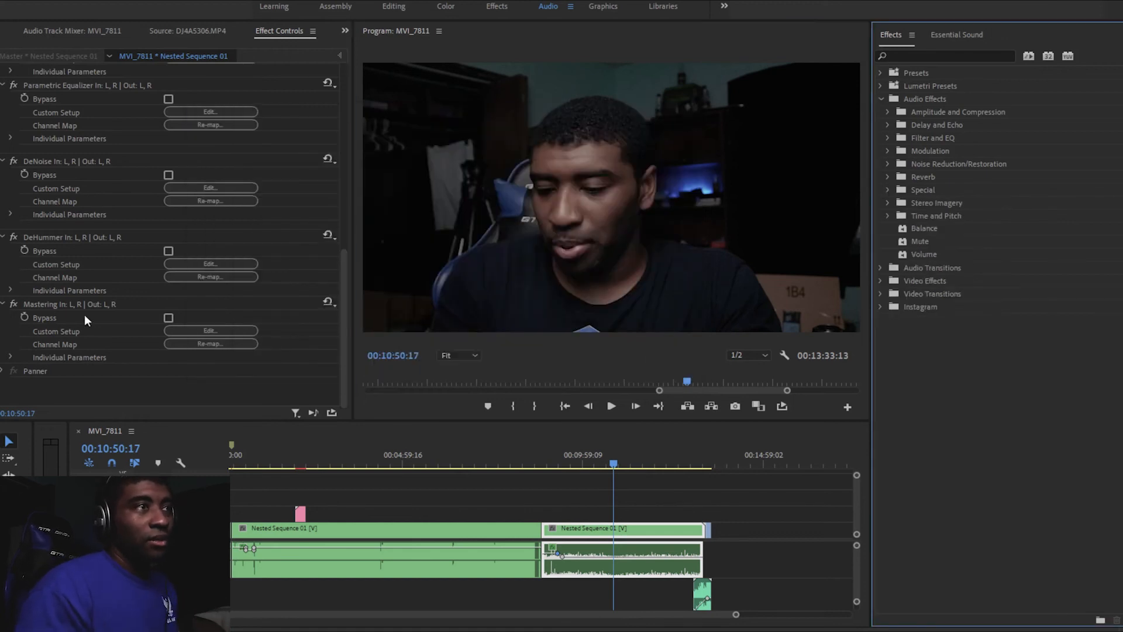
scroll(125, 319, "up", 5)
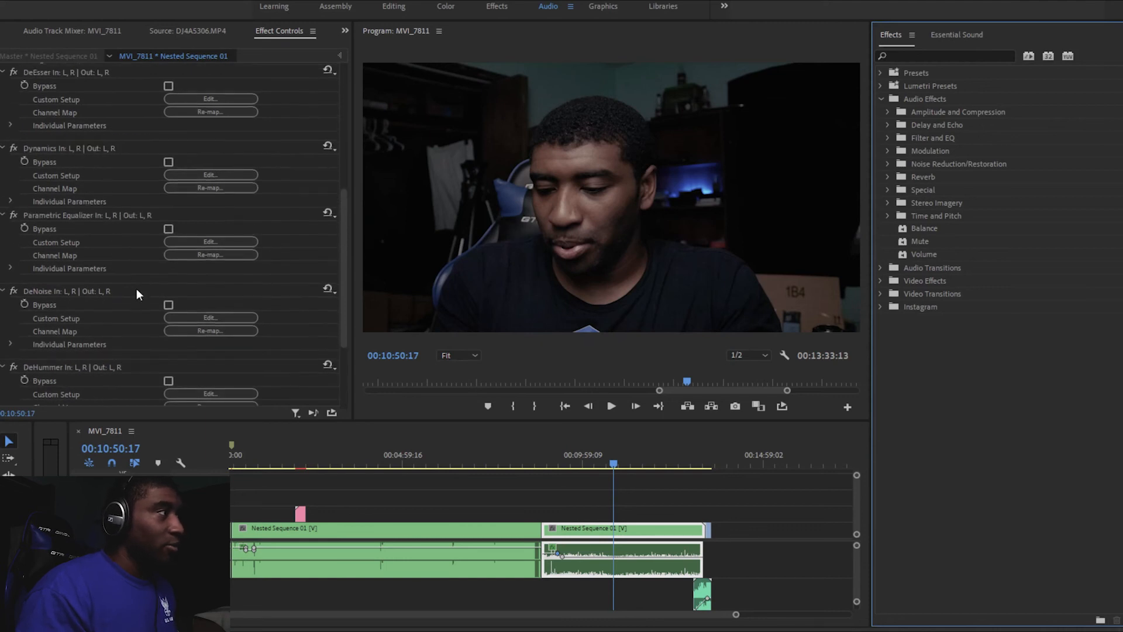
scroll(98, 281, "up", 4)
scroll(90, 233, "up", 1)
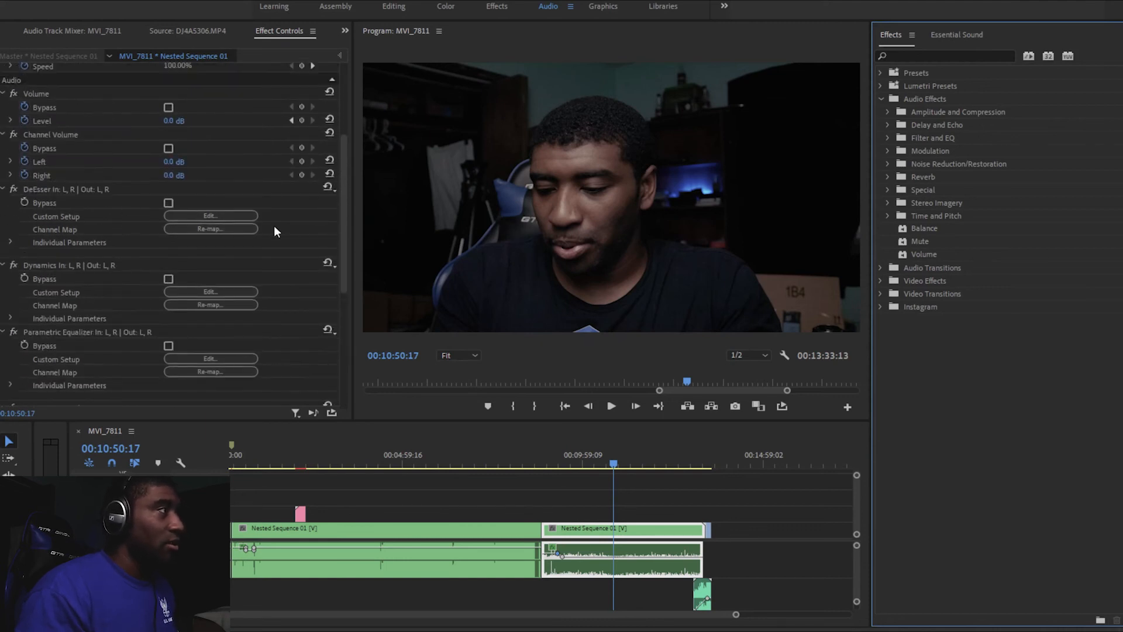
left_click(194, 217)
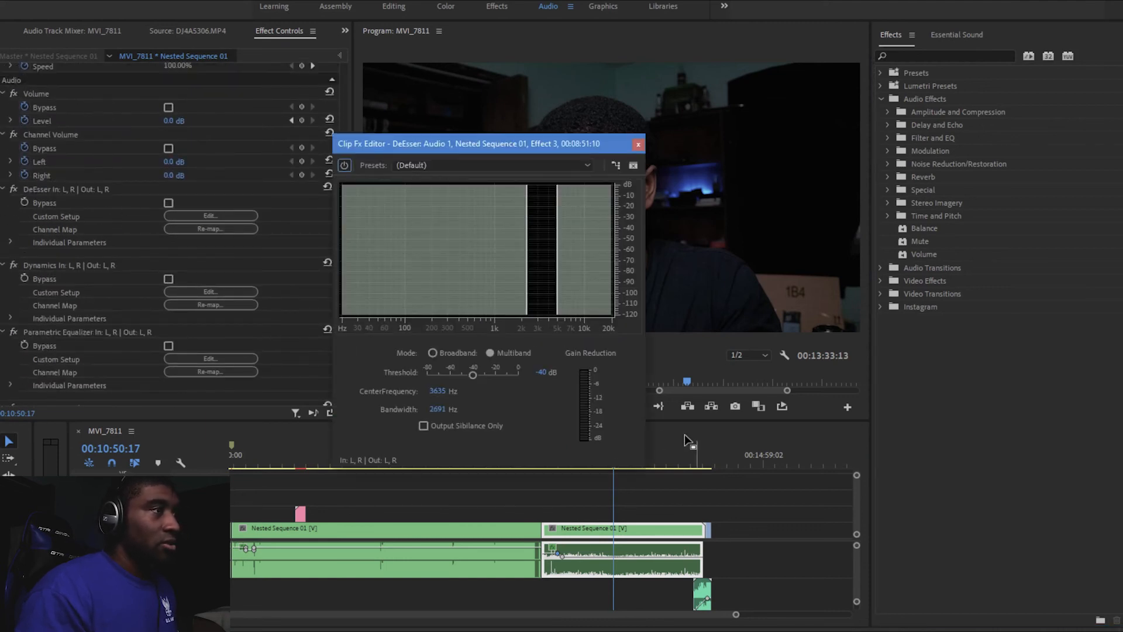
left_click_drag(548, 147, 408, 92)
left_click(610, 406)
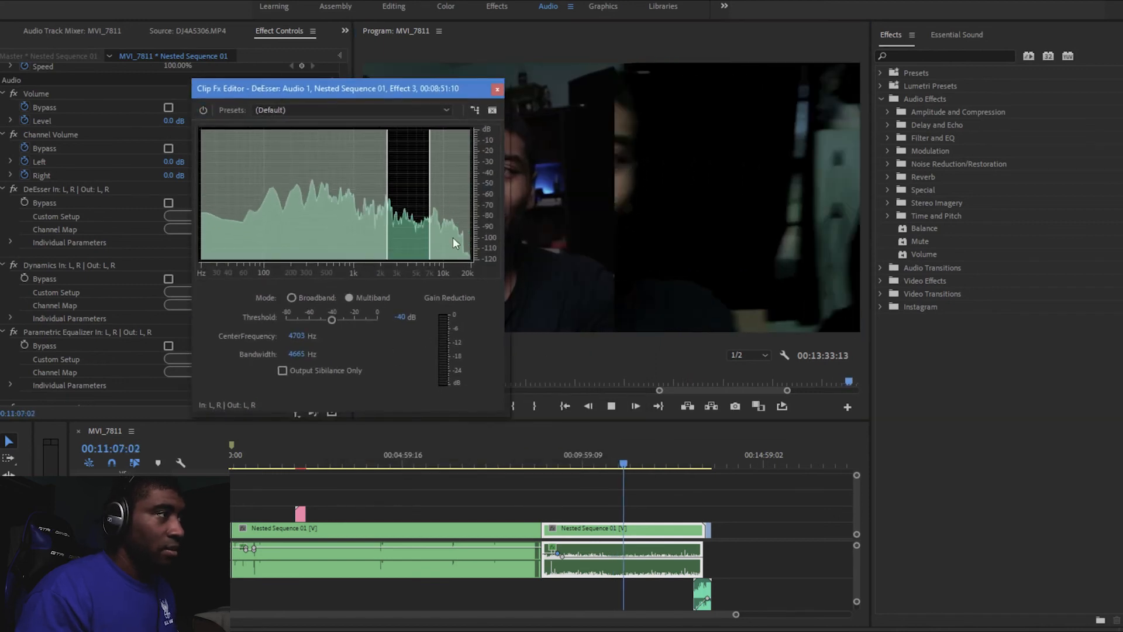
left_click(494, 89)
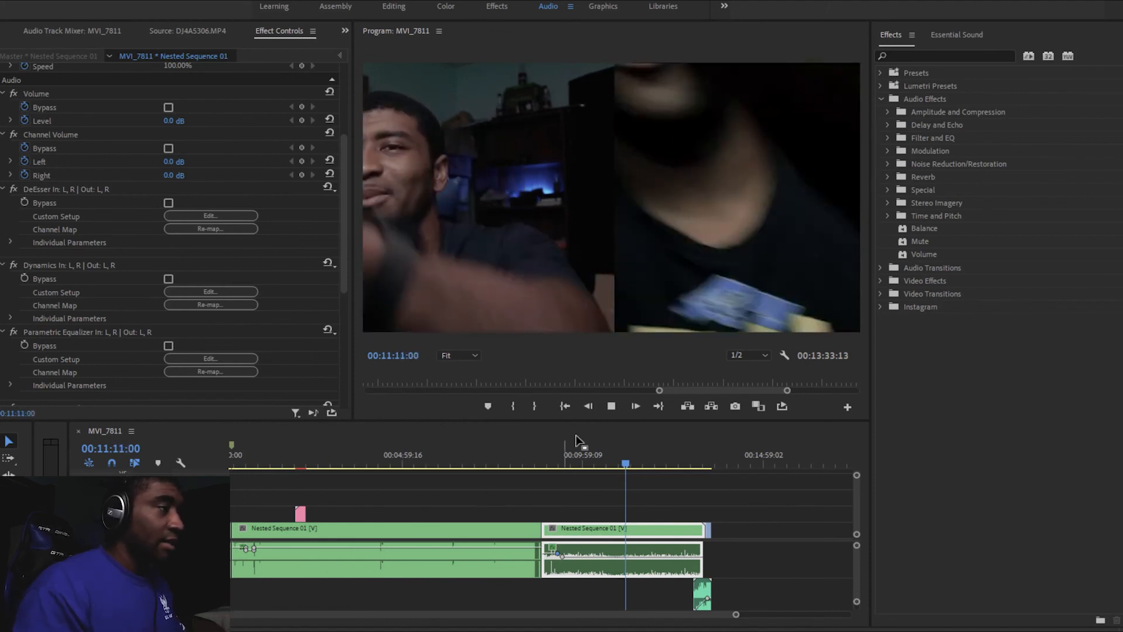
left_click(606, 412)
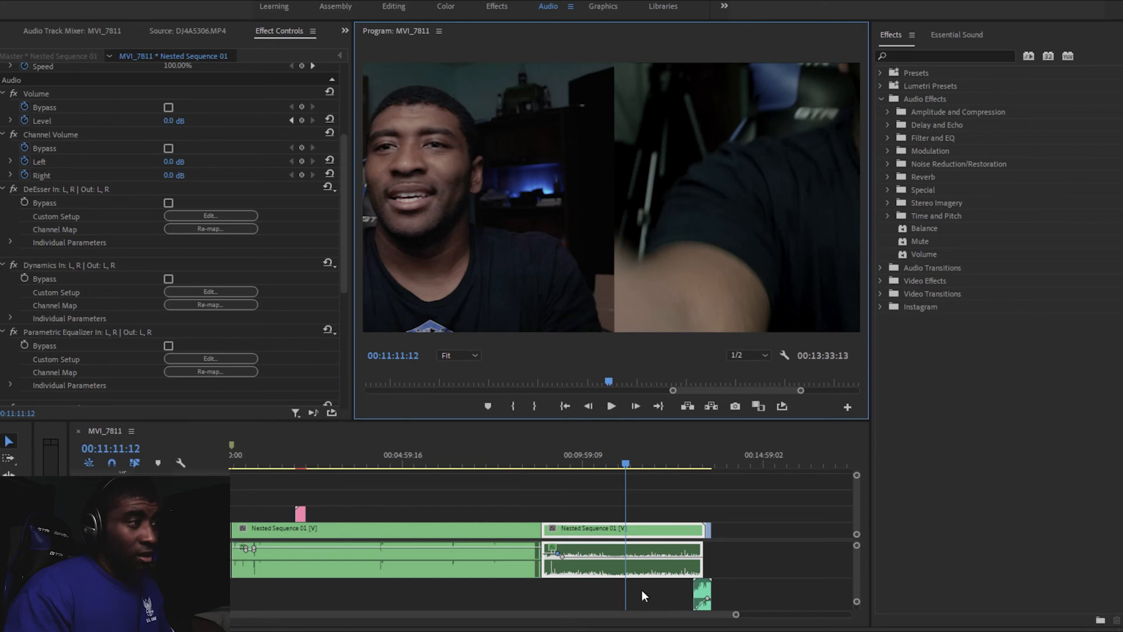
Raise the nested clip's audio gain and audition the louder dialogue in a short playback.
right_click(661, 547)
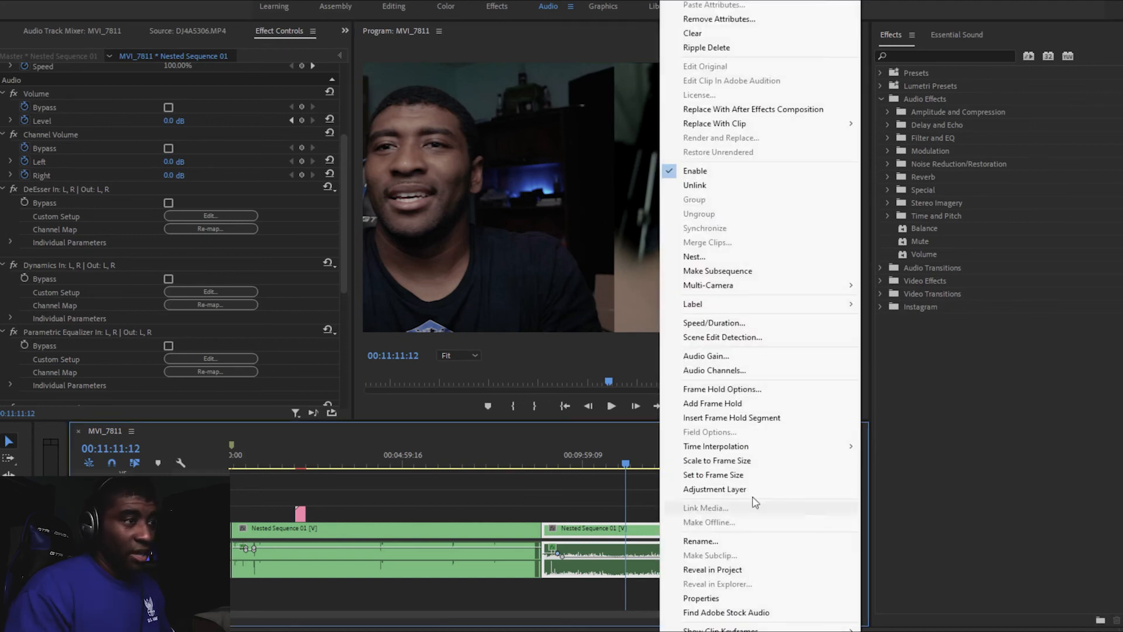
left_click(760, 356)
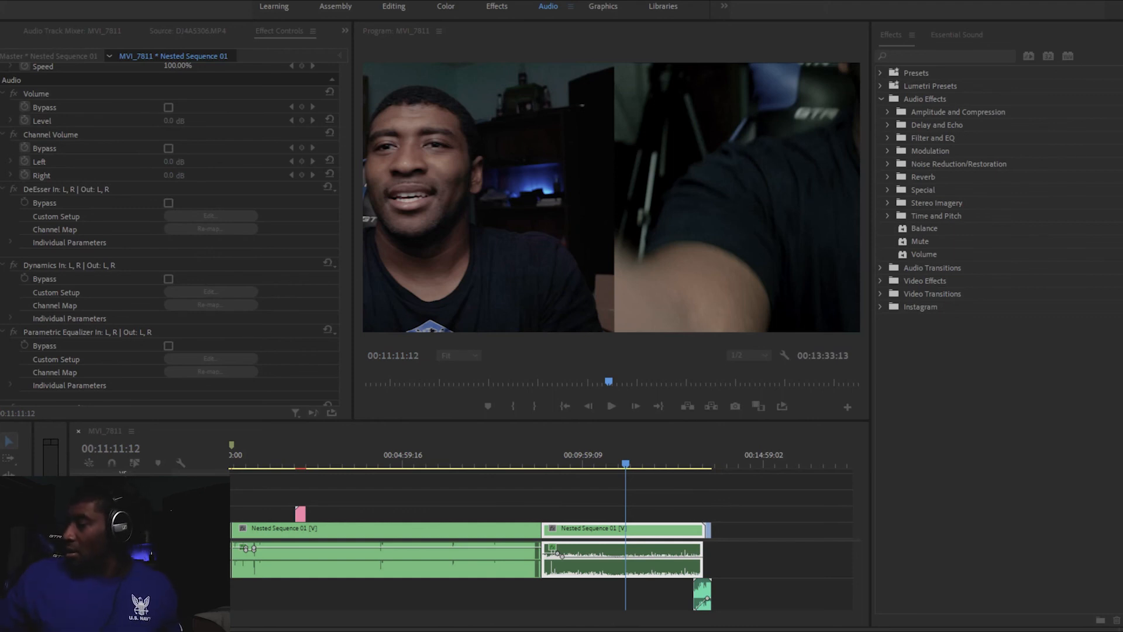
key("Return")
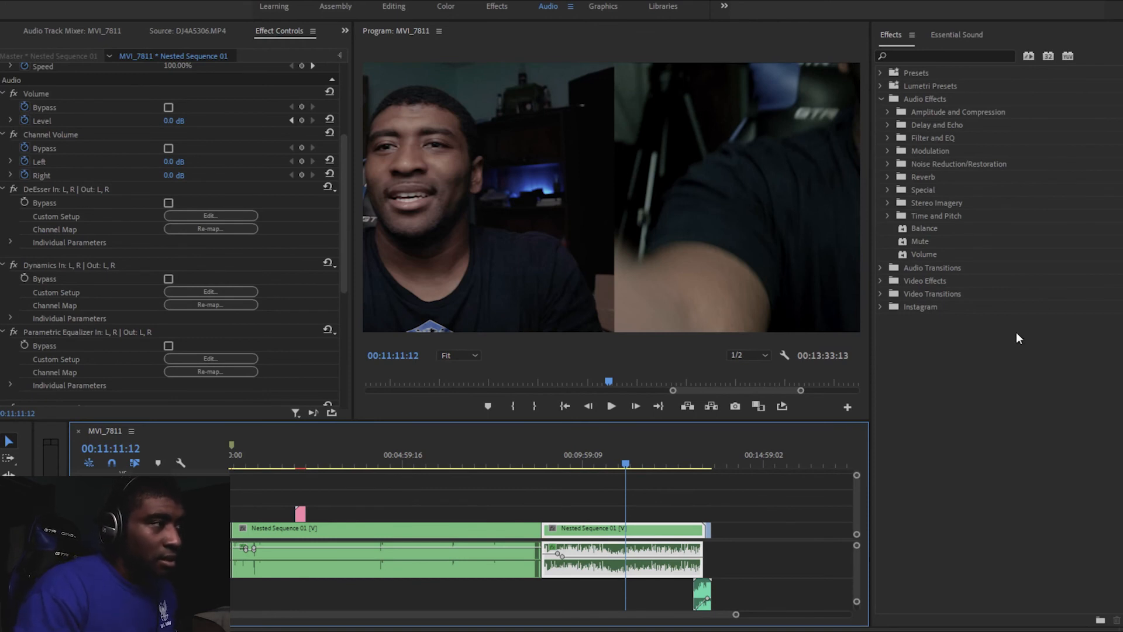
left_click(616, 406)
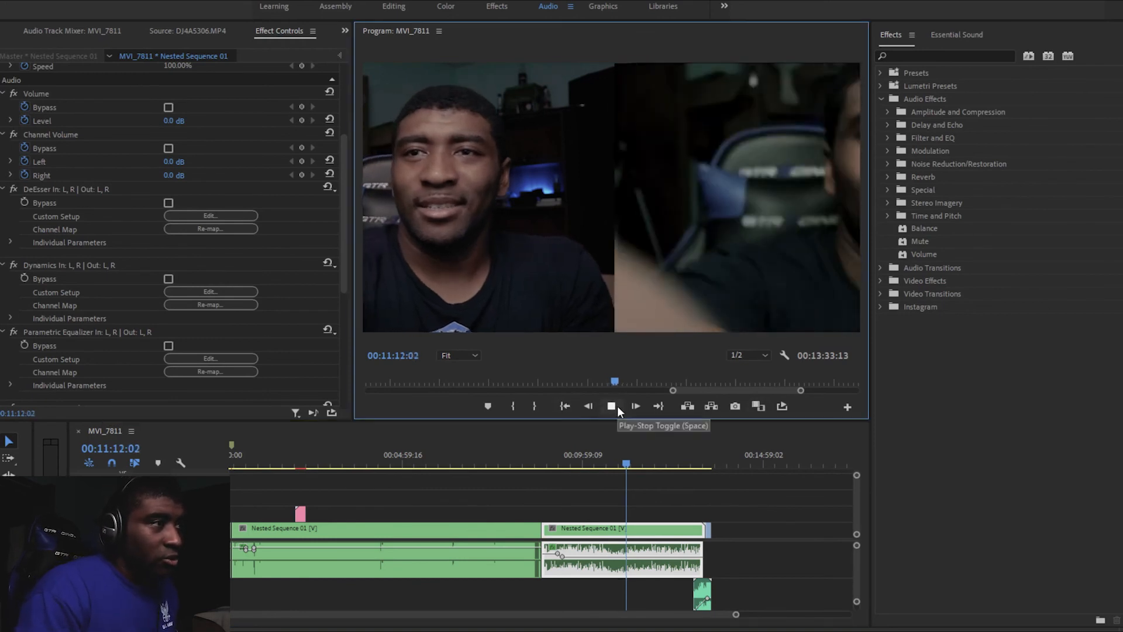
left_click(613, 406)
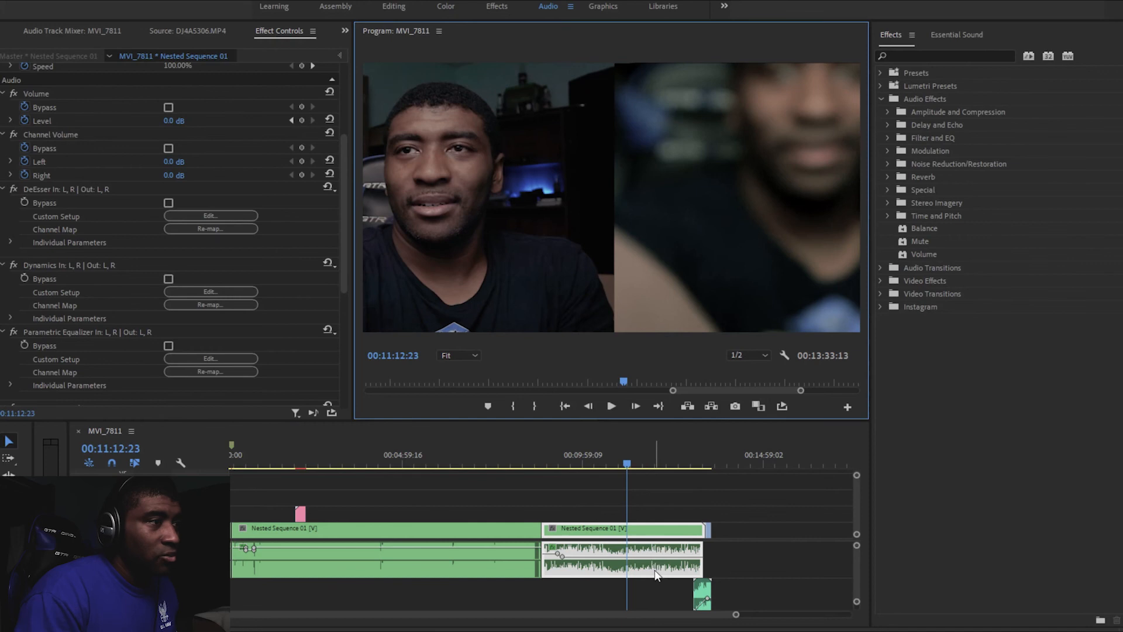
Lower the nested clip's audio gain to bring its waveform back down.
right_click(655, 574)
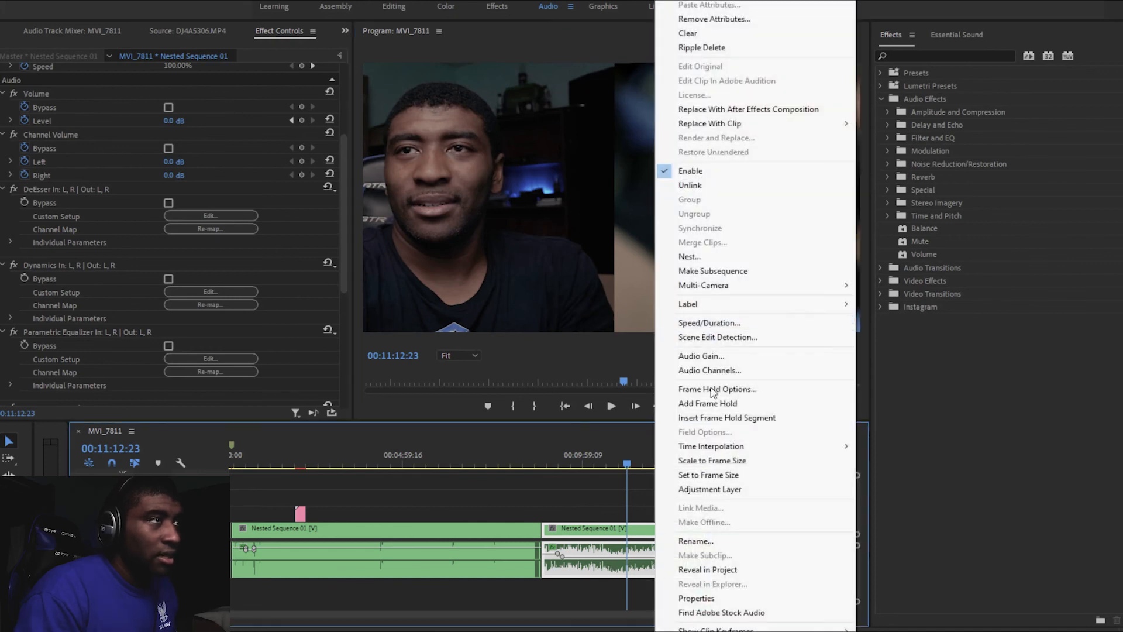
left_click(723, 358)
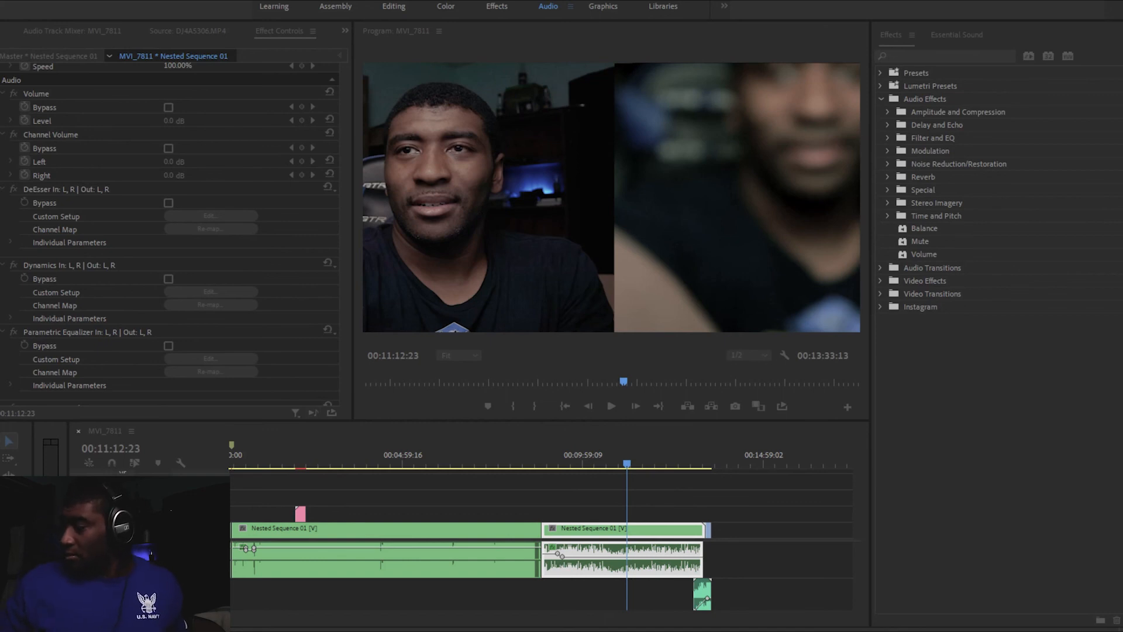
key("Return")
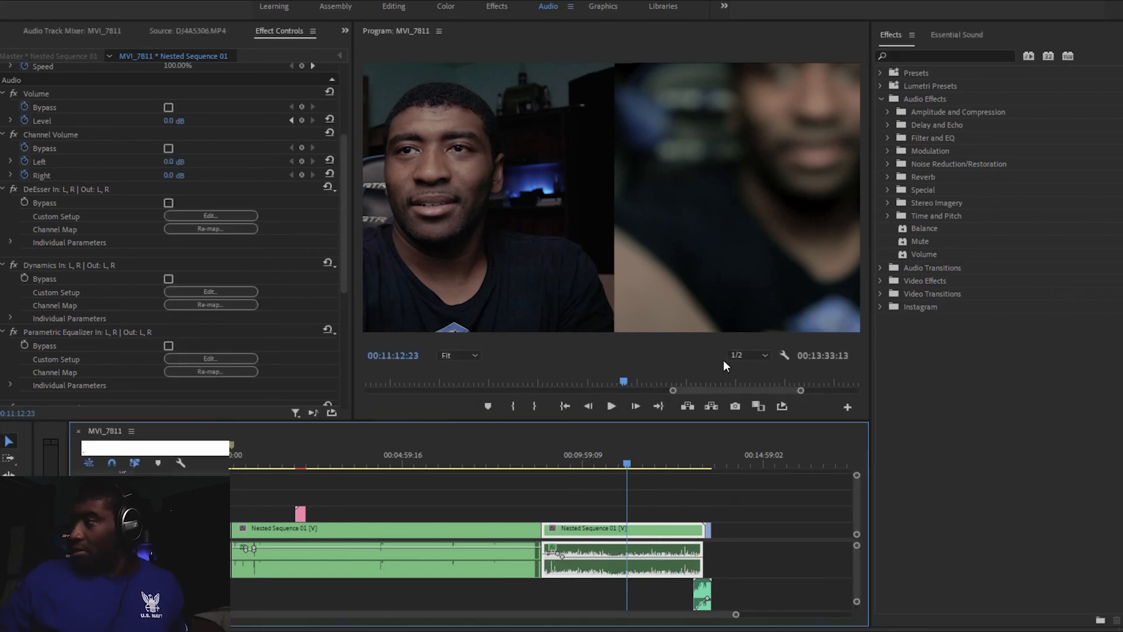
Audition the nested clip's processed dialogue from about 00:11:12 and again from about 00:11:58, and stop playback.
left_click(614, 410)
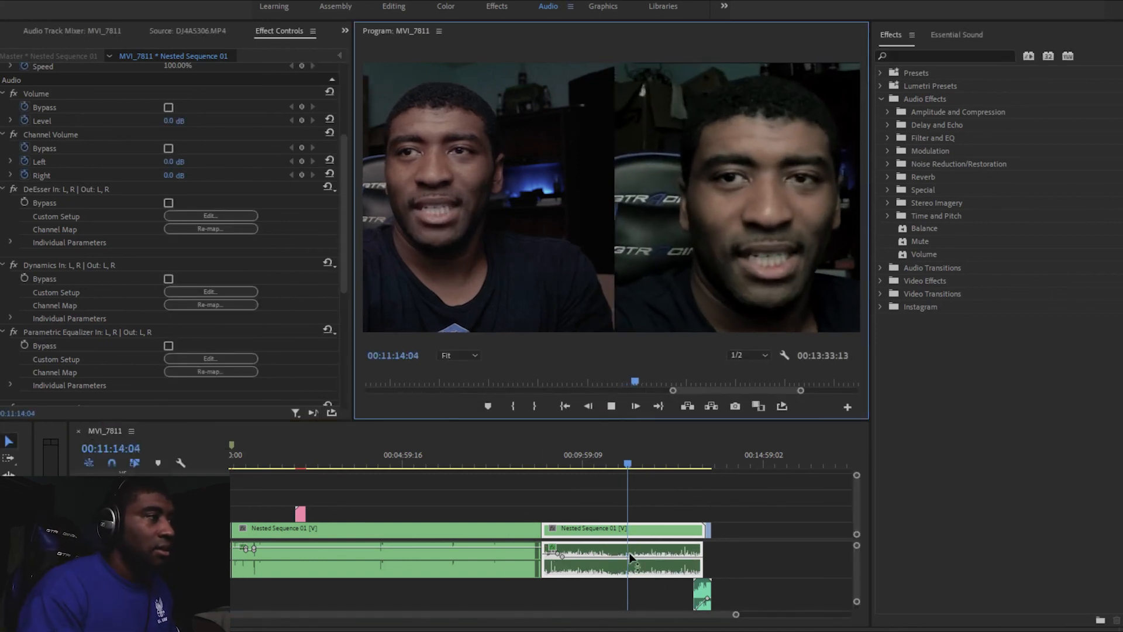
left_click(647, 465)
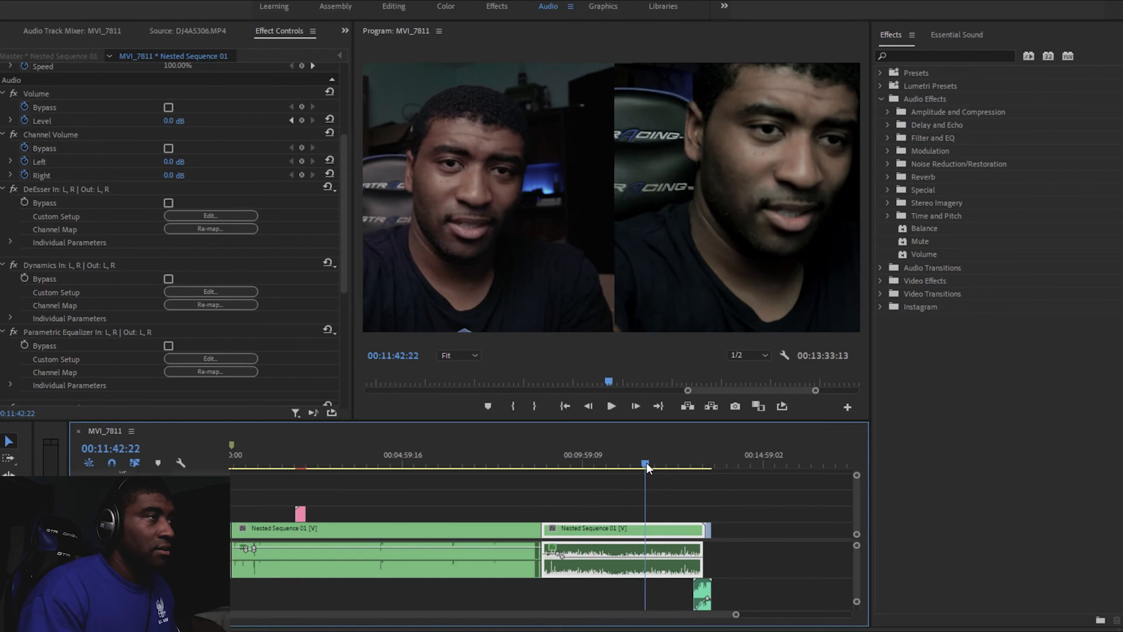
left_click(656, 465)
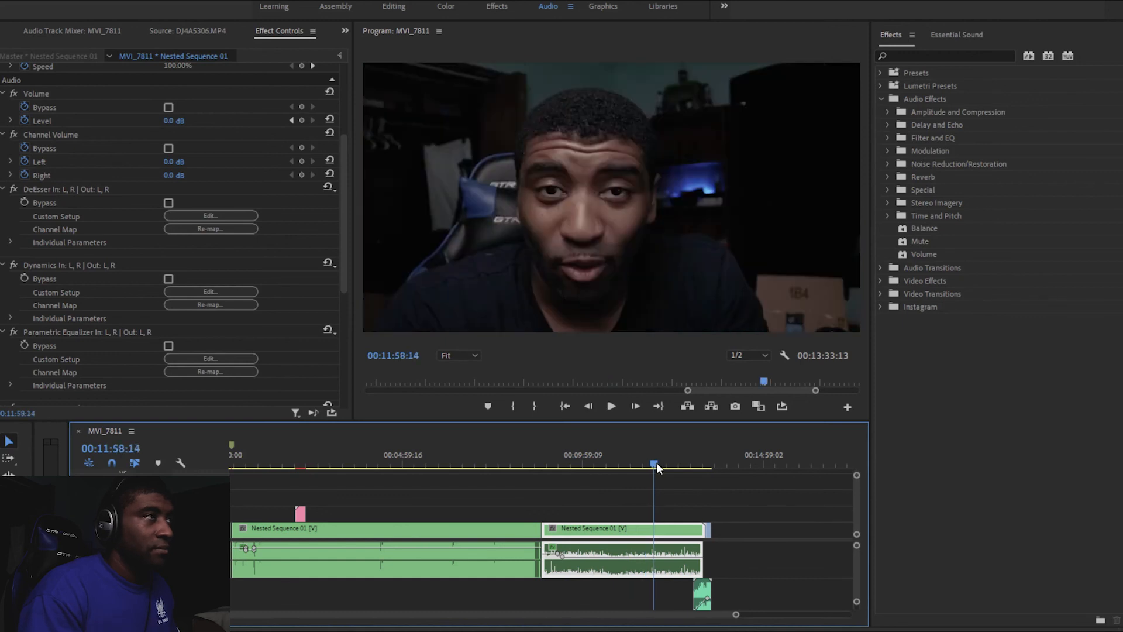
left_click(611, 406)
left_click(612, 406)
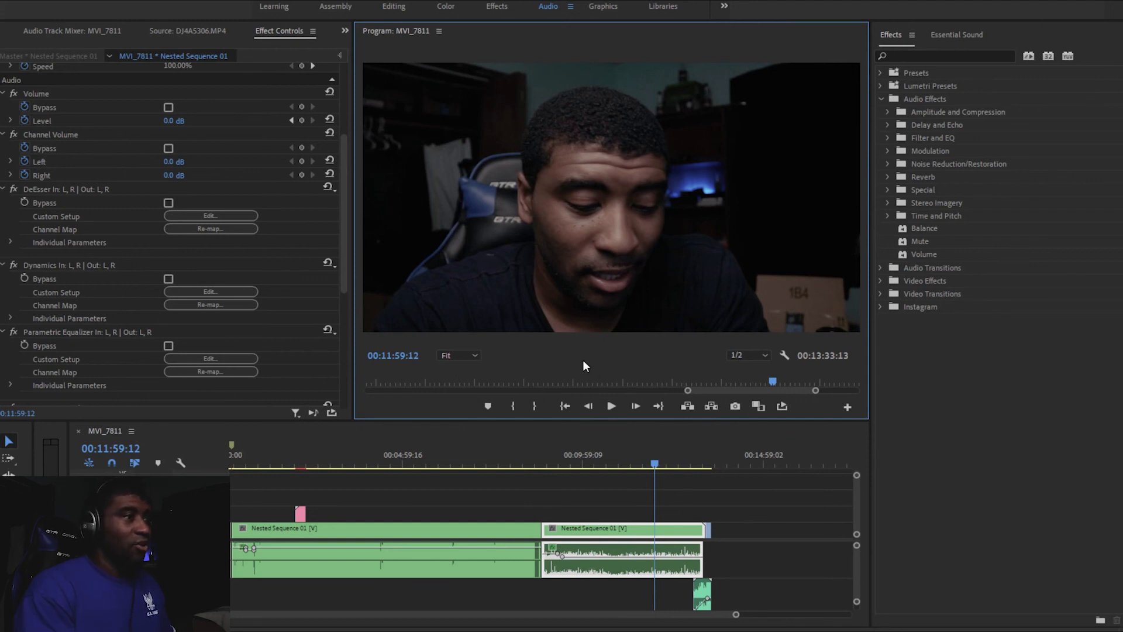
Return to about 00:10:09 and review the order of the clip's effect chain from DeEsser to Mastering.
left_click(565, 465)
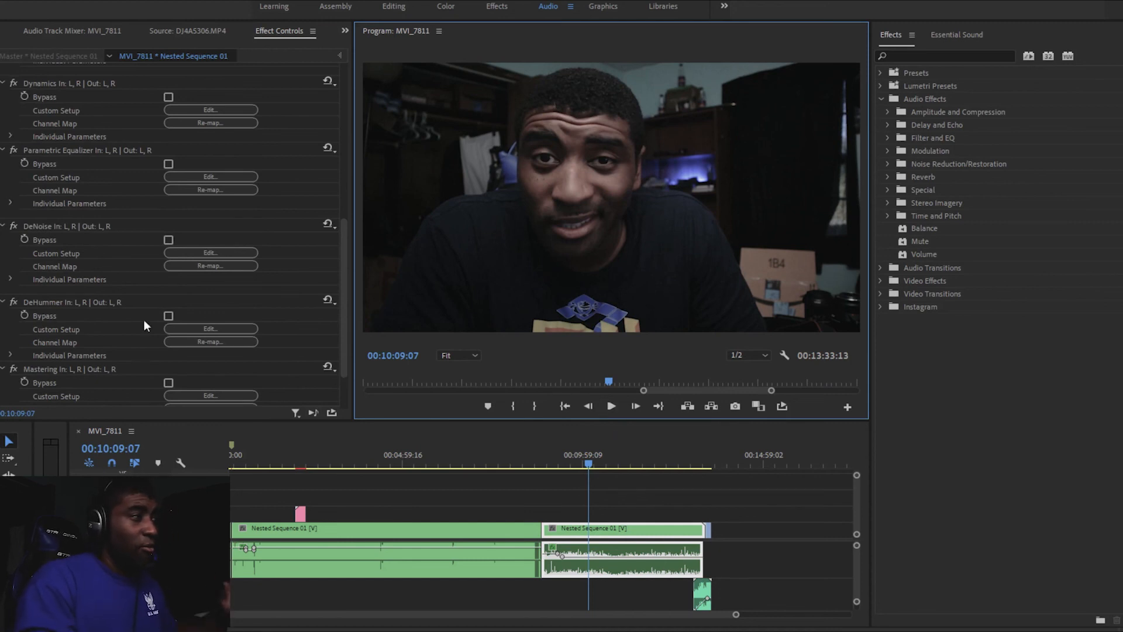
scroll(97, 261, "down", 1)
scroll(98, 261, "up", 8)
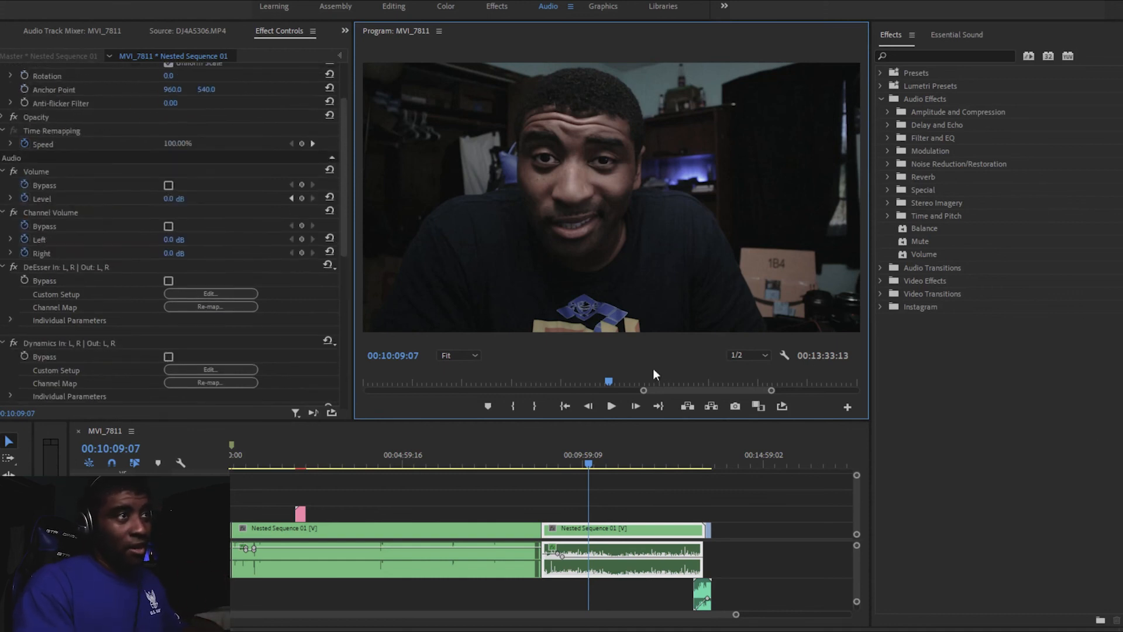
scroll(318, 340, "down", 4)
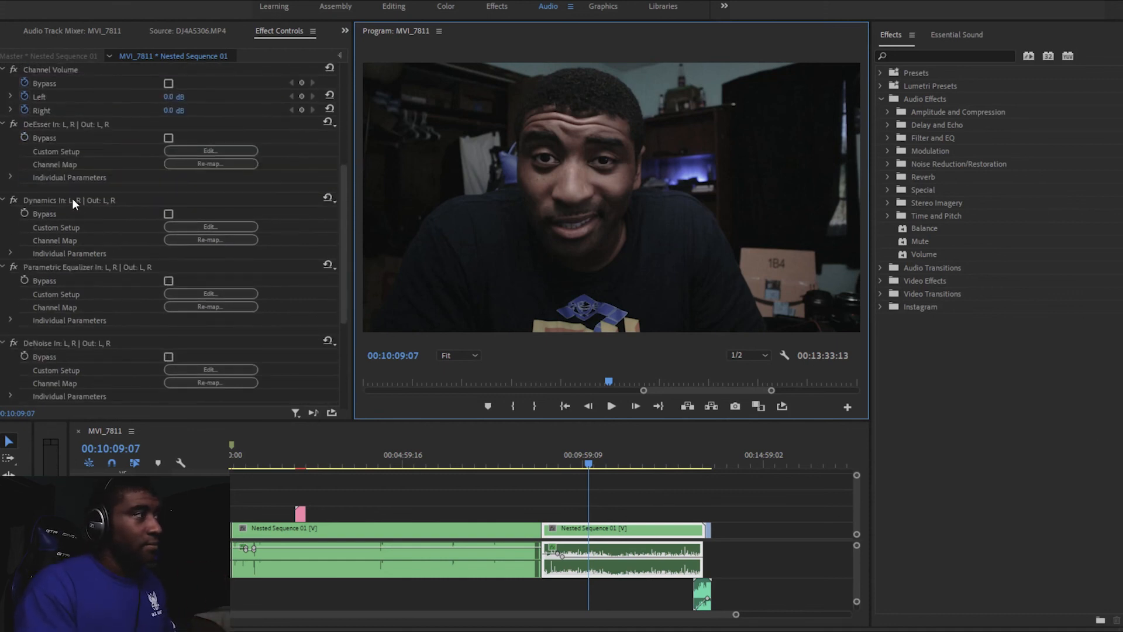